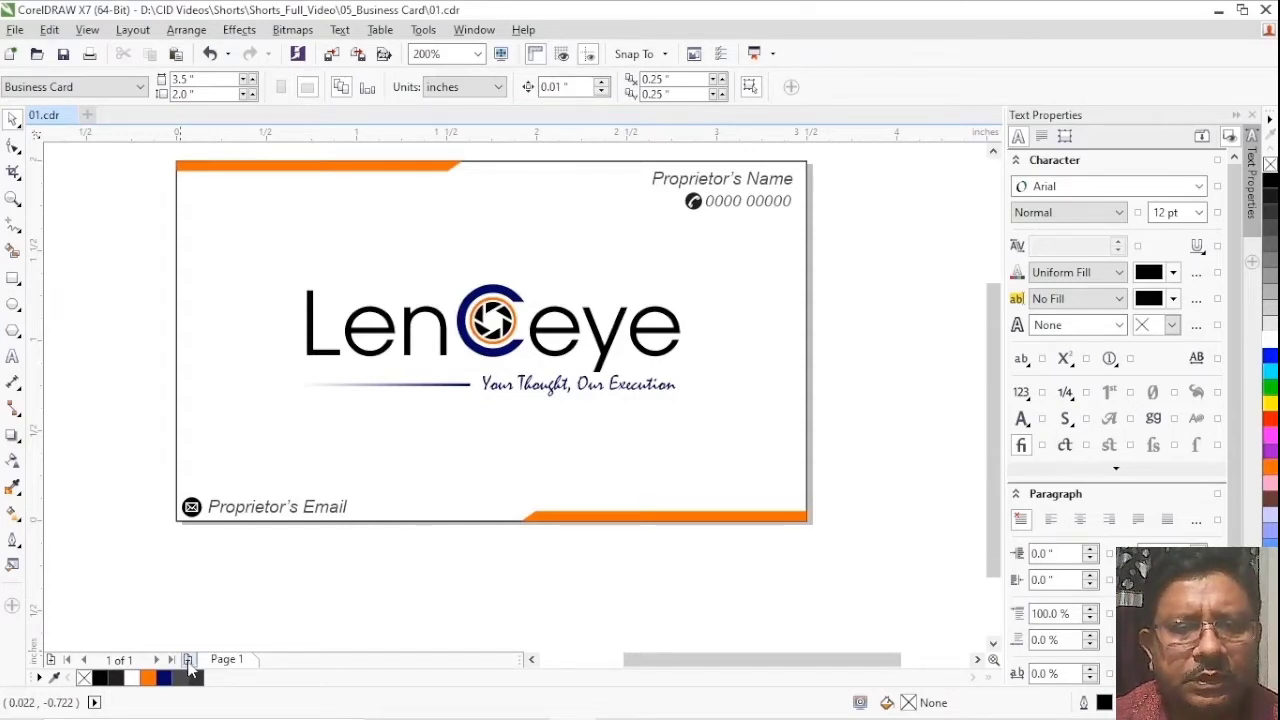
# - Add a second page to the document and paste a copy of page 1's LenCeye logo group onto it
pyautogui.click(188, 660)
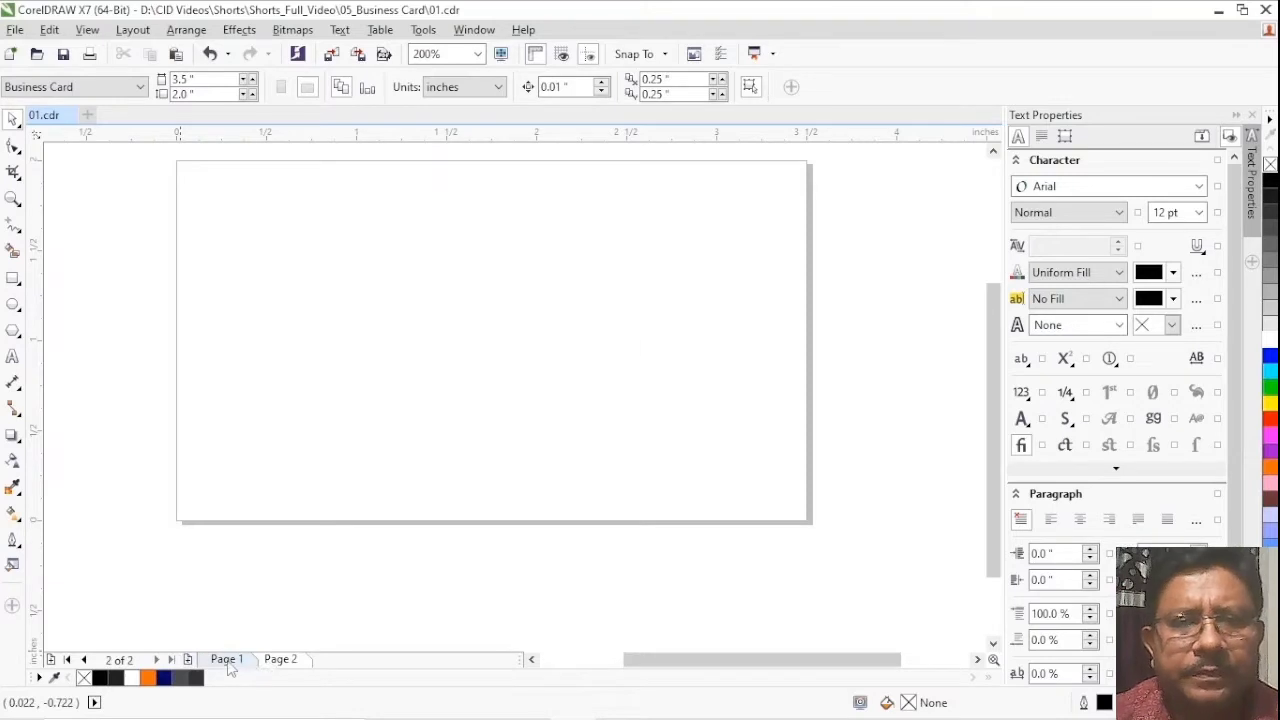
pyautogui.click(226, 660)
pyautogui.click(282, 660)
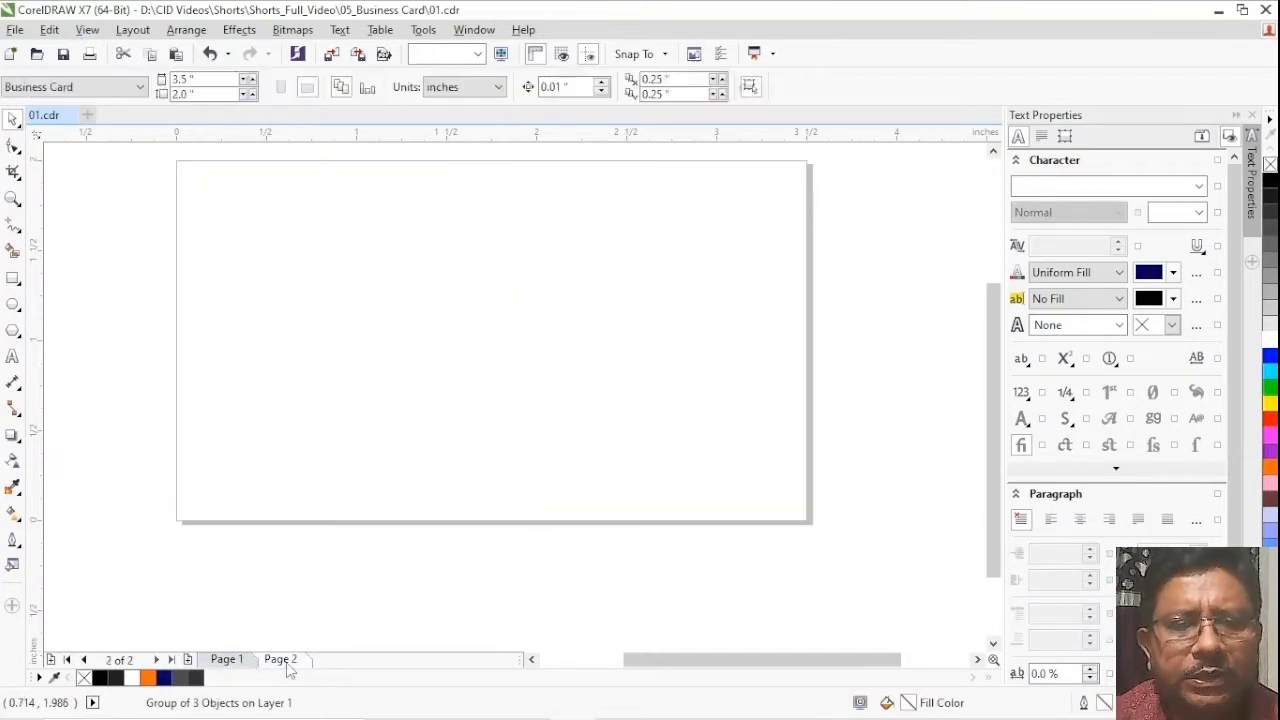
pyautogui.click(49, 29)
pyautogui.click(70, 181)
# - Ungroup the pasted logo and delete its lettering, line and tagline, keeping only the C-shaped lens emblem
pyautogui.rightClick(420, 318)
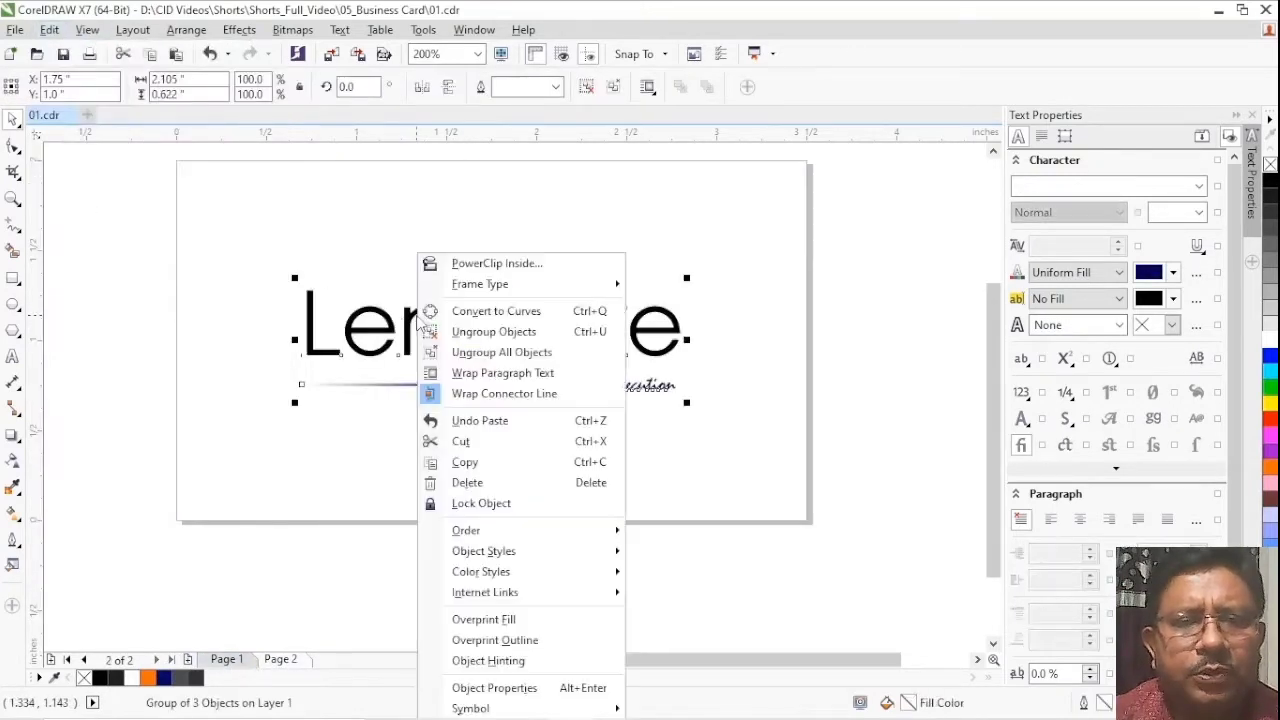
pyautogui.click(450, 331)
pyautogui.click(143, 280)
pyautogui.click(340, 340)
pyautogui.hotkey('ctrl', 'u')
pyautogui.click(340, 345)
pyautogui.press('Delete')
pyautogui.moveTo(286, 363); pyautogui.dragTo(675, 448)
pyautogui.press('Delete')
# - Ungroup the lens emblem, remove the outline of the outer C shape and fill it with dark gray #333333
pyautogui.scroll(3, 512, 308)
pyautogui.rightClick(535, 255)
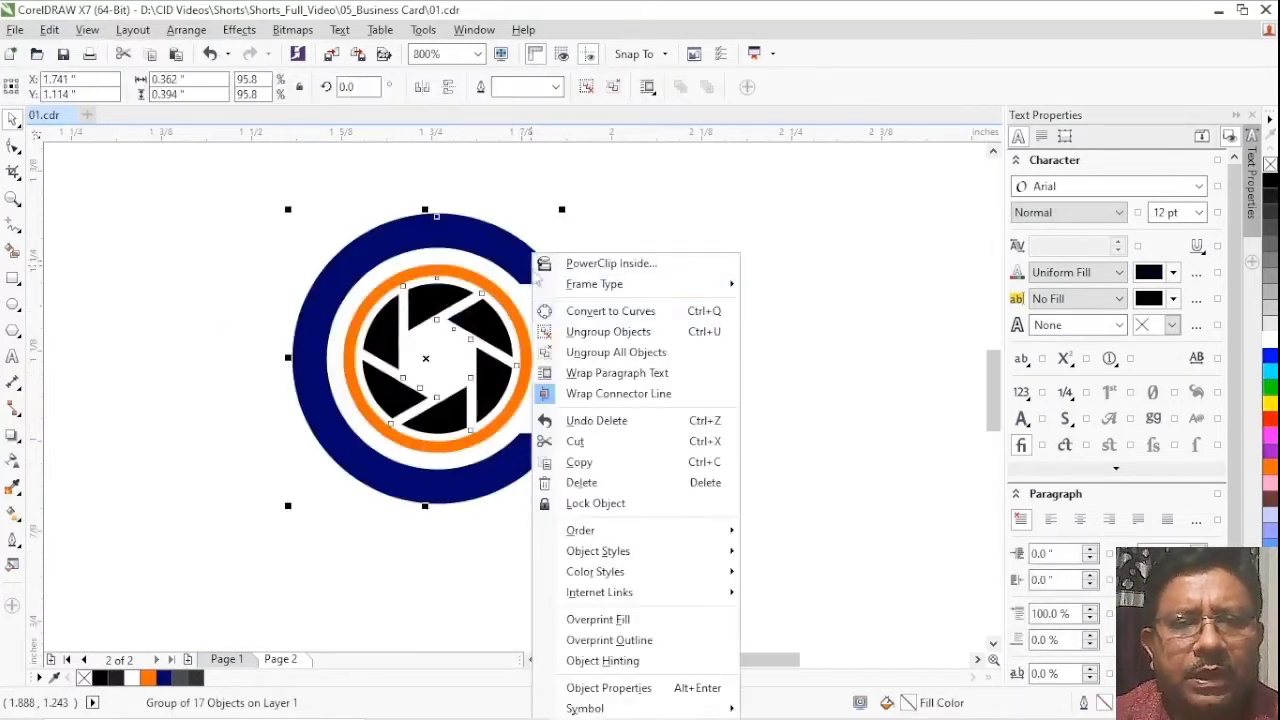
pyautogui.click(578, 331)
pyautogui.click(551, 271)
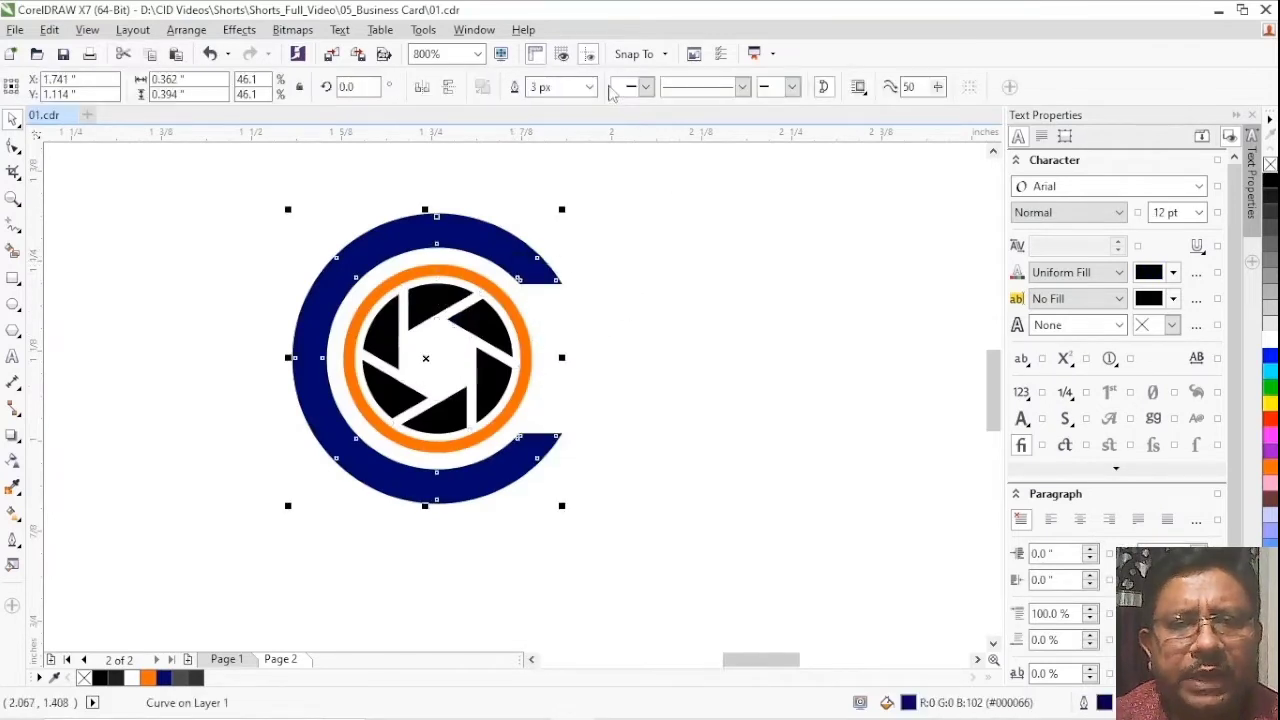
pyautogui.click(589, 87)
pyautogui.click(558, 103)
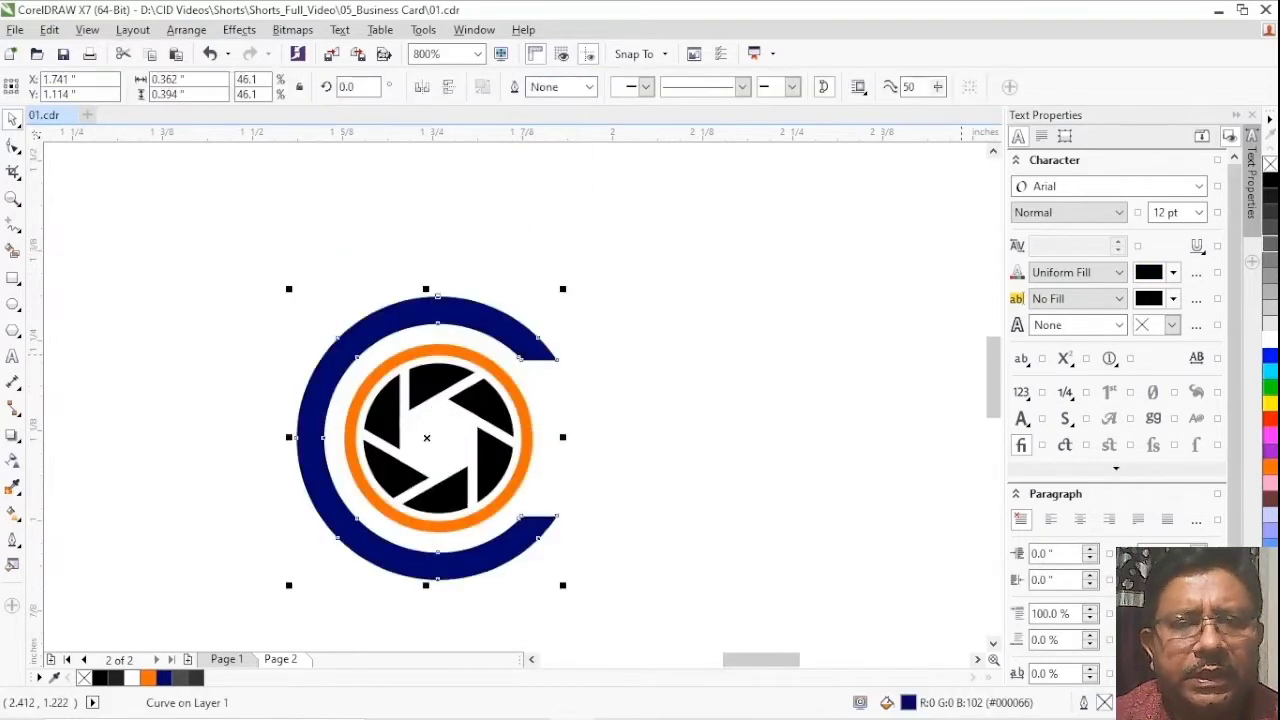
pyautogui.click(1272, 218)
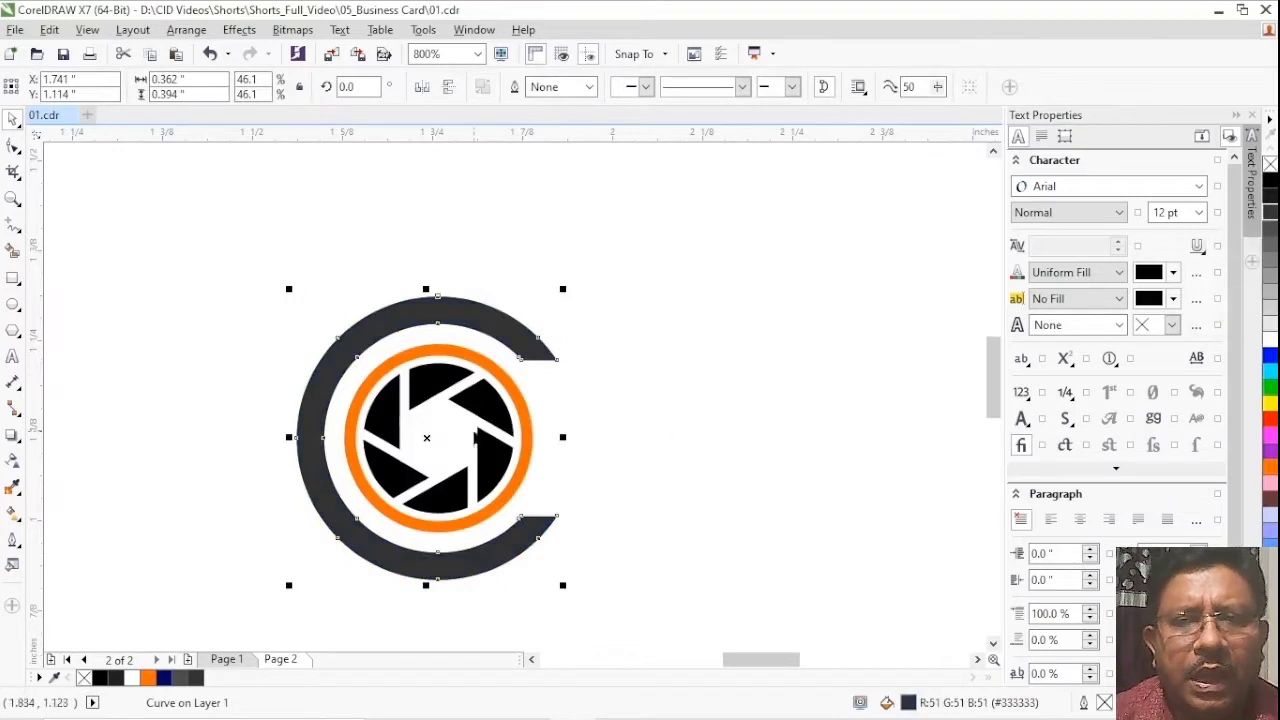
# - Recolor the emblem's orange ring gray and fill all six aperture blades with #4D4D4D
pyautogui.click(513, 447)
pyautogui.click(626, 402)
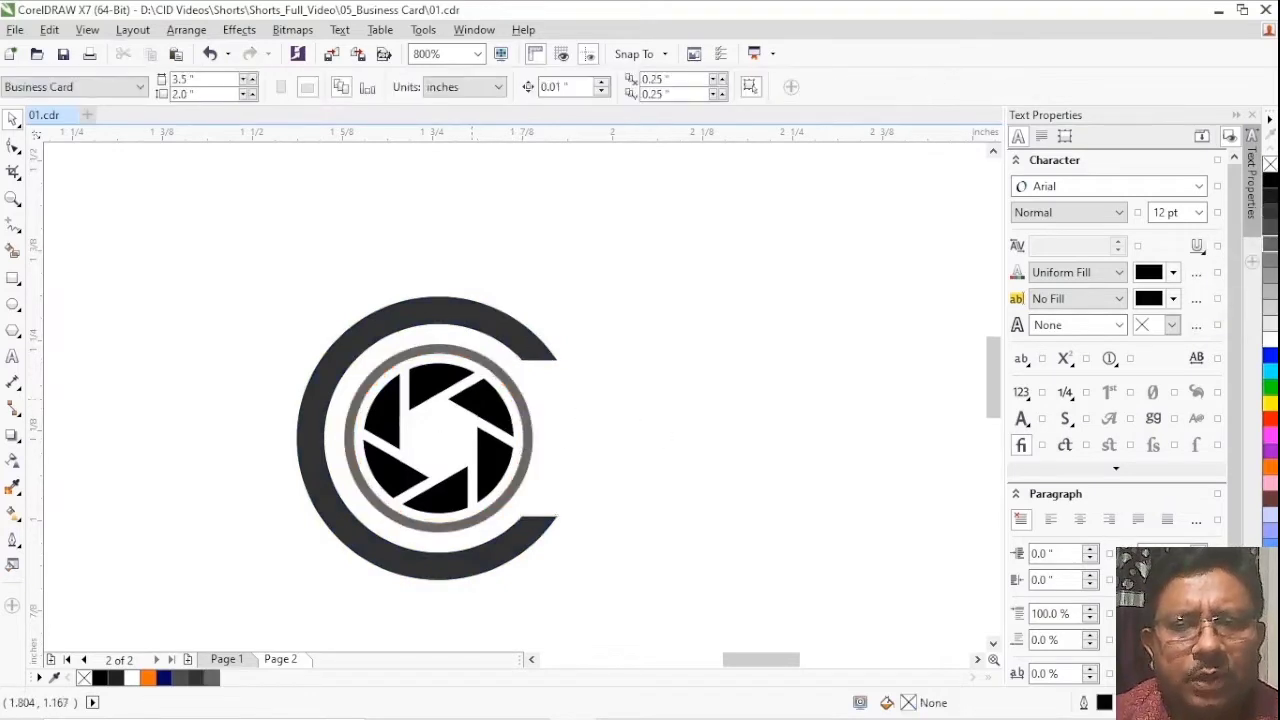
pyautogui.click(490, 410)
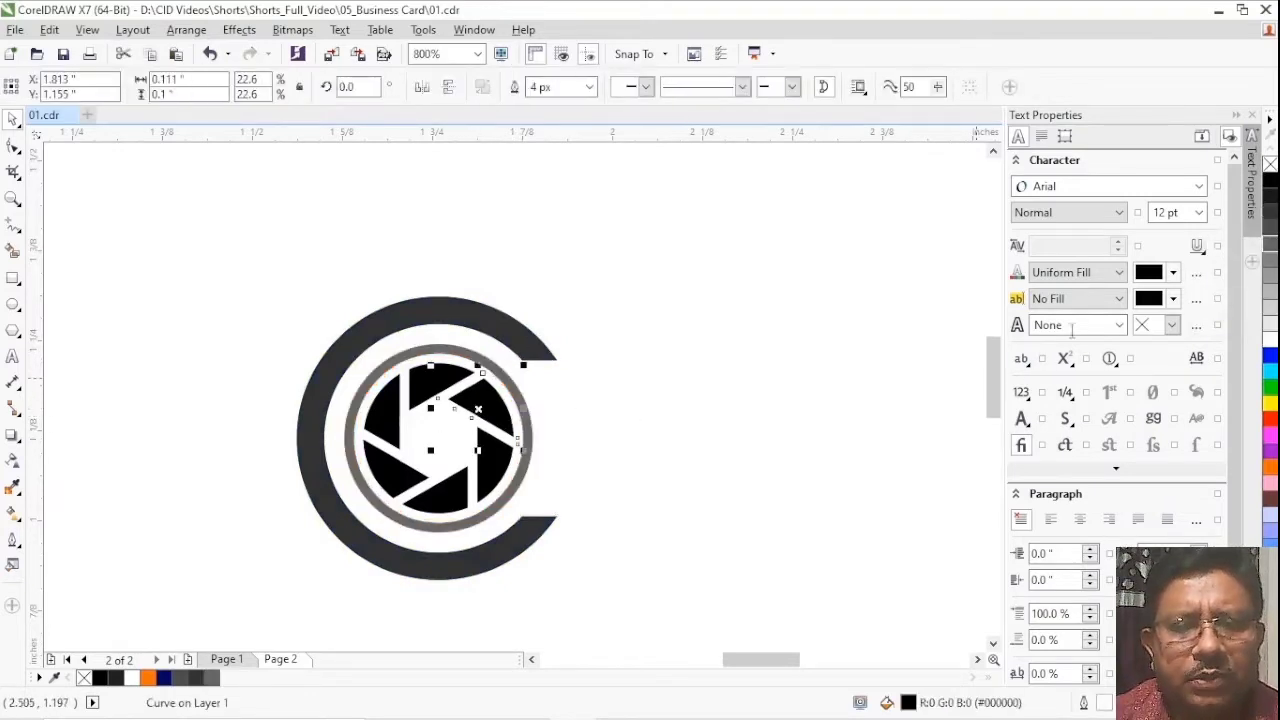
pyautogui.click(1270, 265)
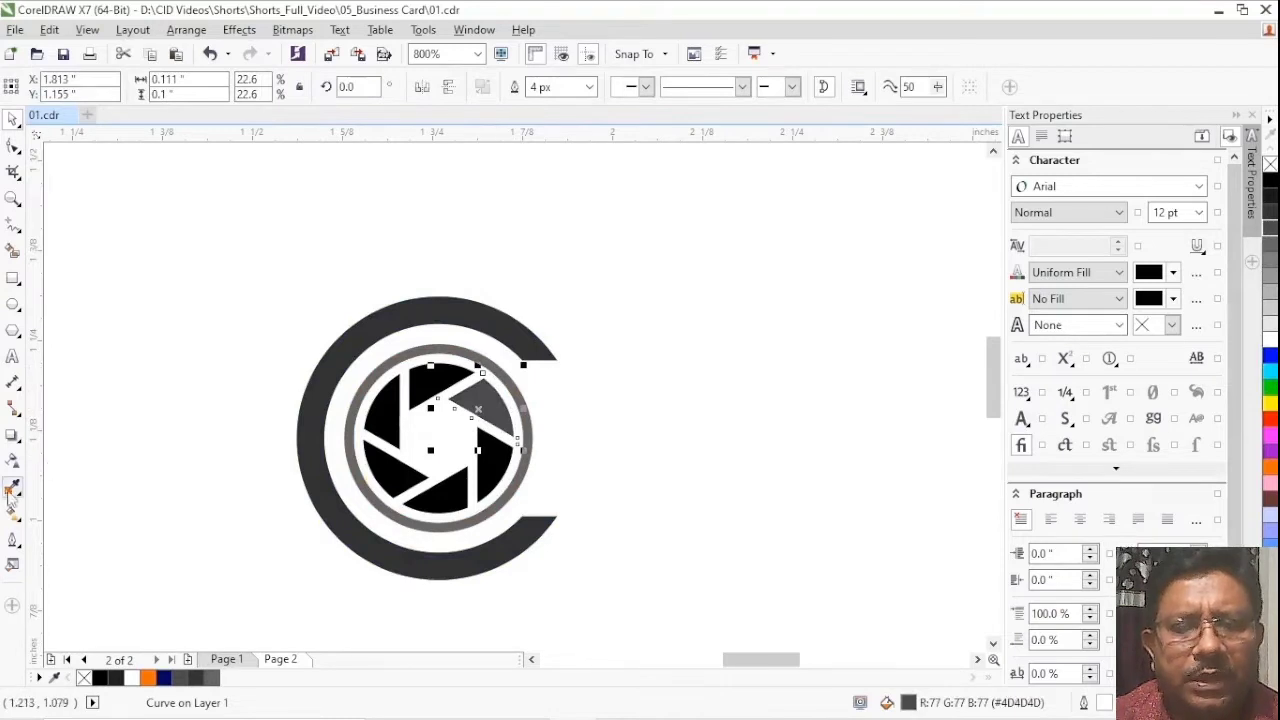
pyautogui.click(13, 487)
pyautogui.click(490, 394)
pyautogui.click(438, 384)
pyautogui.click(386, 400)
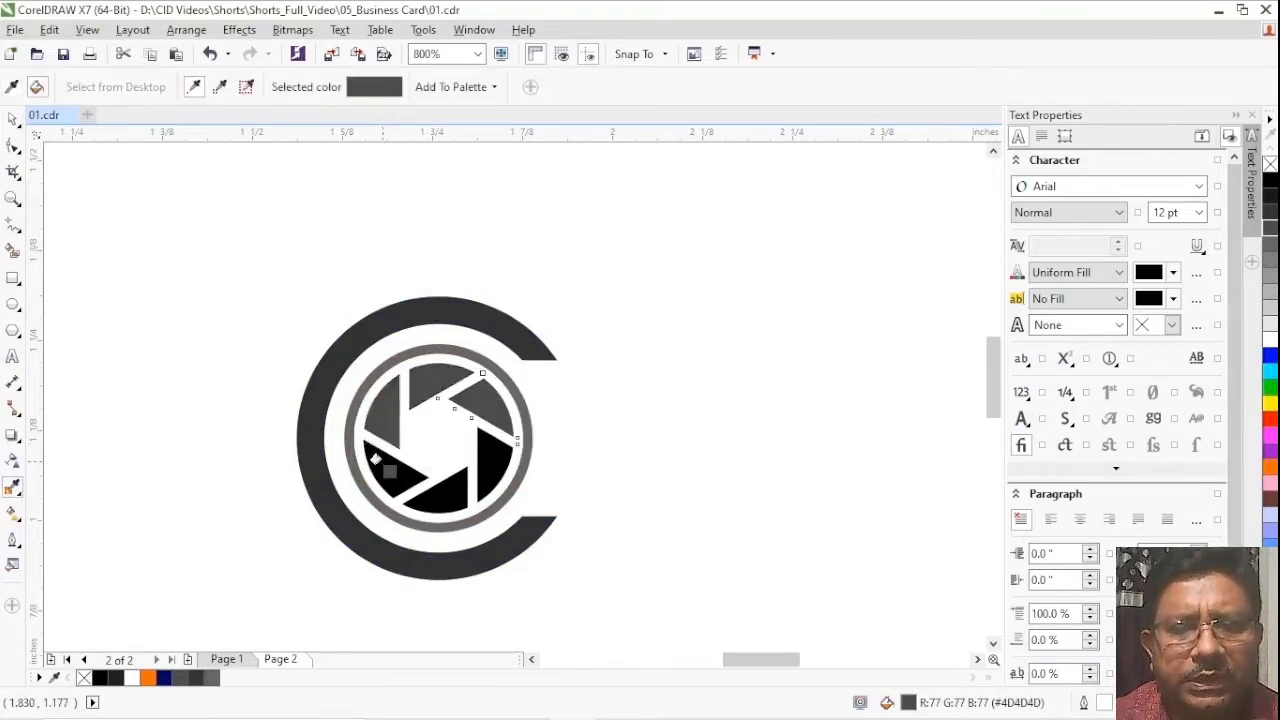
pyautogui.click(395, 470)
pyautogui.click(440, 495)
pyautogui.click(495, 465)
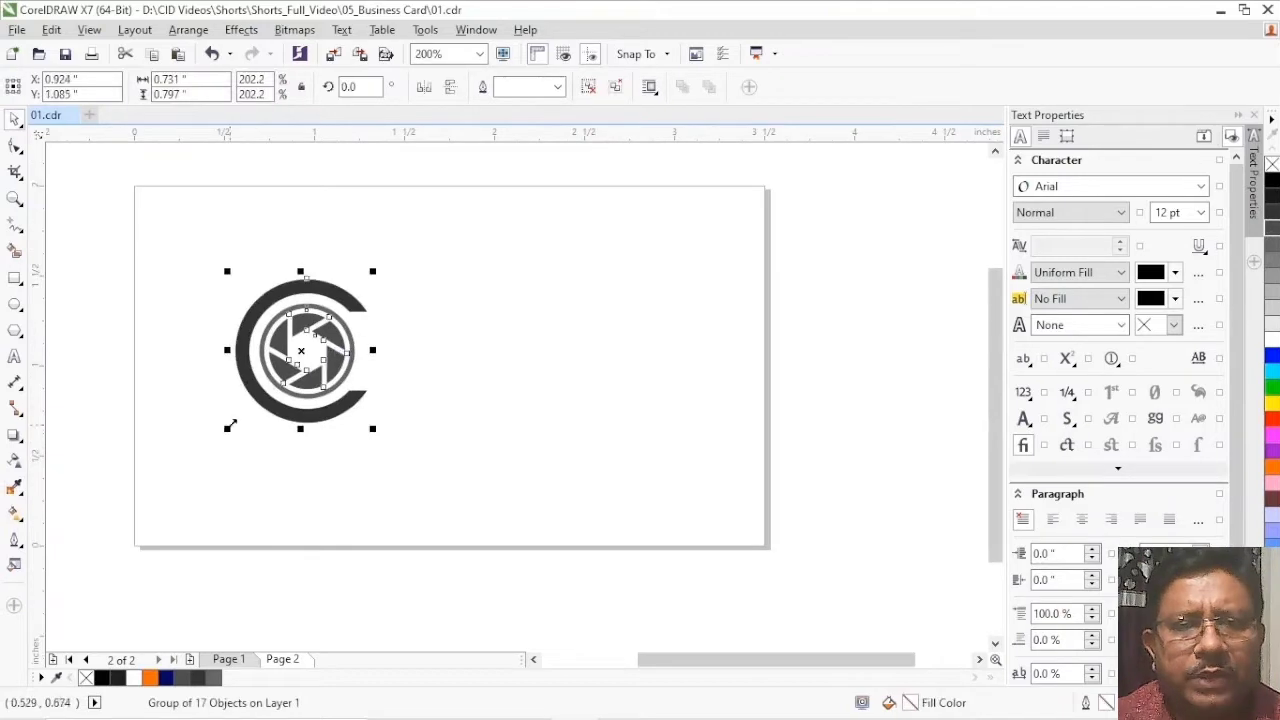
# - Shrink the grouped emblem to about 0.615 × 0.67 inches and draw a concentric circle about 1.06 inches across around it
pyautogui.moveTo(230, 422); pyautogui.dragTo(254, 412)
pyautogui.press('Escape')
pyautogui.click(15, 303)
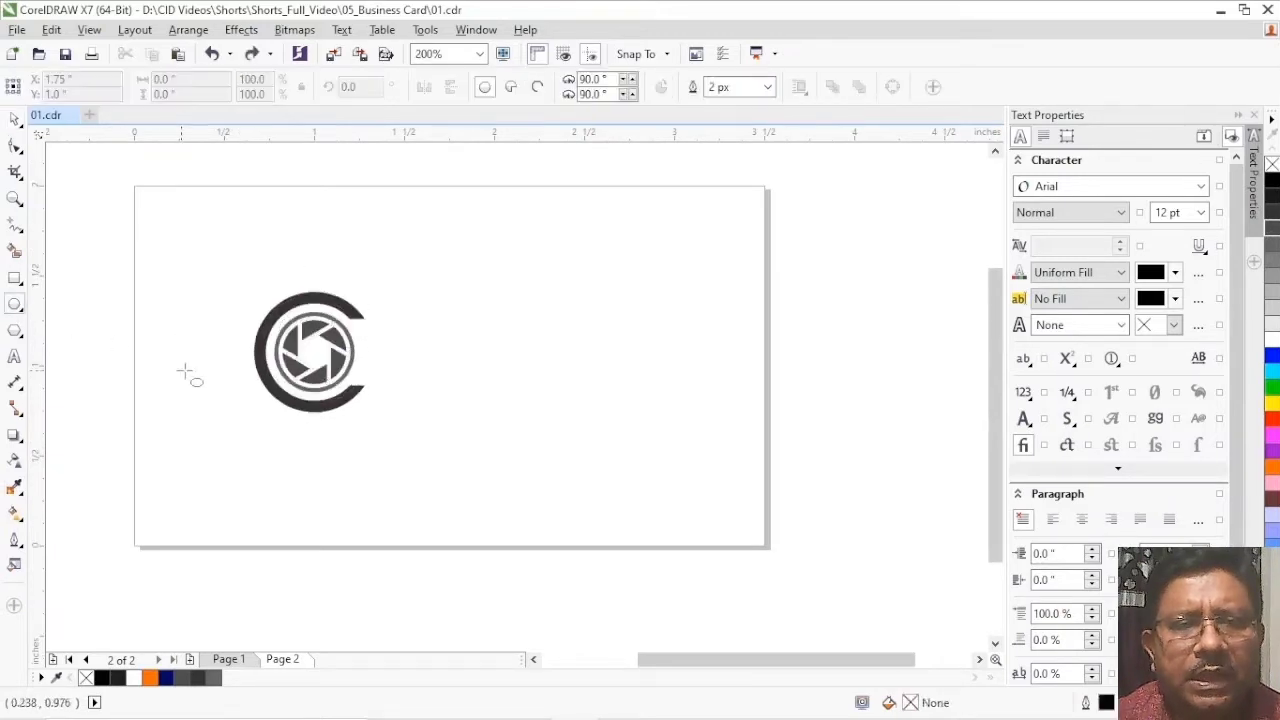
pyautogui.moveTo(314, 352); pyautogui.dragTo(218, 272)
# - Place a vertical guideline at 0.997 inches through the emblem's center and turn the circle into an open right-hand half arc
pyautogui.moveTo(40, 242); pyautogui.dragTo(314, 296)
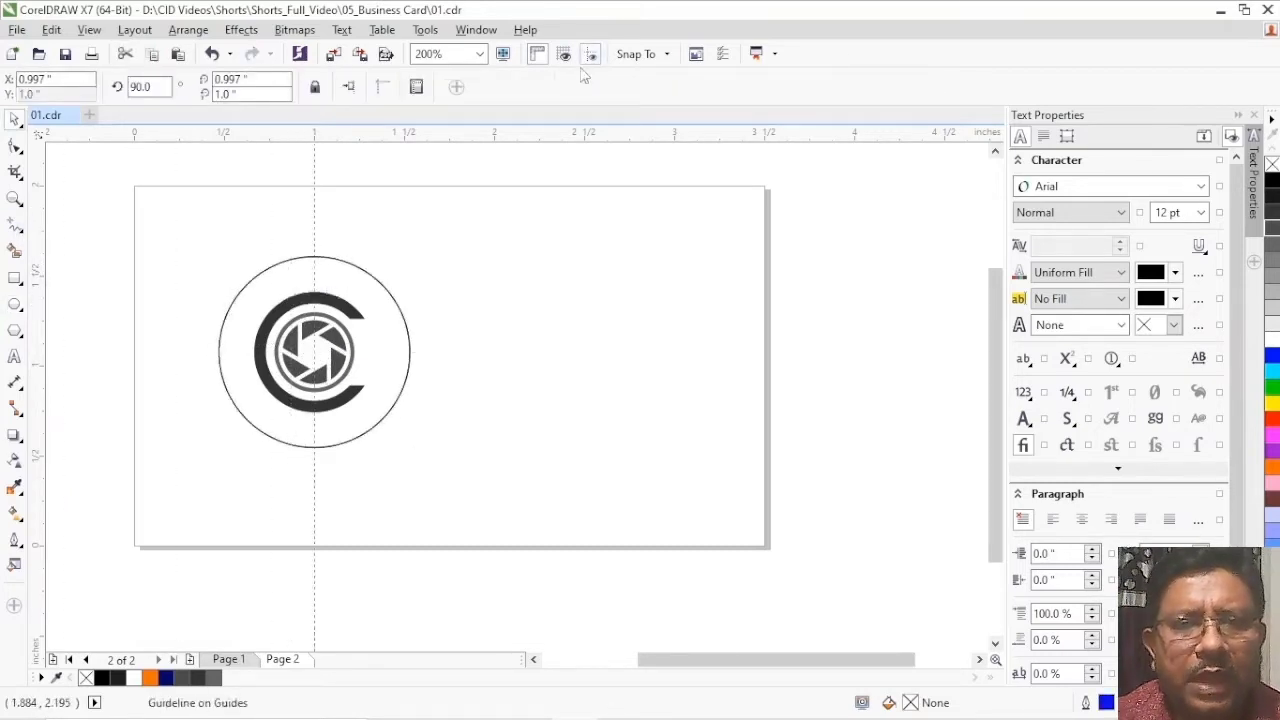
pyautogui.click(15, 147)
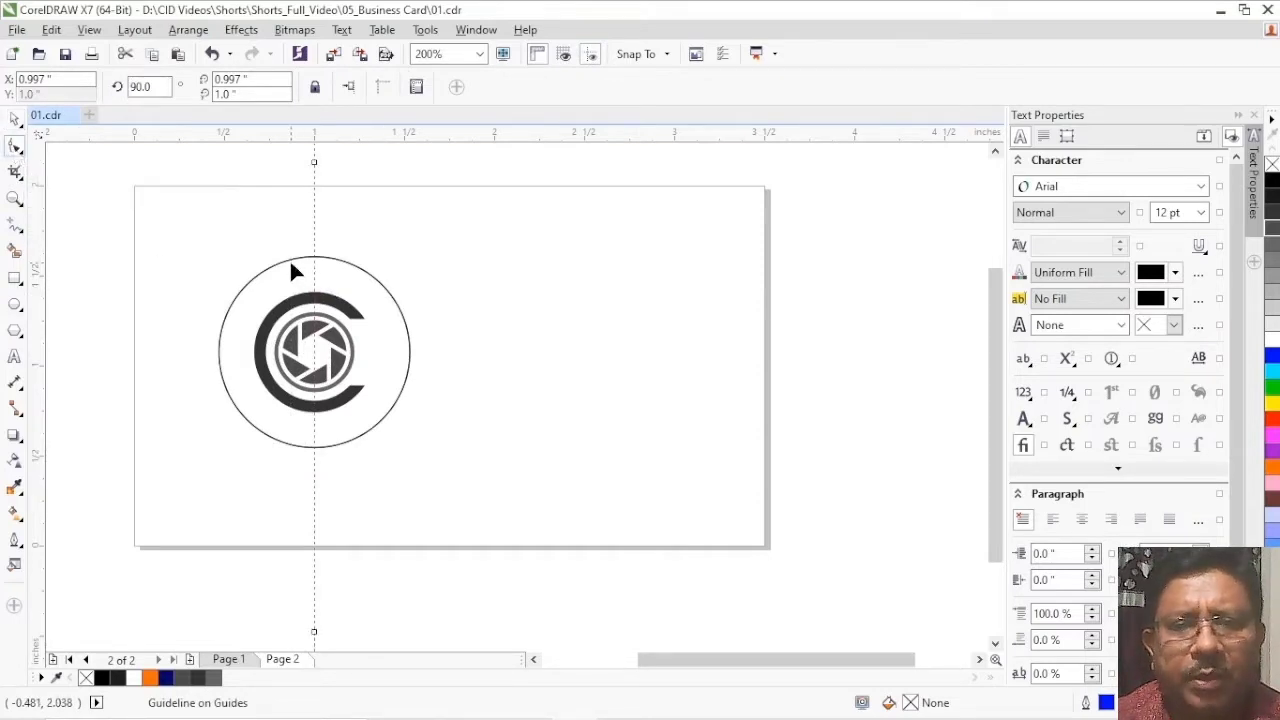
pyautogui.click(289, 258)
pyautogui.moveTo(222, 366); pyautogui.dragTo(316, 240)
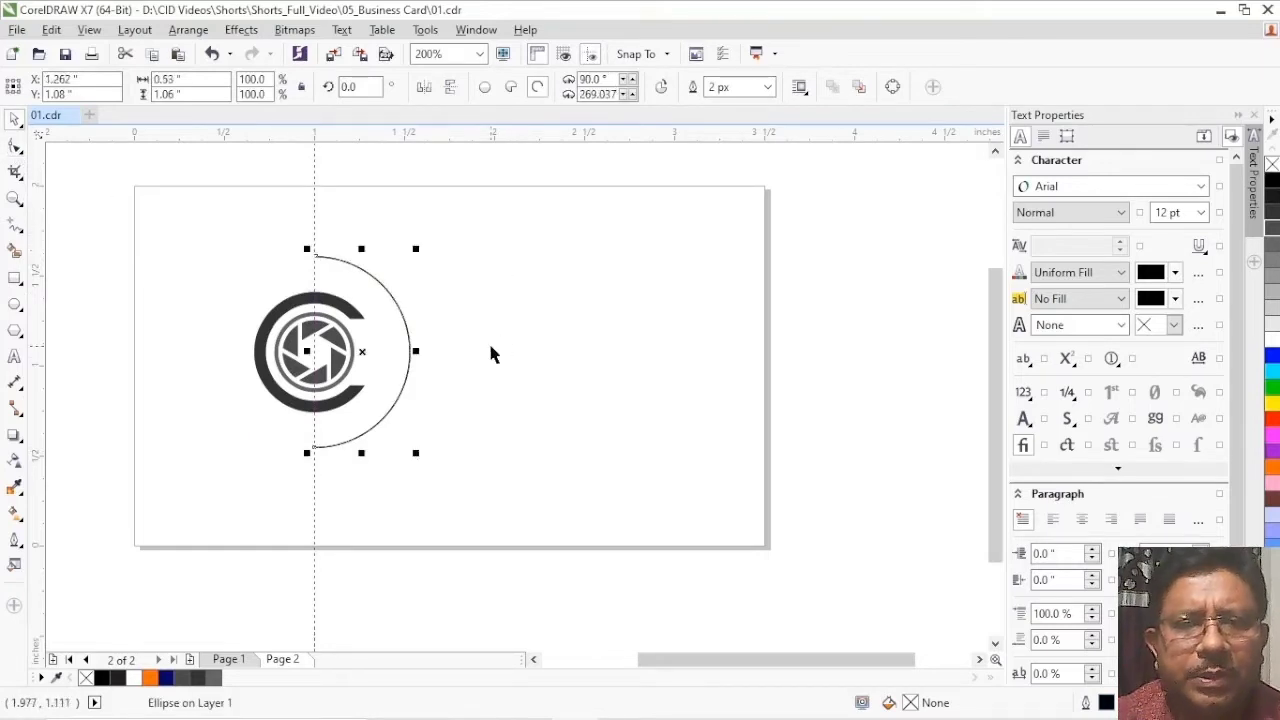
# - Draw a small circle about 0.141 inches across to the right of the arc and fill it white
pyautogui.click(15, 307)
pyautogui.moveTo(469, 266); pyautogui.dragTo(492, 289)
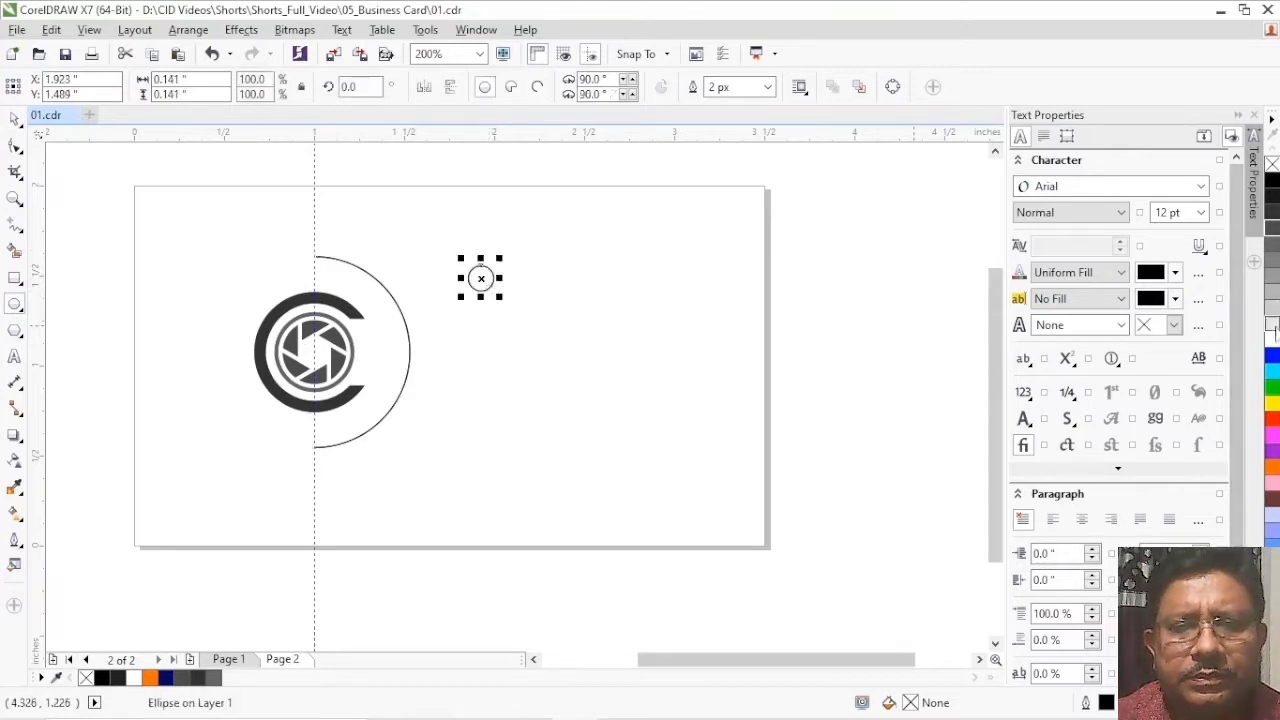
pyautogui.click(1271, 341)
pyautogui.click(15, 118)
# - Duplicate the small white circle farther right and blend the two circles with 3 intermediate steps
pyautogui.moveTo(481, 283); pyautogui.dragTo(651, 285)
pyautogui.click(15, 437)
pyautogui.click(60, 475)
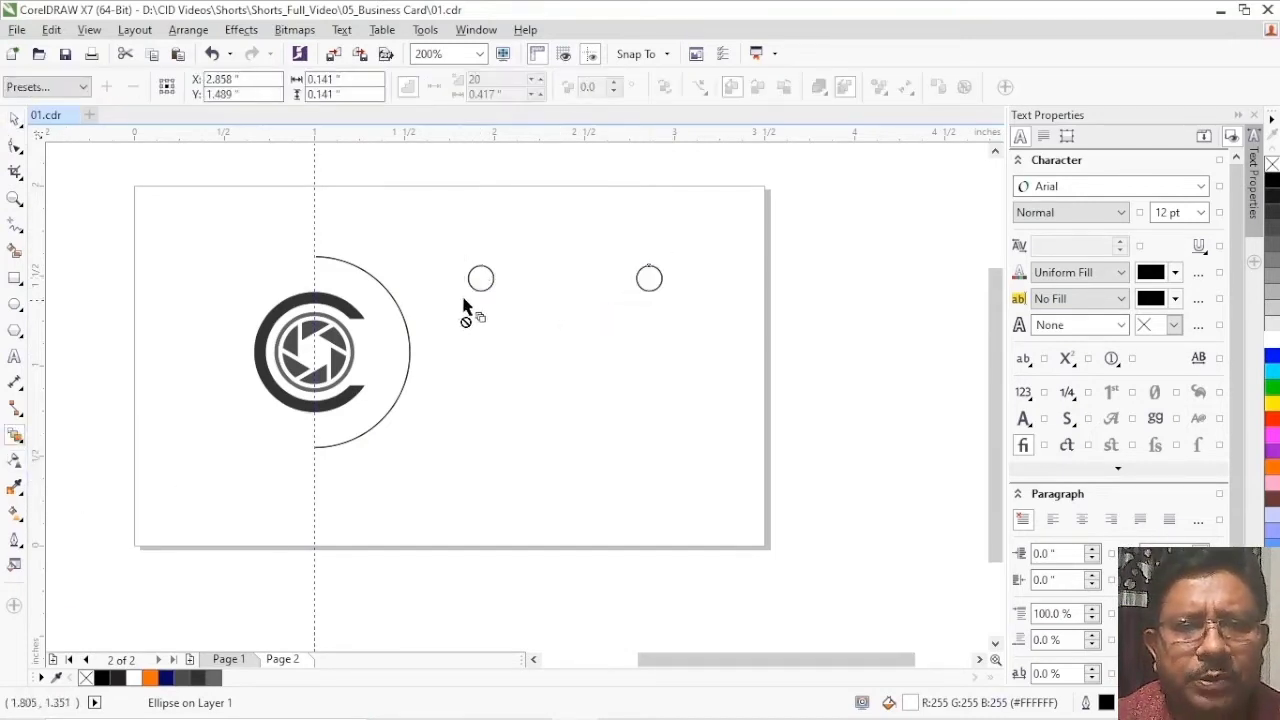
pyautogui.moveTo(486, 290); pyautogui.dragTo(651, 284)
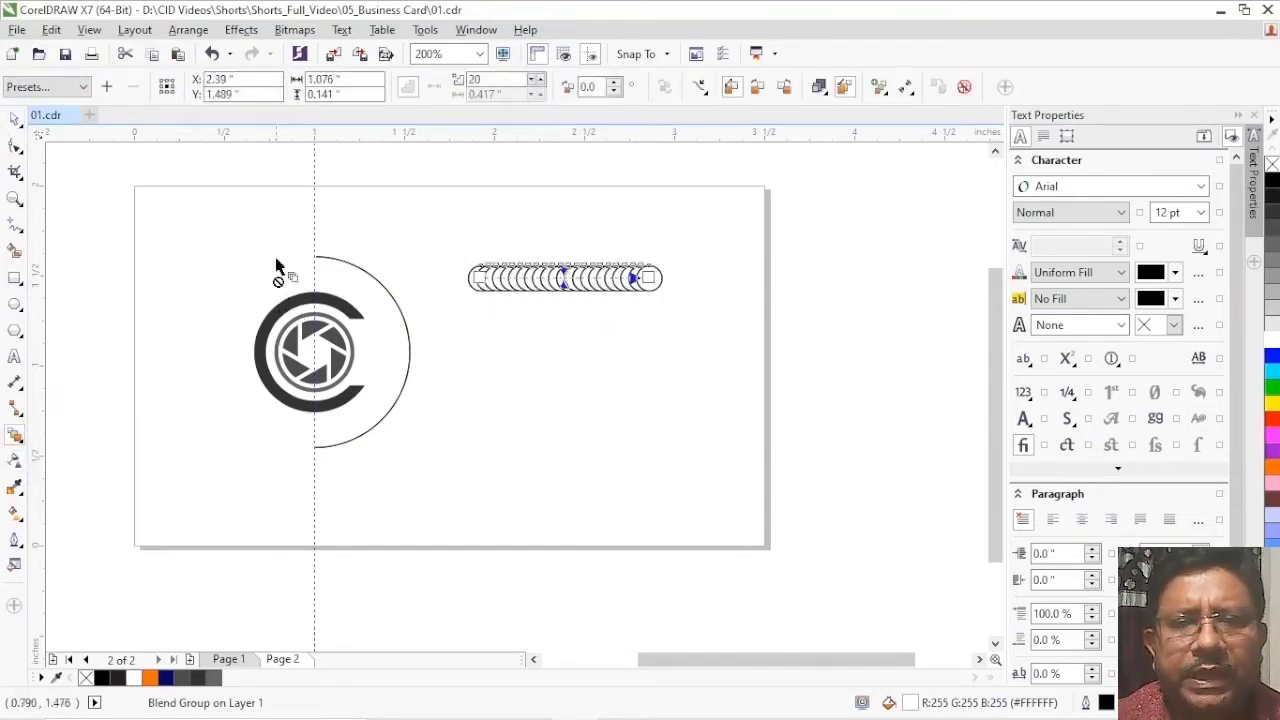
pyautogui.doubleClick(476, 79)
pyautogui.write('3')
pyautogui.press('Return')
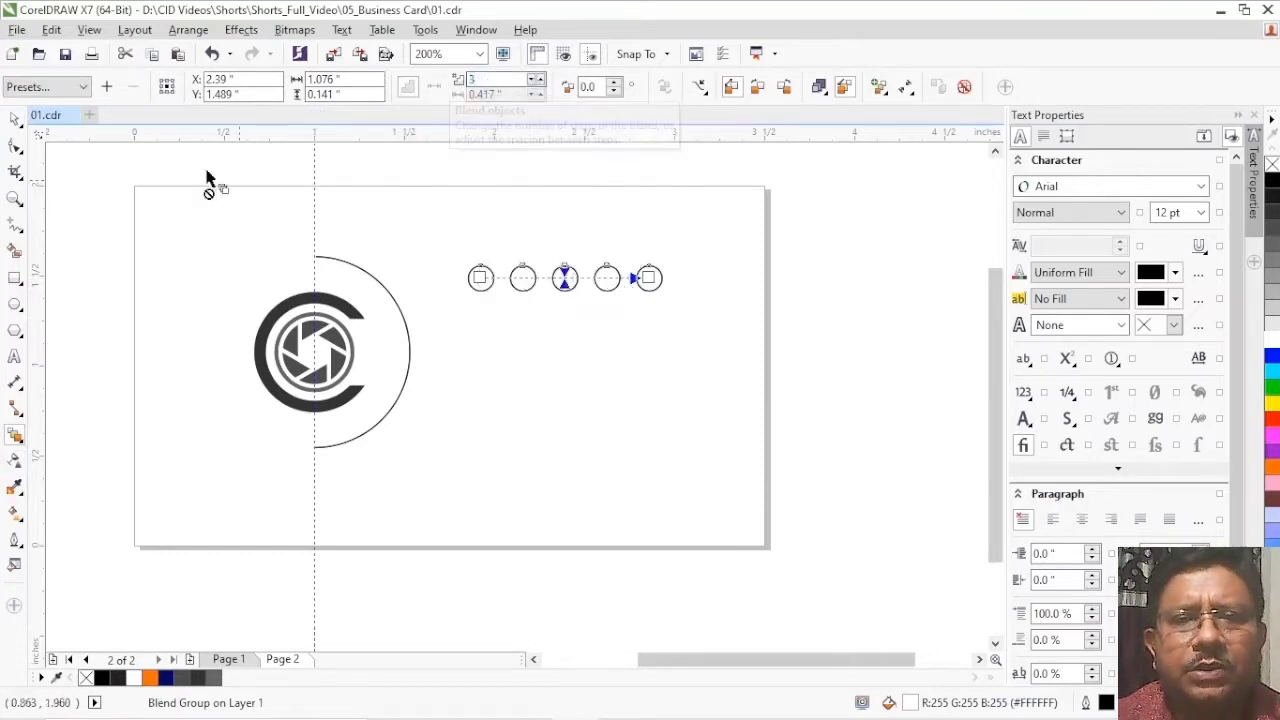
# - Attach the circle blend to the half arc as its new path and blend it along the full path
pyautogui.click(700, 86)
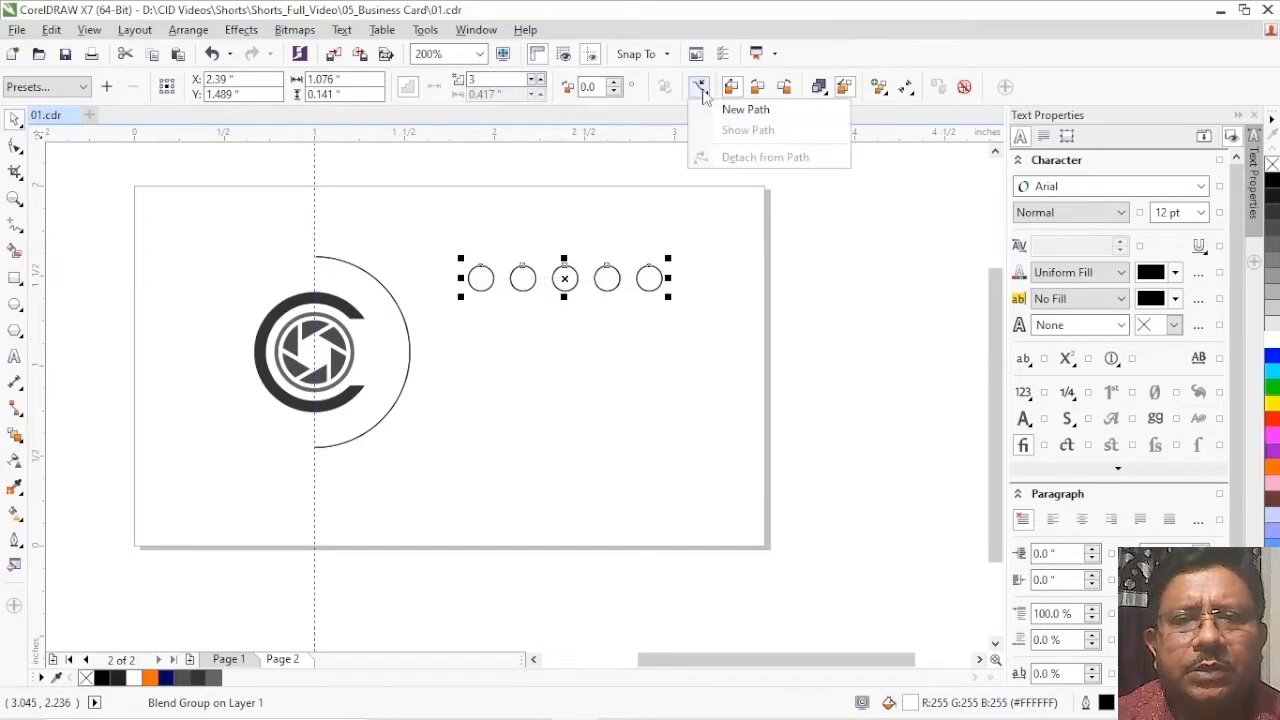
pyautogui.click(742, 106)
pyautogui.click(381, 281)
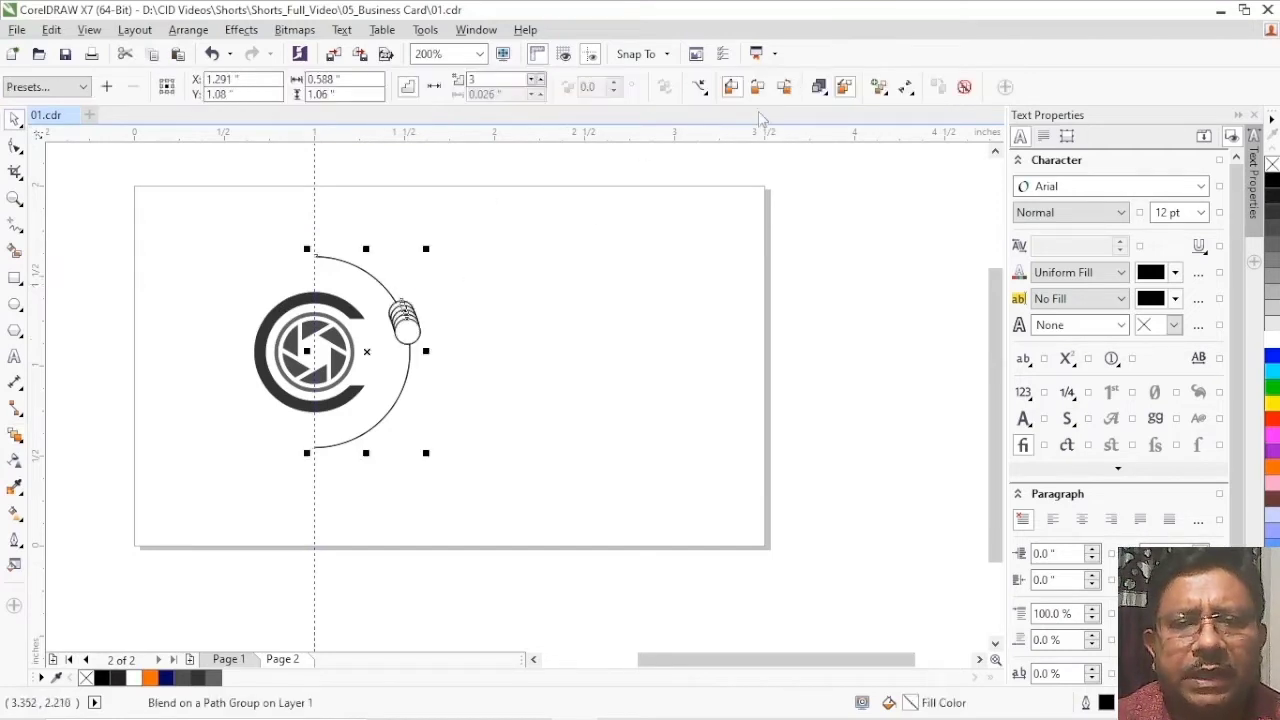
pyautogui.click(881, 88)
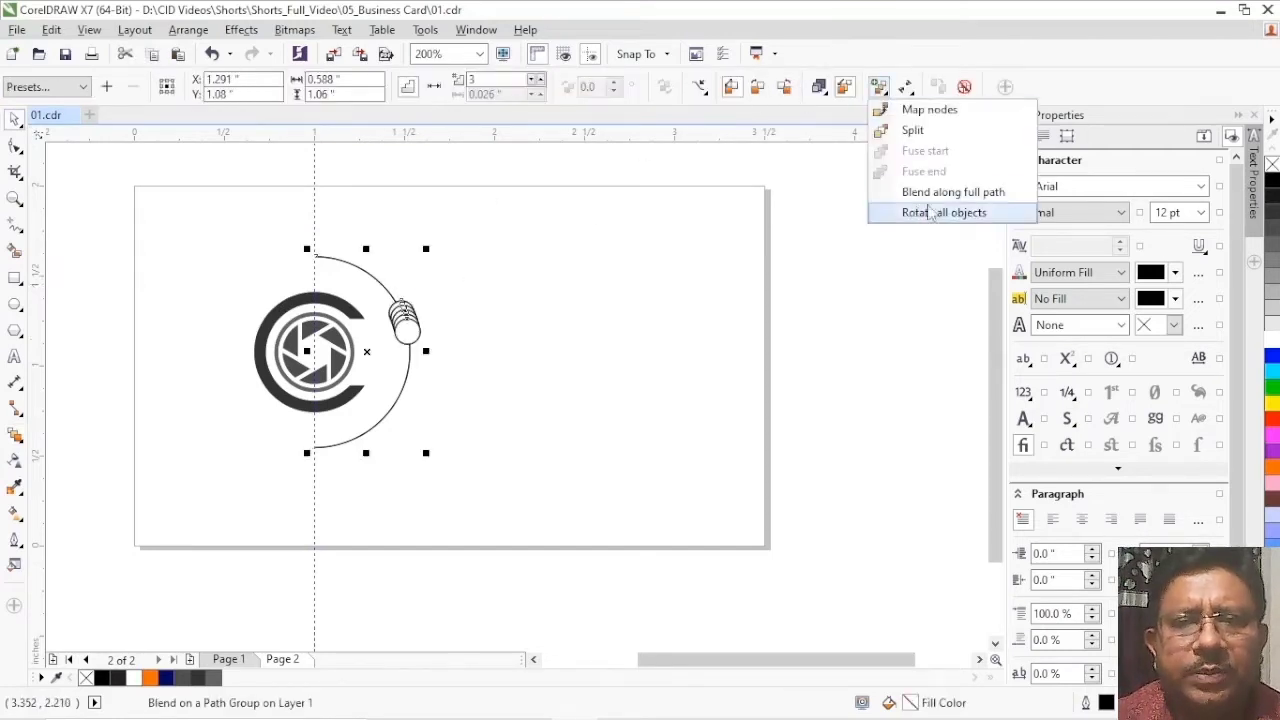
pyautogui.click(937, 193)
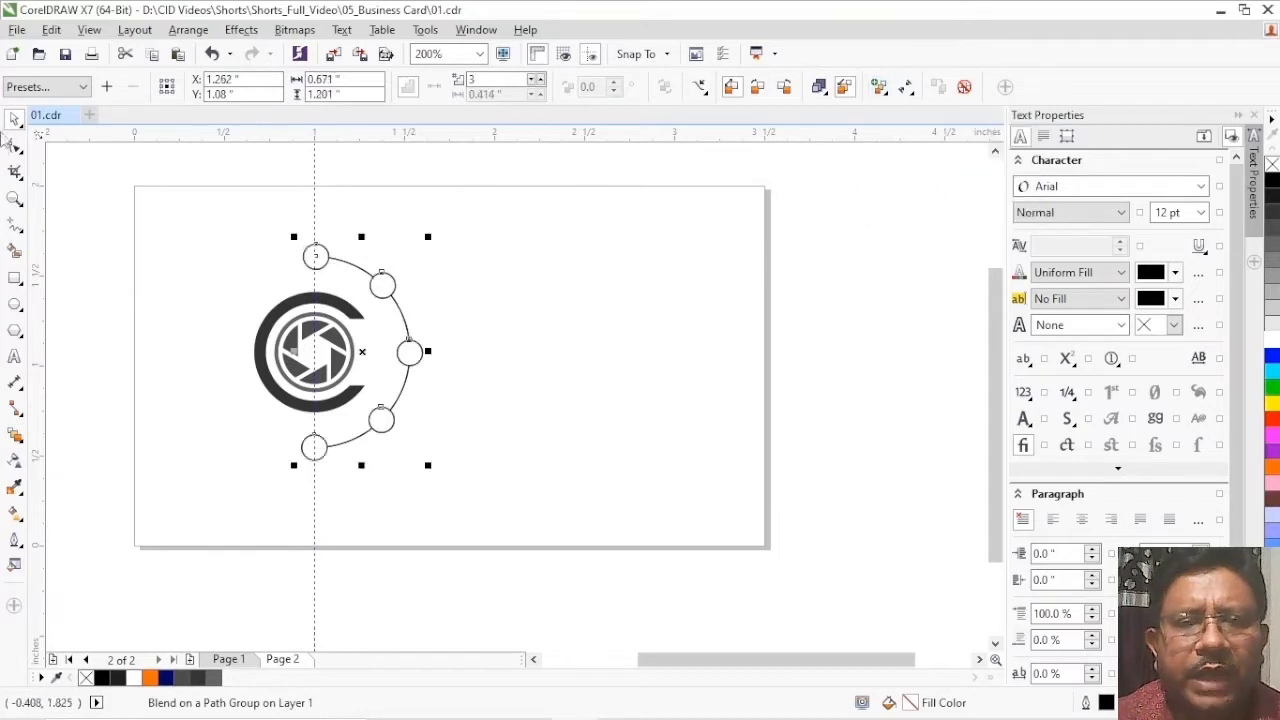
# - Copy the emblem to the empty area right of the arc, ungroup the copy and delete its outer C shape
pyautogui.scroll(2, 255, 315)
pyautogui.click(313, 403)
pyautogui.scroll(-2, 313, 403)
pyautogui.scroll(1, 315, 395)
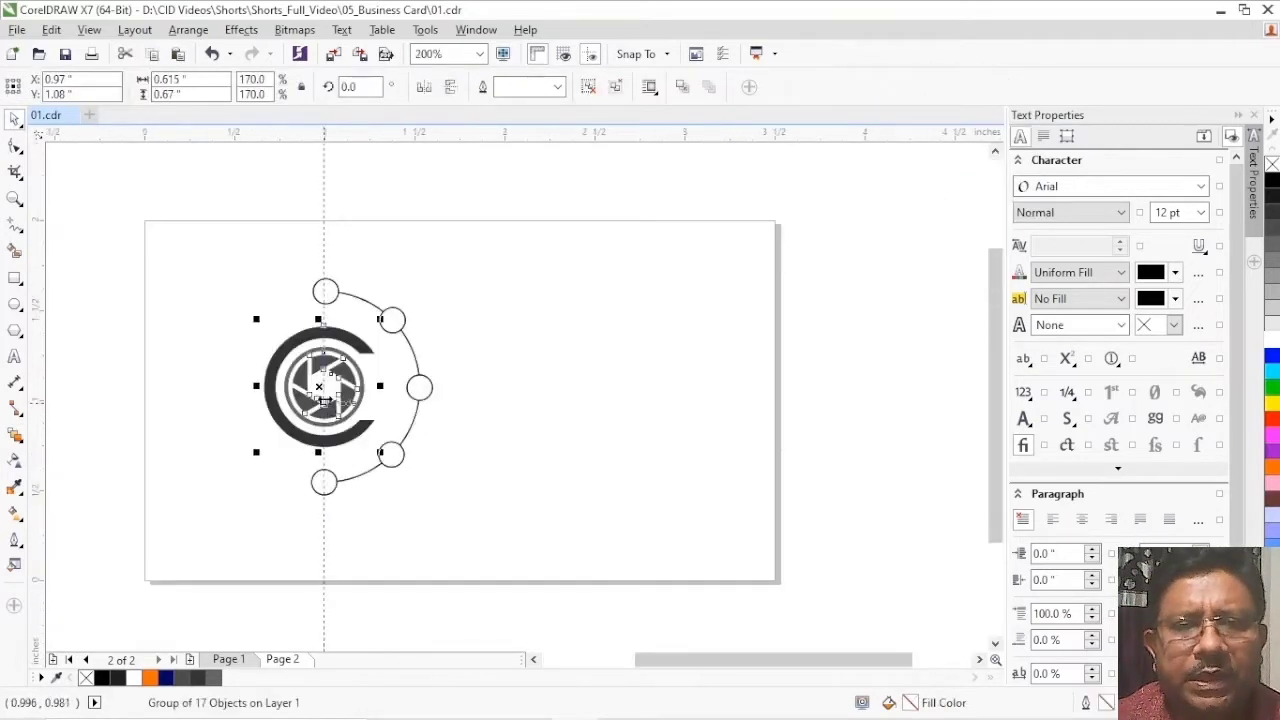
pyautogui.moveTo(322, 392); pyautogui.dragTo(563, 387)
pyautogui.click(584, 470)
pyautogui.click(578, 396)
pyautogui.rightClick(580, 397)
pyautogui.click(640, 331)
pyautogui.click(608, 343)
pyautogui.press('Delete')
# - Group the copied gray ring and its aperture blades into one lens icon
pyautogui.moveTo(499, 324); pyautogui.dragTo(620, 445)
pyautogui.scroll(1, 510, 373)
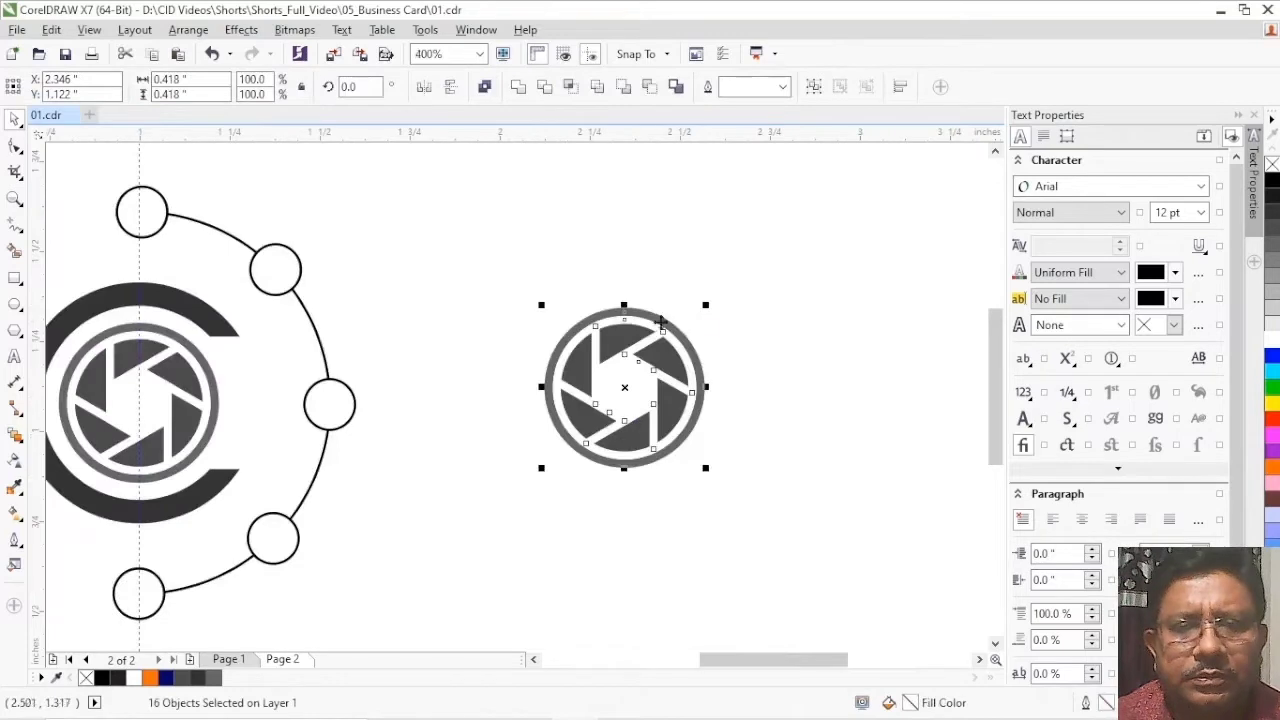
pyautogui.rightClick(658, 318)
pyautogui.click(727, 400)
# - Move the lens icon into the arc's topmost small circle and scale it to about 0.103 inches, centered inside
pyautogui.moveTo(706, 300); pyautogui.dragTo(136, 212)
pyautogui.scroll(2, 114, 223)
pyautogui.scroll(-2, 123, 200)
pyautogui.scroll(1, 120, 203)
pyautogui.scroll(1, 147, 202)
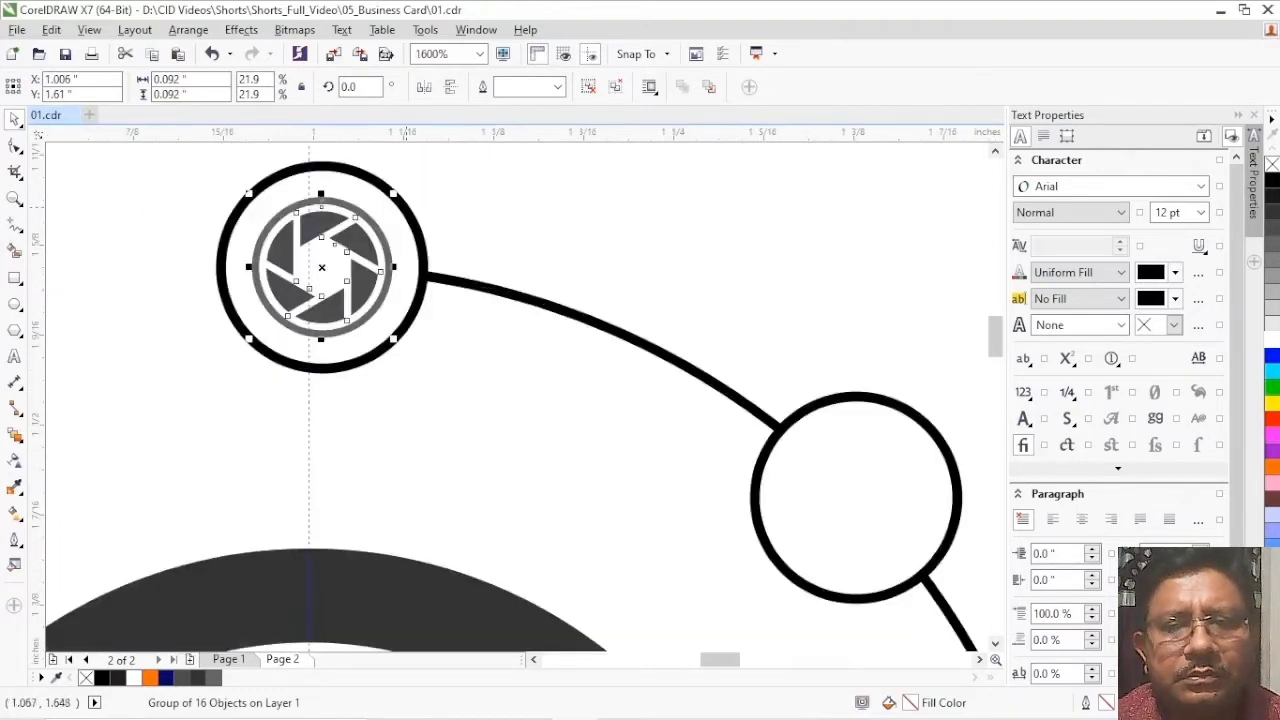
pyautogui.moveTo(400, 191); pyautogui.dragTo(431, 174)
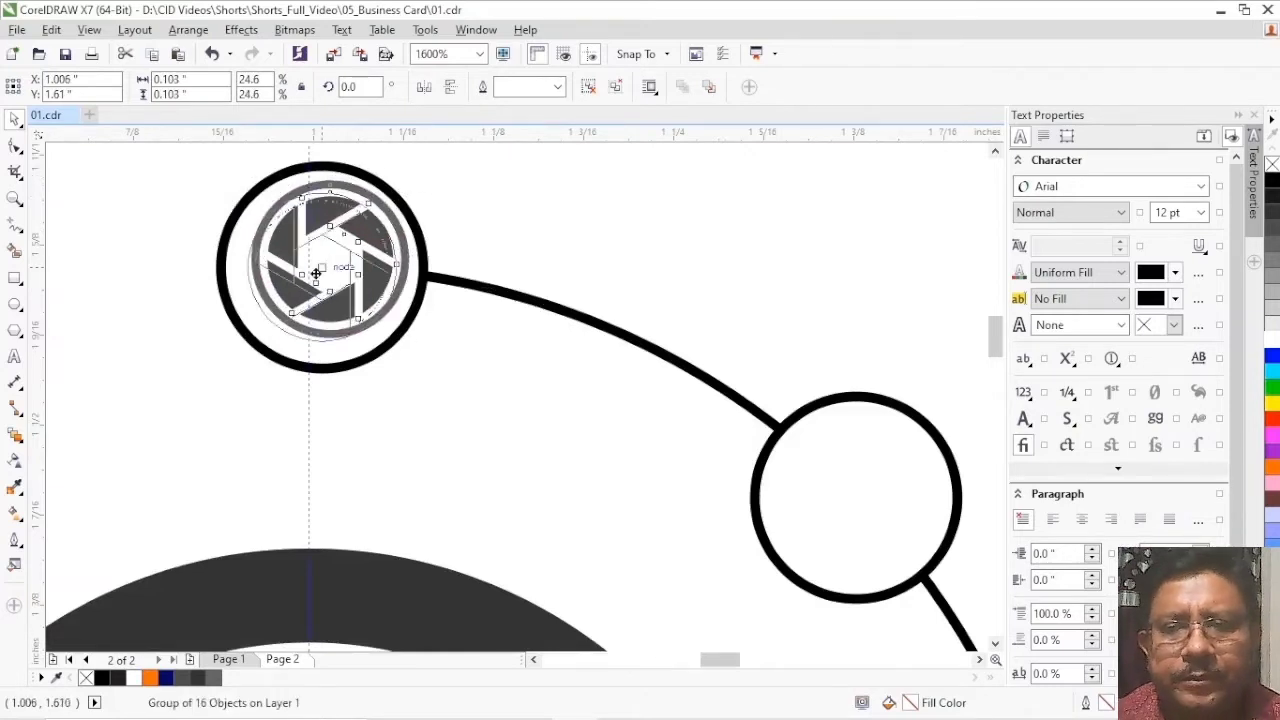
# - Copy the small lens icon into the other four circles along the arc
pyautogui.scroll(-1, 301, 290)
pyautogui.moveTo(301, 290); pyautogui.dragTo(630, 436)
pyautogui.scroll(-2, 514, 566)
pyautogui.scroll(2, 514, 566)
pyautogui.scroll(-1, 483, 499)
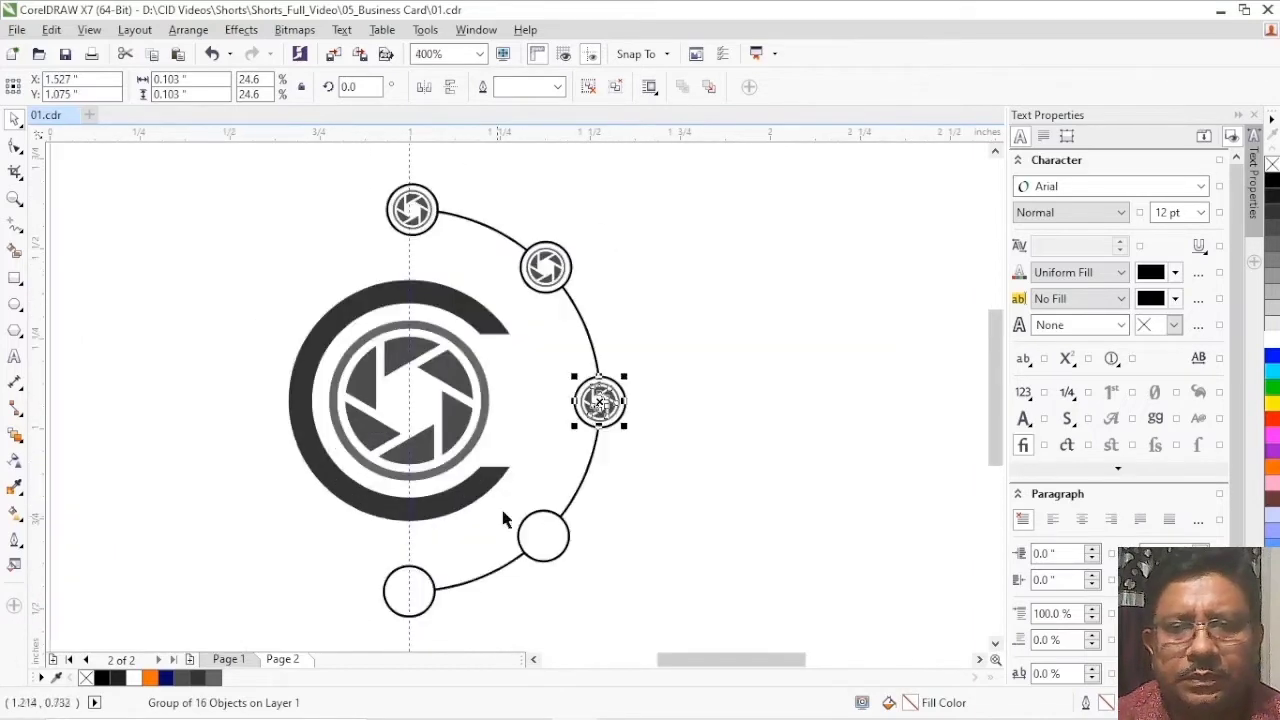
pyautogui.scroll(1, 538, 590)
pyautogui.moveTo(648, 200); pyautogui.dragTo(266, 584)
pyautogui.scroll(-2, 560, 450)
pyautogui.click(632, 305)
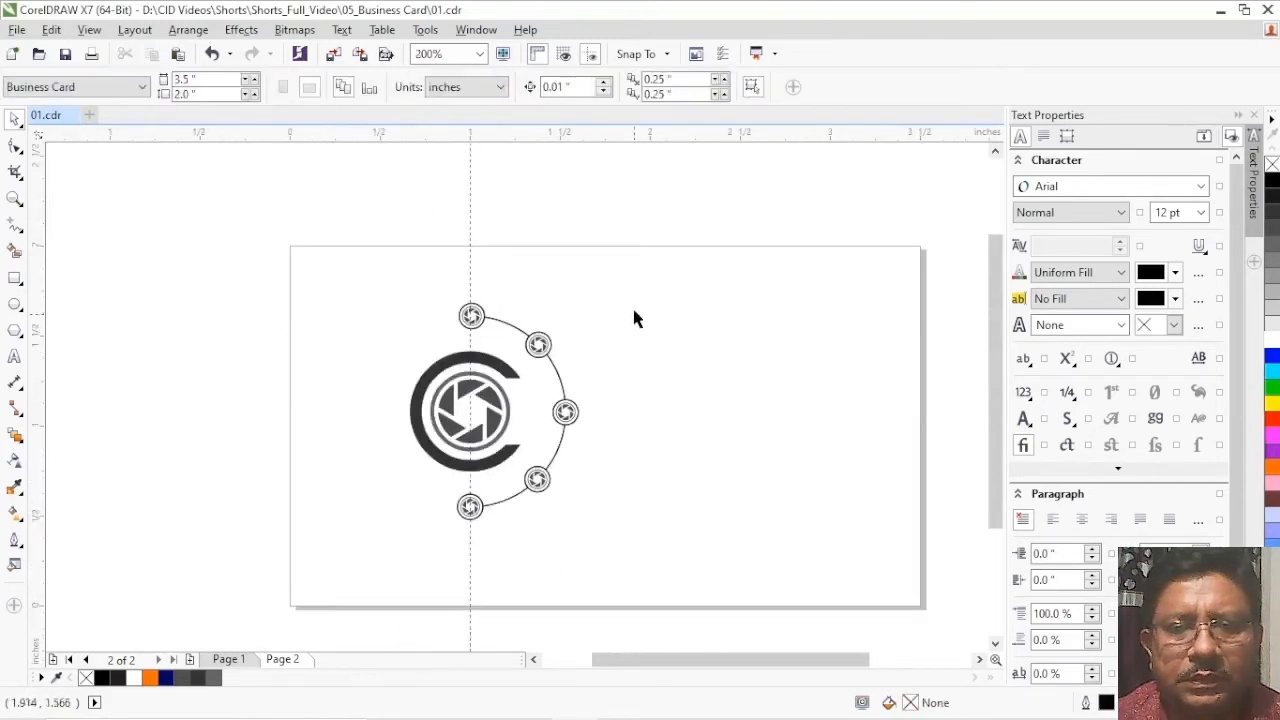
# - Place five horizontal guidelines: through the second, third and fourth arc circles, one above the arc and one at 0.352 inches below it
pyautogui.moveTo(674, 142); pyautogui.dragTo(703, 409)
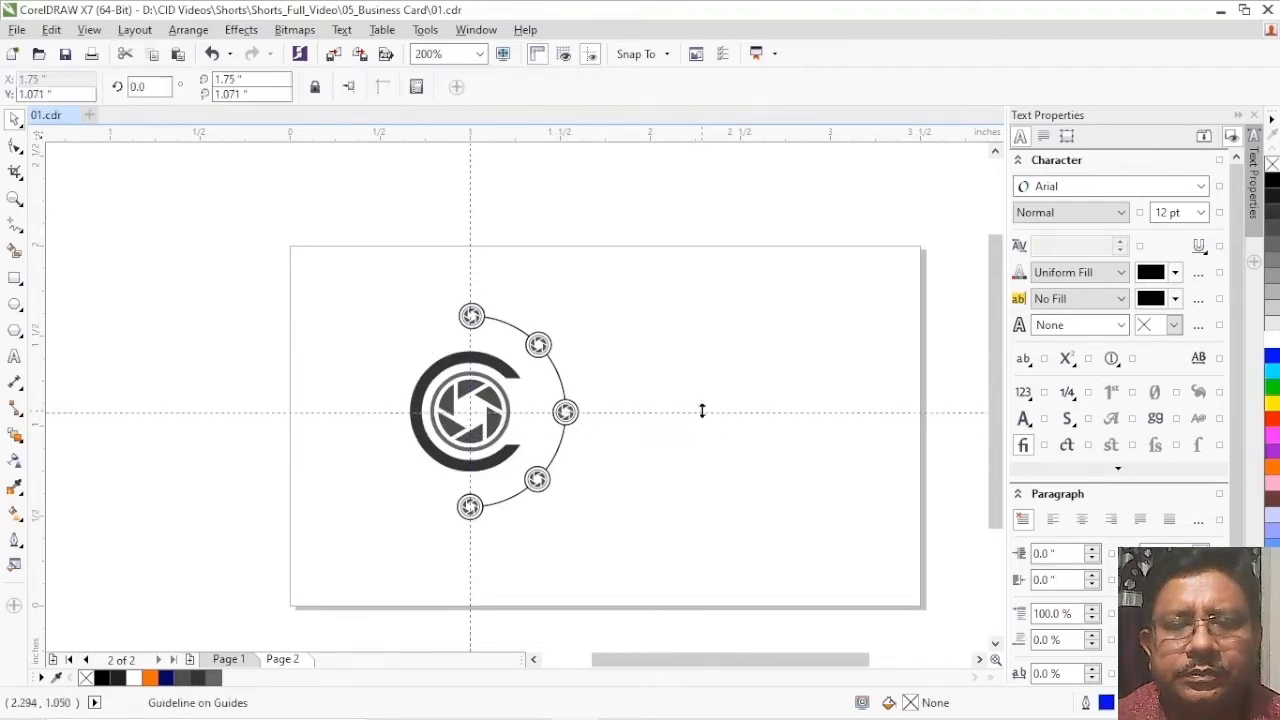
pyautogui.moveTo(751, 140); pyautogui.dragTo(780, 354)
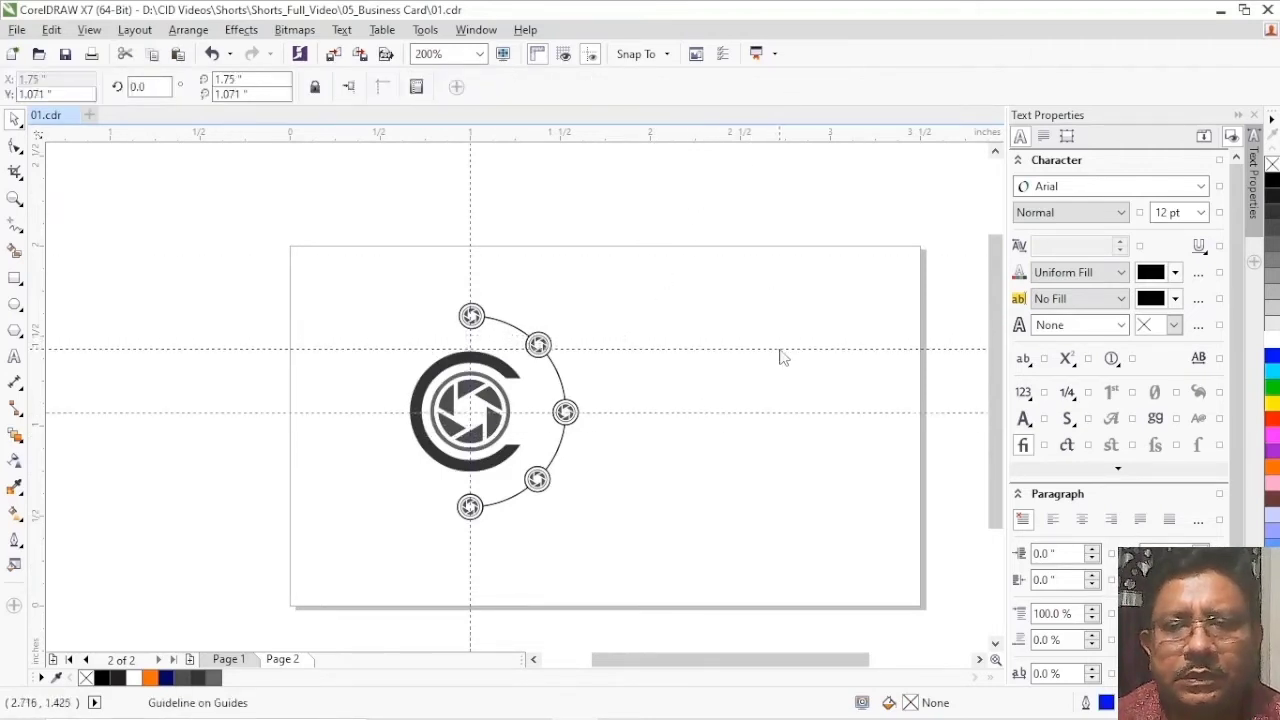
pyautogui.moveTo(737, 138); pyautogui.dragTo(781, 288)
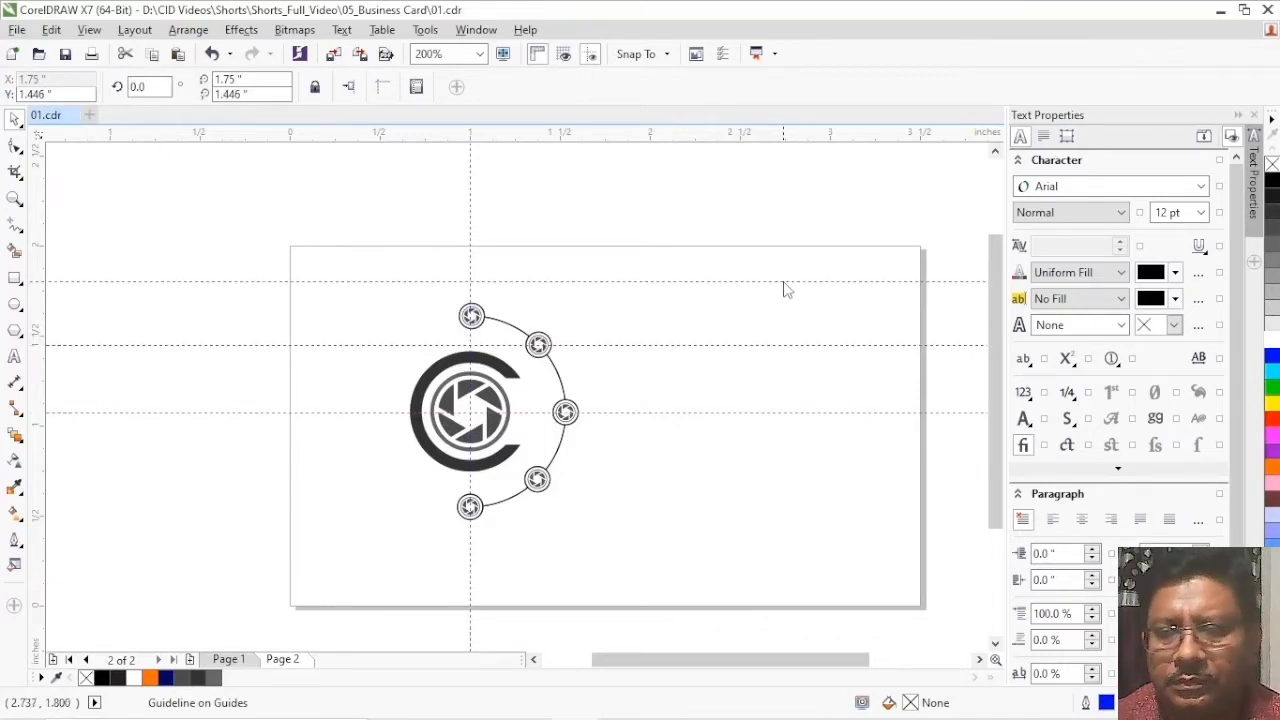
pyautogui.moveTo(786, 289); pyautogui.dragTo(791, 280)
pyautogui.moveTo(709, 137); pyautogui.dragTo(771, 486)
pyautogui.moveTo(666, 140); pyautogui.dragTo(757, 550)
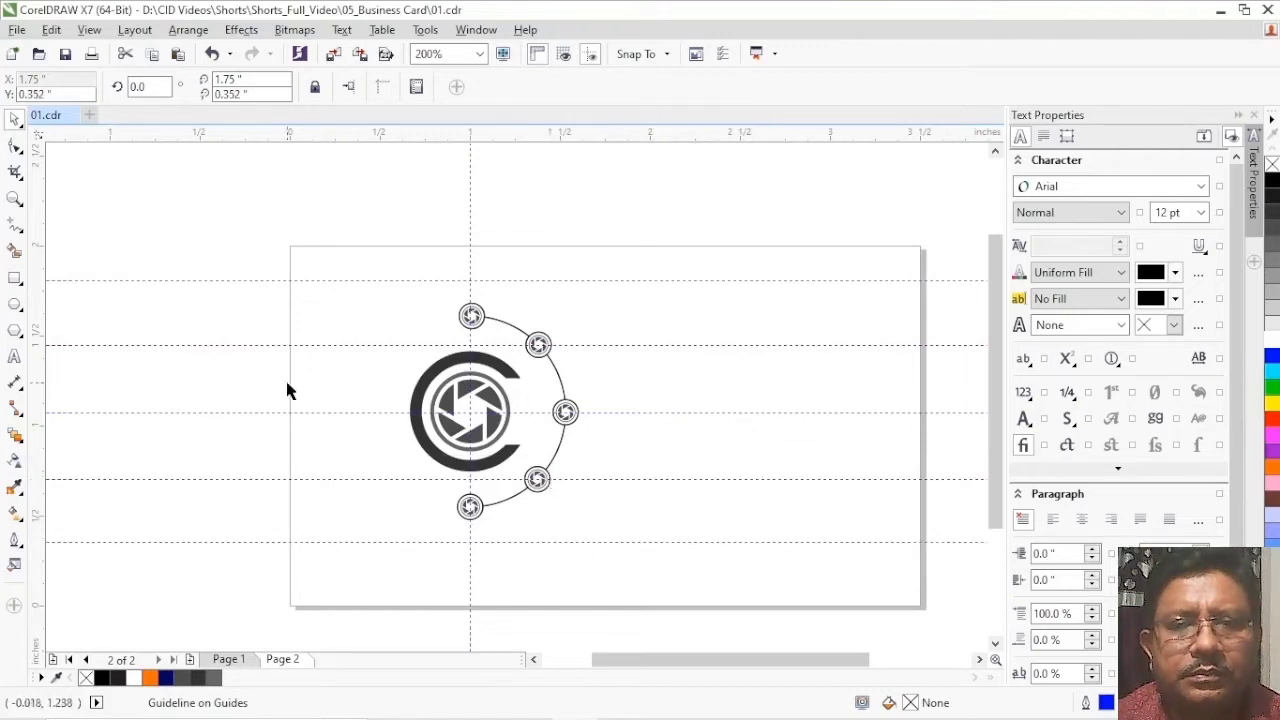
# - Place two vertical guidelines, one toward the card's right side and one at 1.279 inches beside the emblem's opening
pyautogui.moveTo(40, 332); pyautogui.dragTo(758, 458)
pyautogui.moveTo(40, 308); pyautogui.dragTo(521, 415)
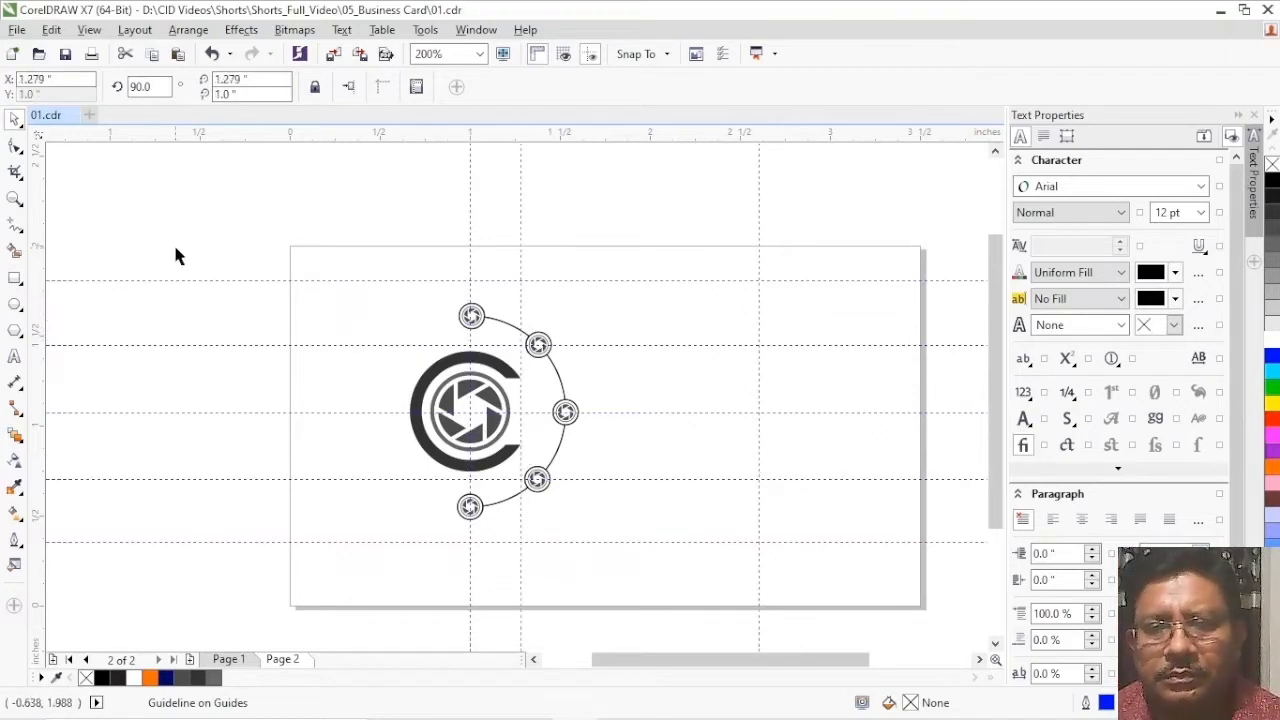
# - Draw a bent Pen line about 1.5 inches wide along the uppermost guideline, angling down toward the arc's topmost circle
pyautogui.click(15, 228)
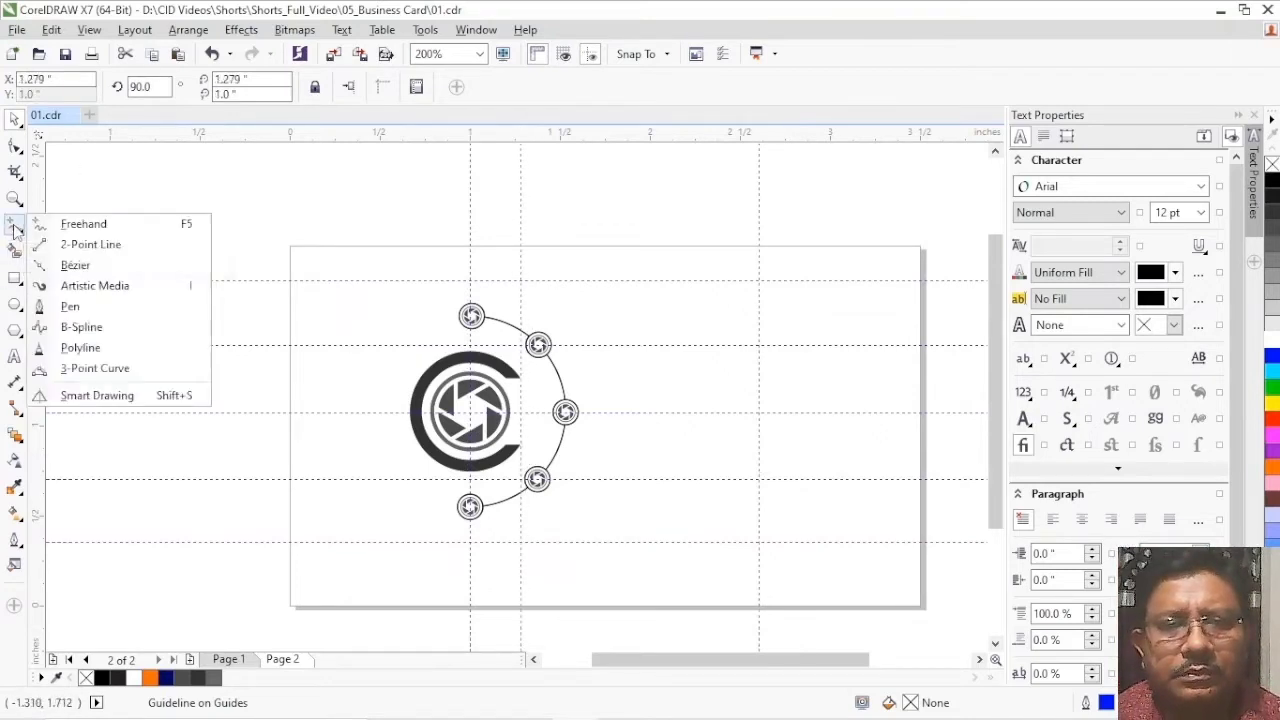
pyautogui.click(72, 305)
pyautogui.click(758, 281)
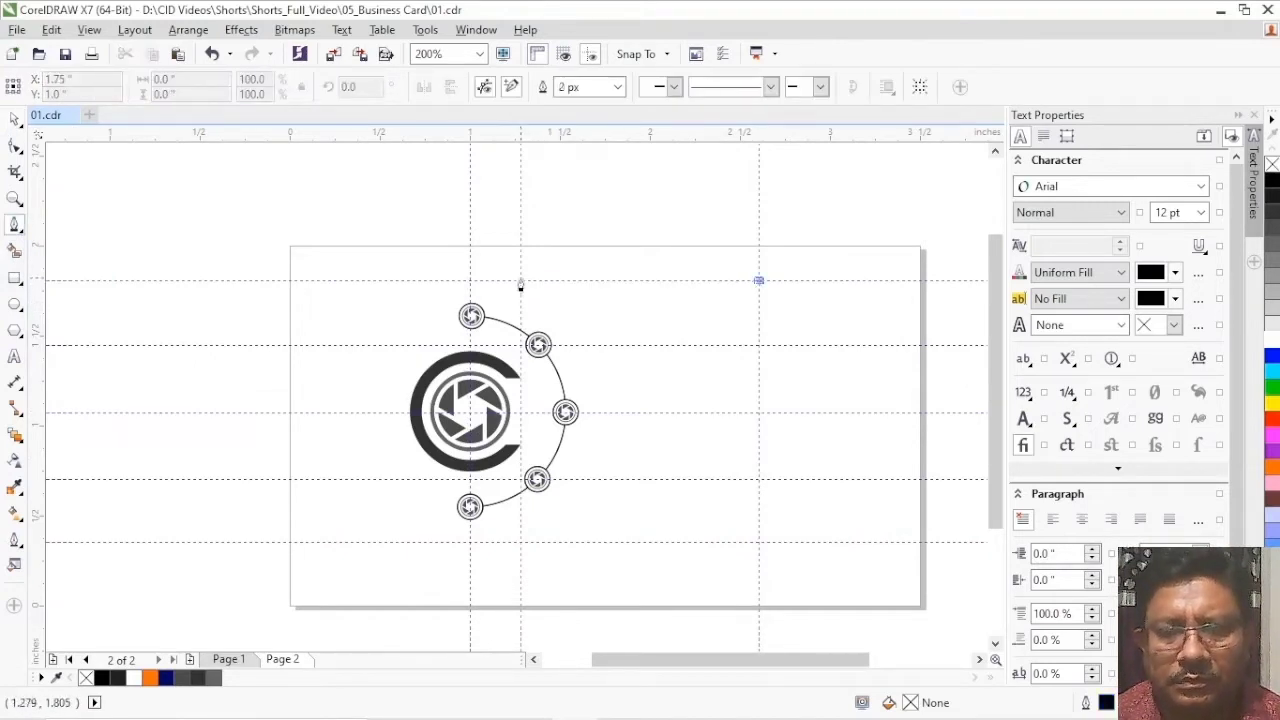
pyautogui.doubleClick(520, 283)
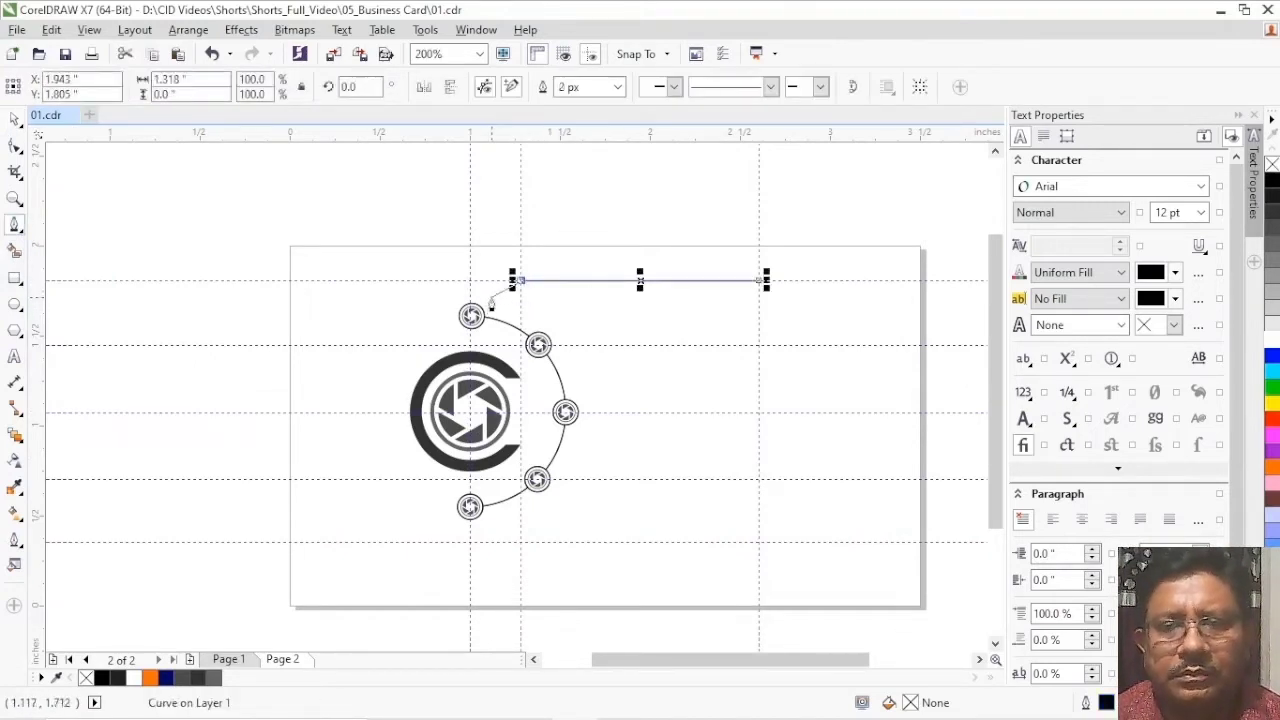
pyautogui.doubleClick(488, 301)
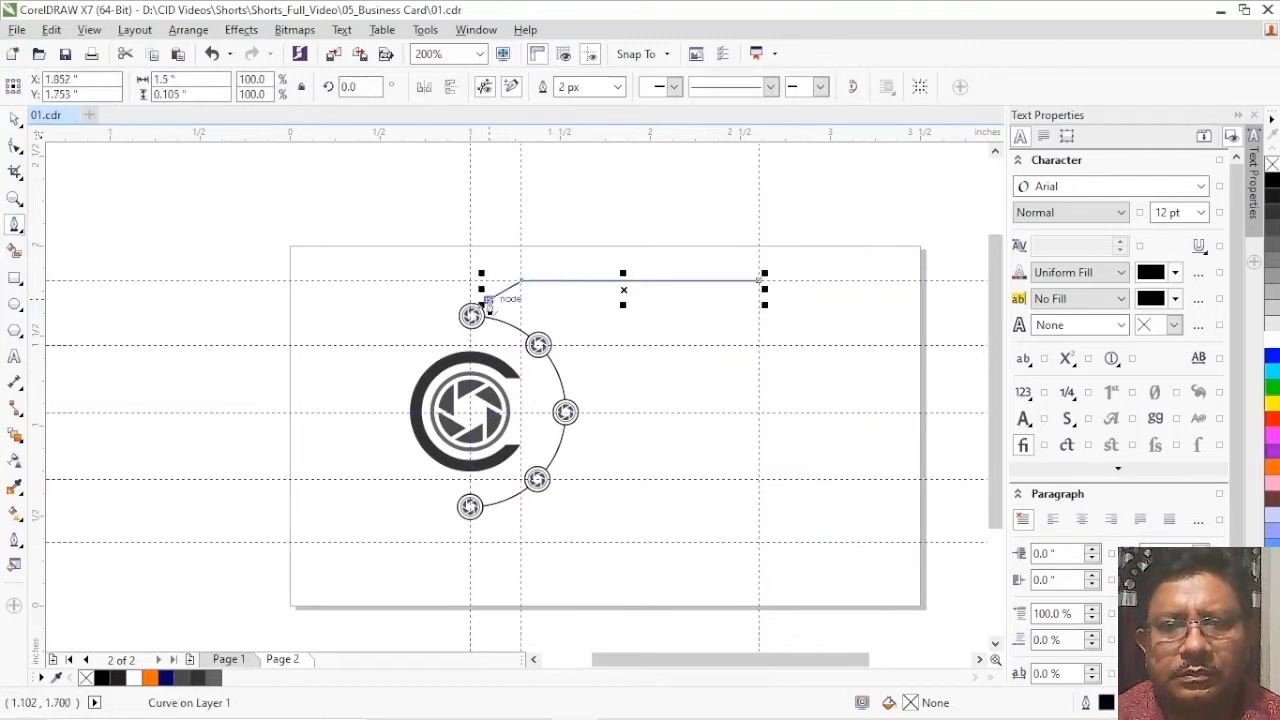
# - Draw straight Pen lines about 0.932 and 0.885 inches long on the guidelines through the second and third arc circles
pyautogui.click(758, 350)
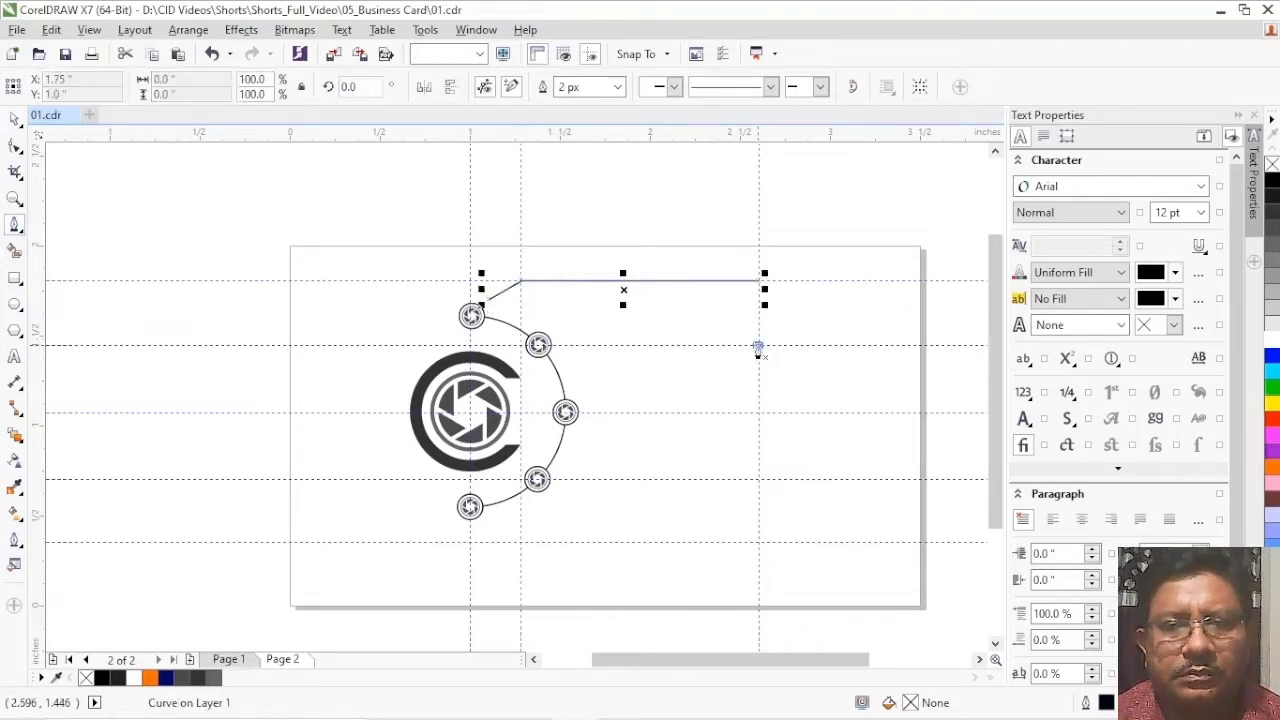
pyautogui.doubleClick(589, 349)
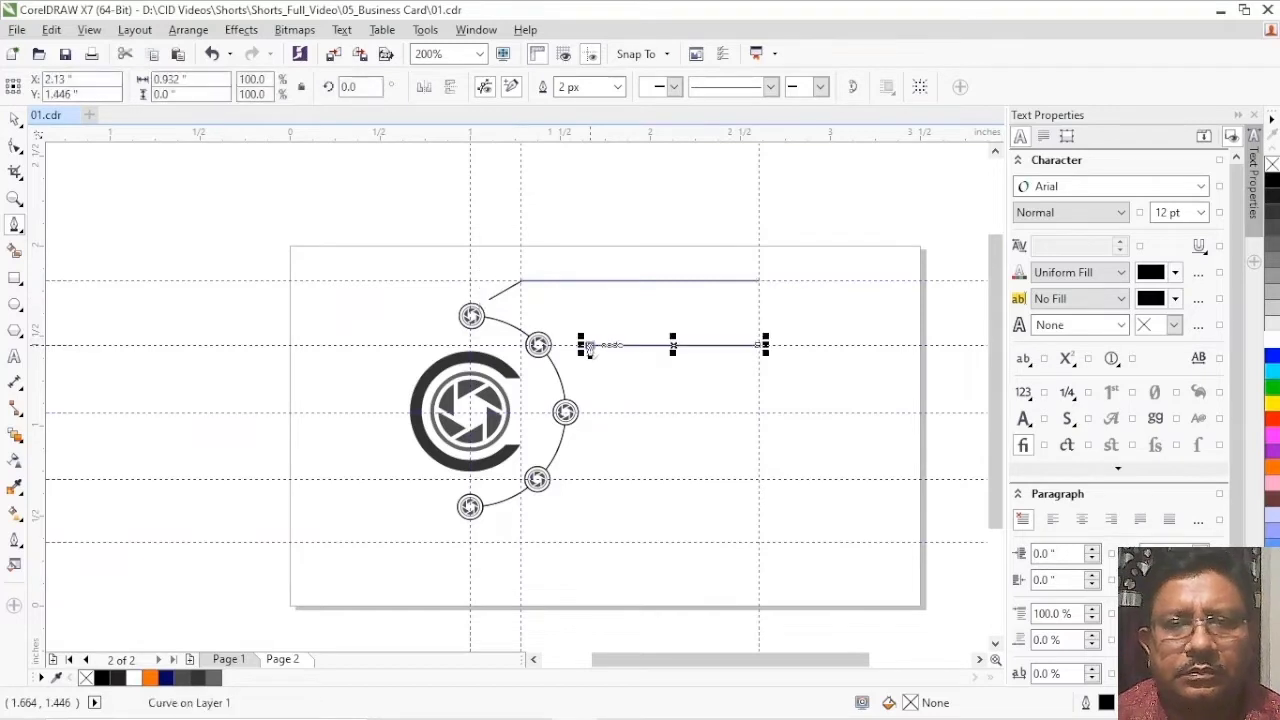
pyautogui.click(758, 412)
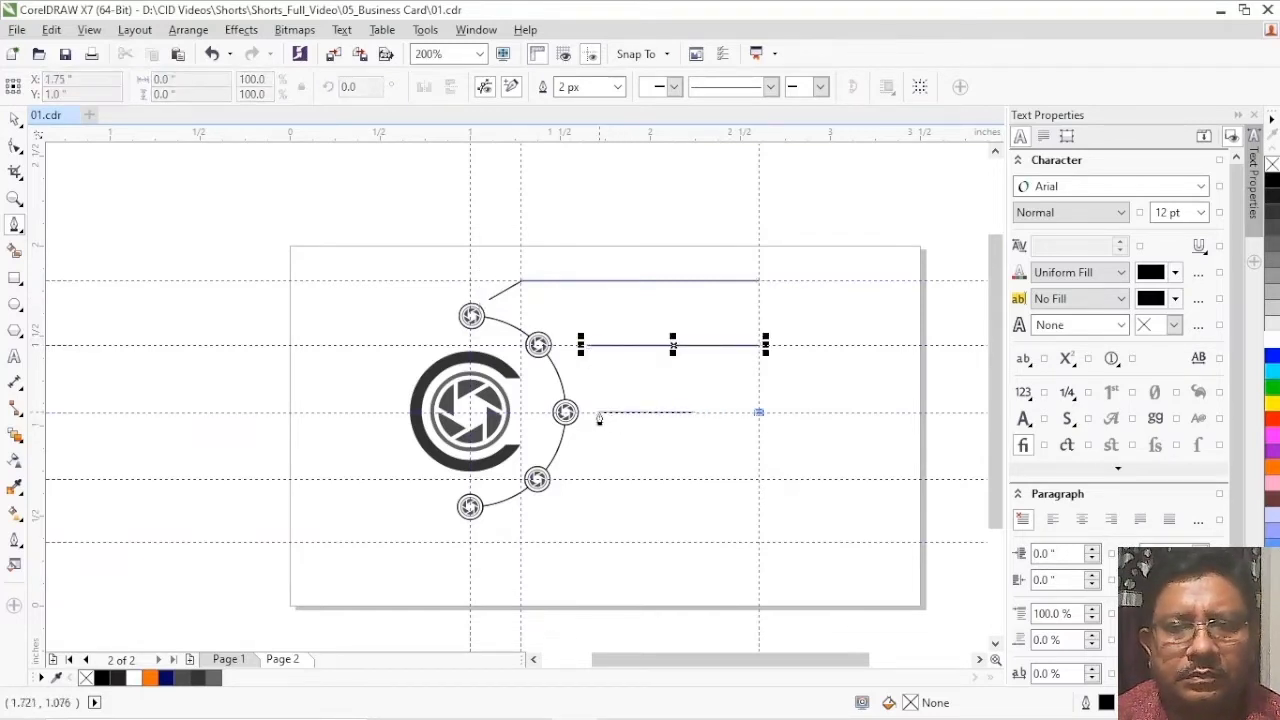
pyautogui.doubleClick(597, 418)
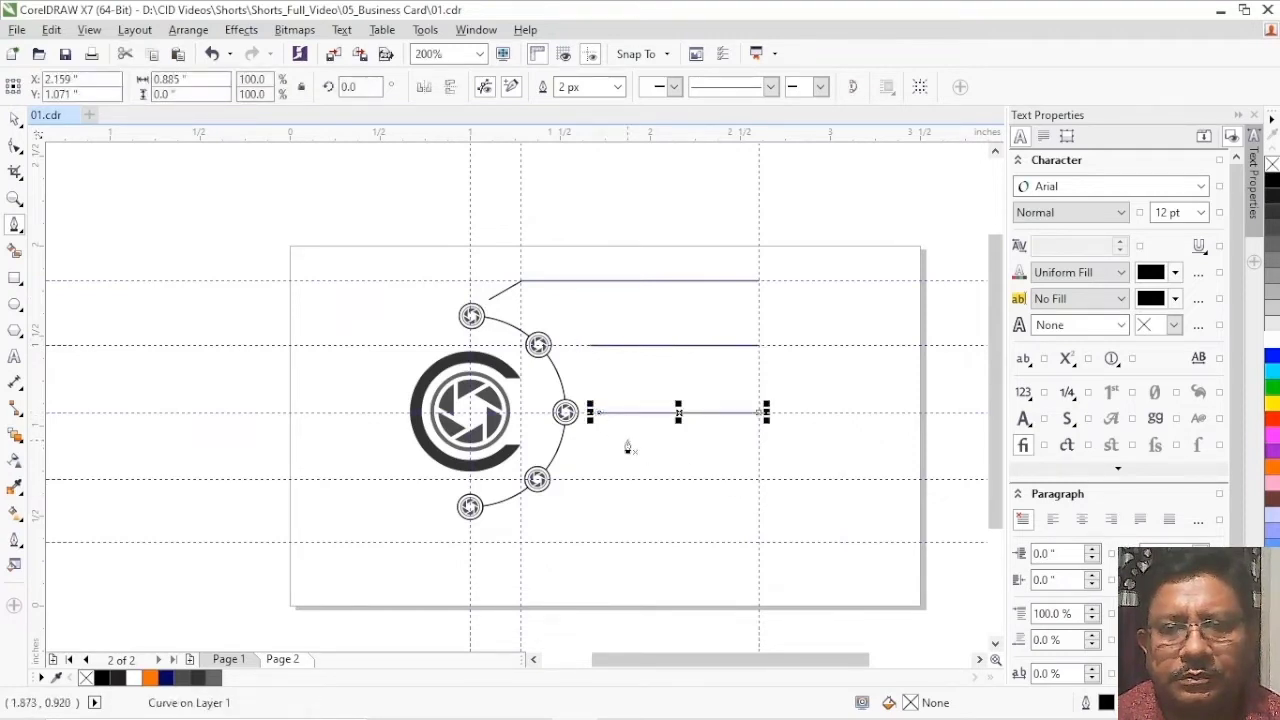
# - Add a small solid arrowhead to the bent line's end facing the arc, and hide the guidelines
pyautogui.click(15, 119)
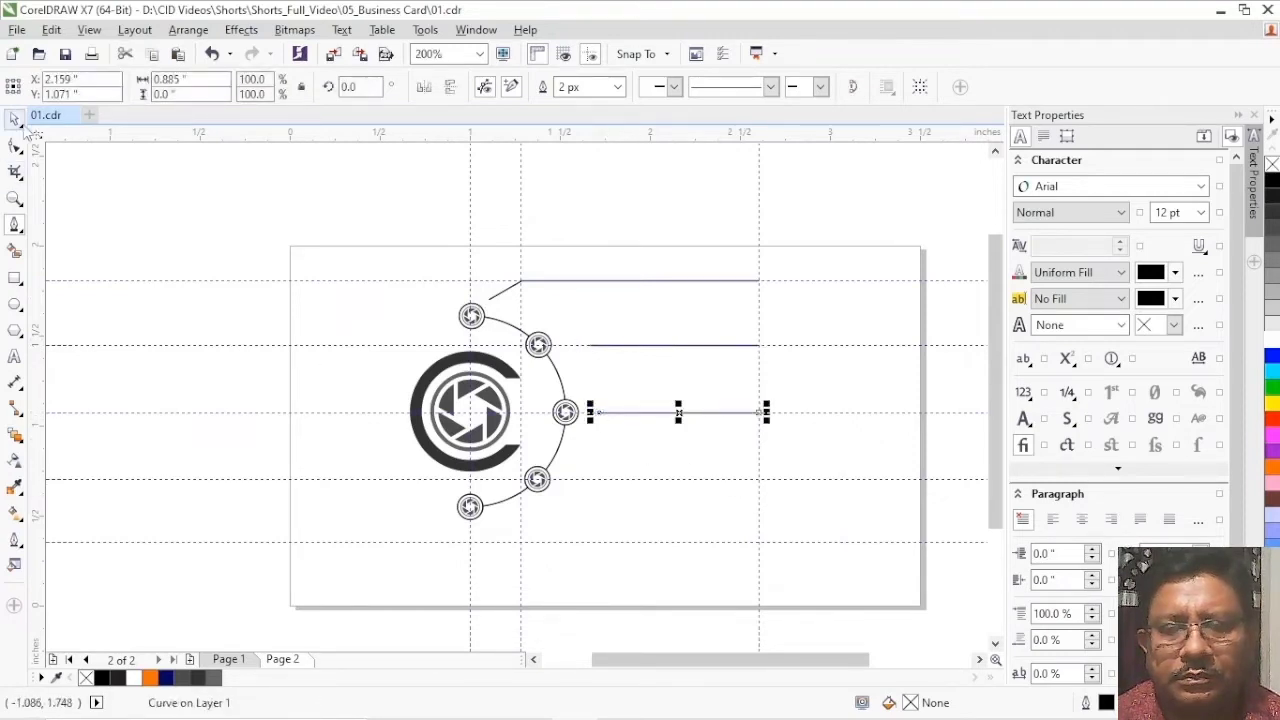
pyautogui.click(499, 297)
pyautogui.click(794, 88)
pyautogui.scroll(-2, 850, 160)
pyautogui.click(782, 222)
pyautogui.click(786, 352)
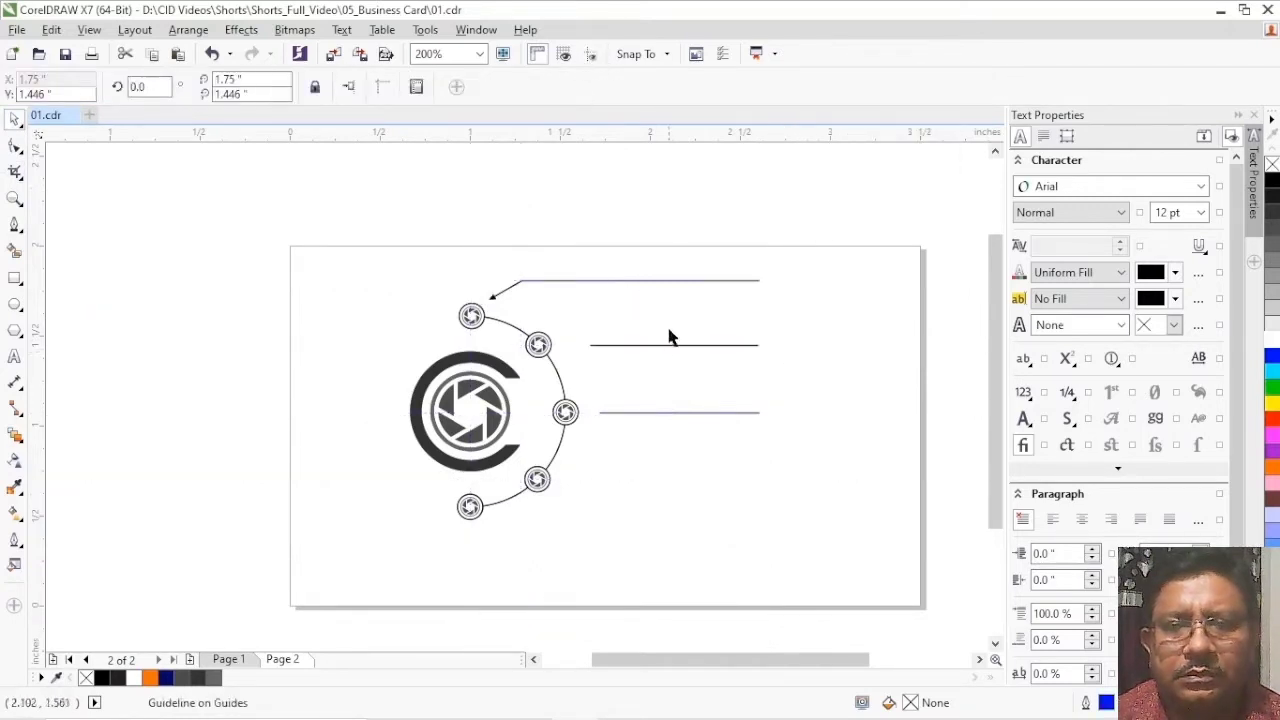
# - Add the same small solid arrowhead to the arc-facing ends of the two straight lines
pyautogui.click(671, 345)
pyautogui.click(794, 87)
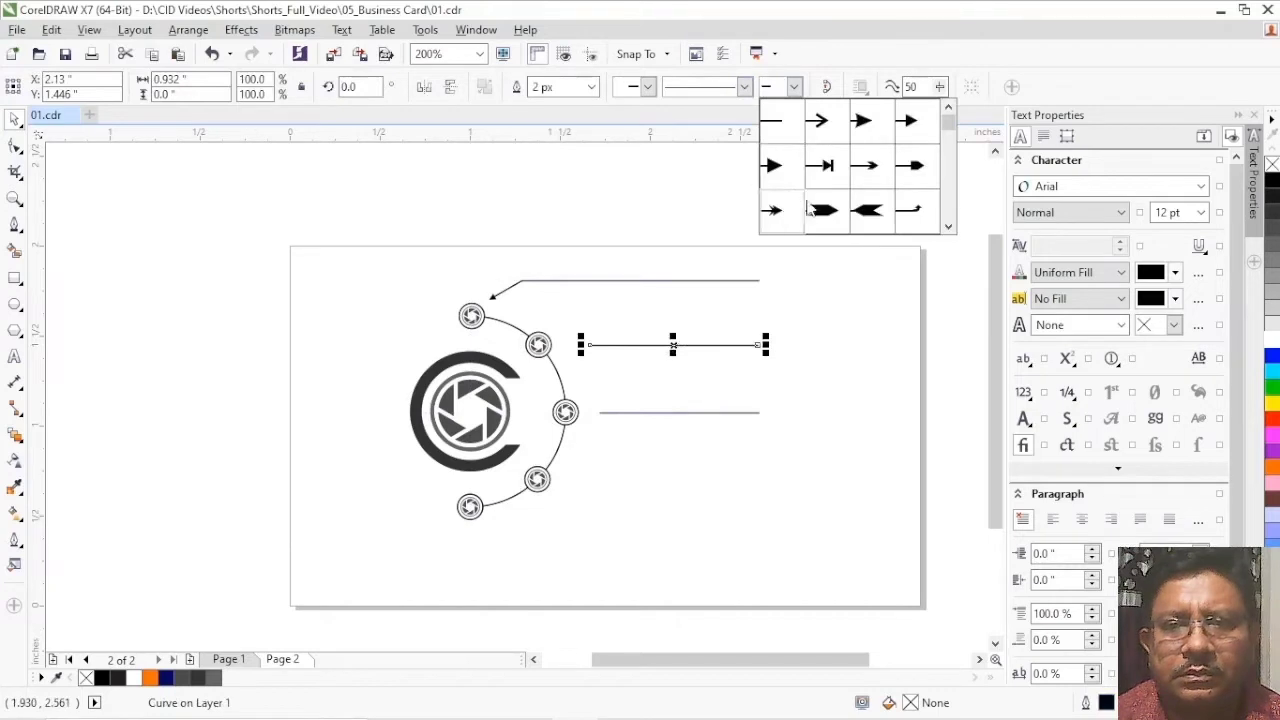
pyautogui.scroll(-2, 900, 165)
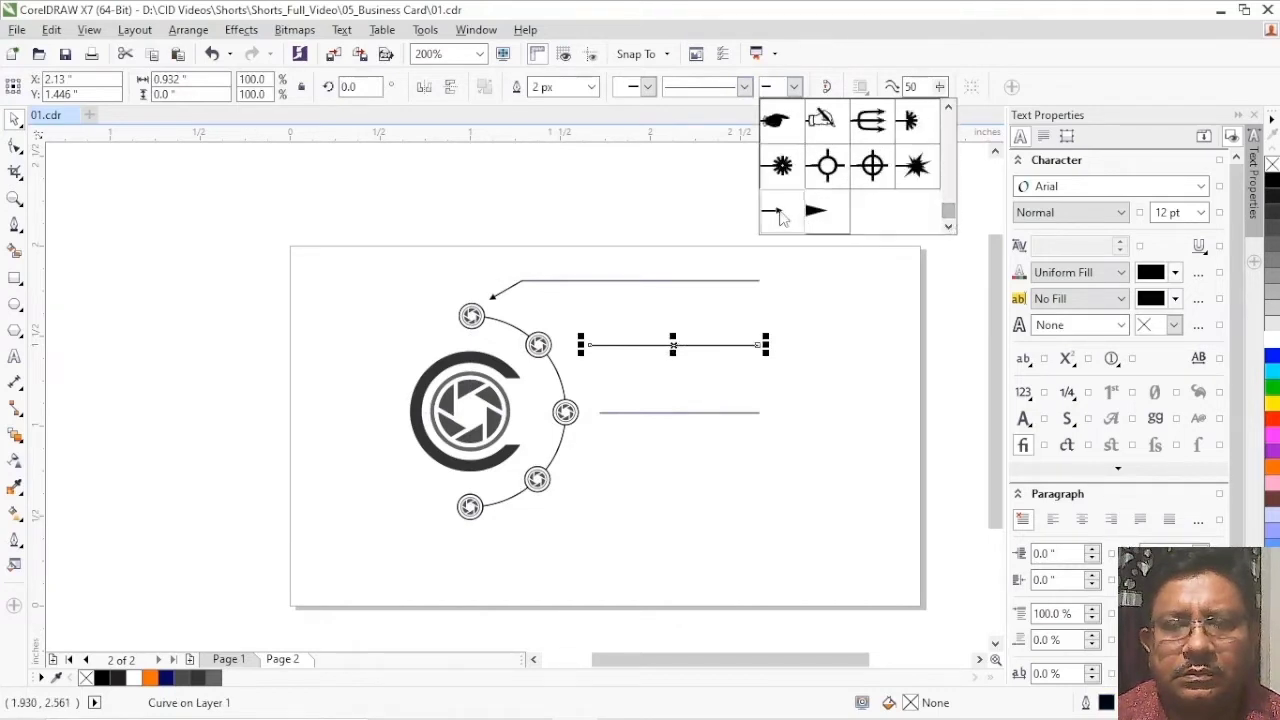
pyautogui.click(782, 222)
pyautogui.click(672, 414)
pyautogui.click(794, 87)
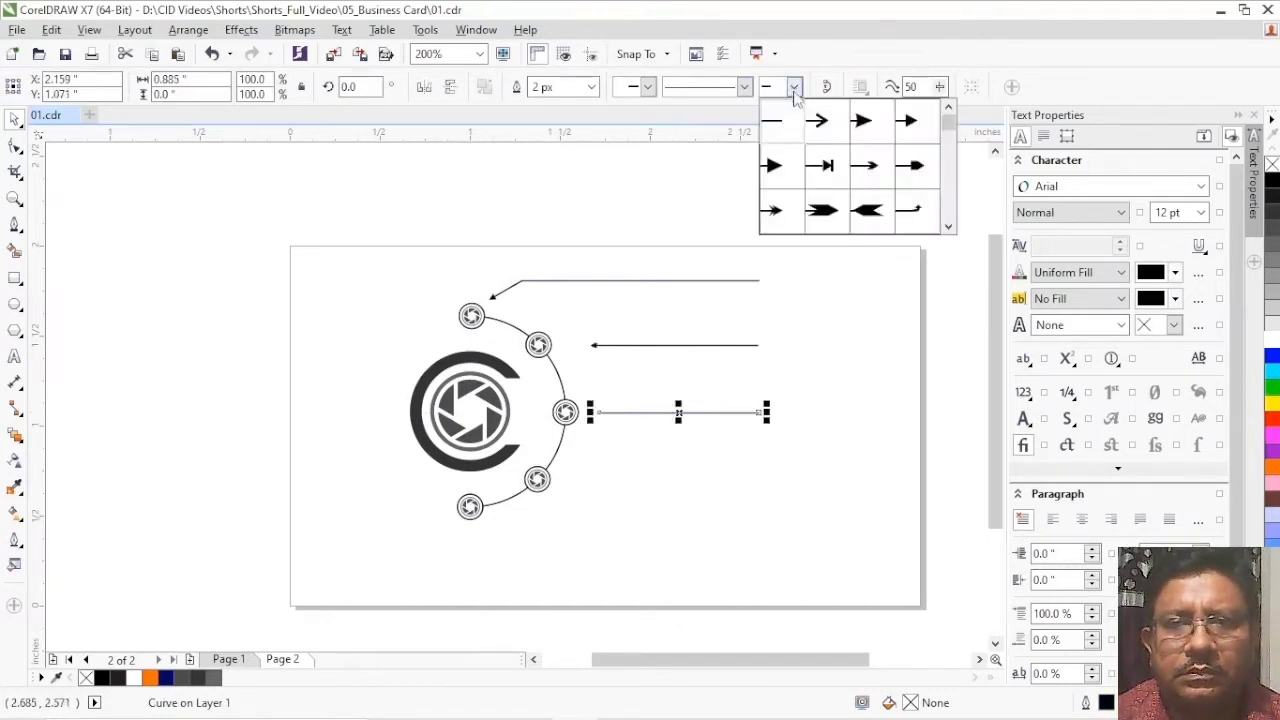
pyautogui.moveTo(948, 125); pyautogui.dragTo(948, 198)
pyautogui.scroll(-2, 900, 165)
pyautogui.click(782, 122)
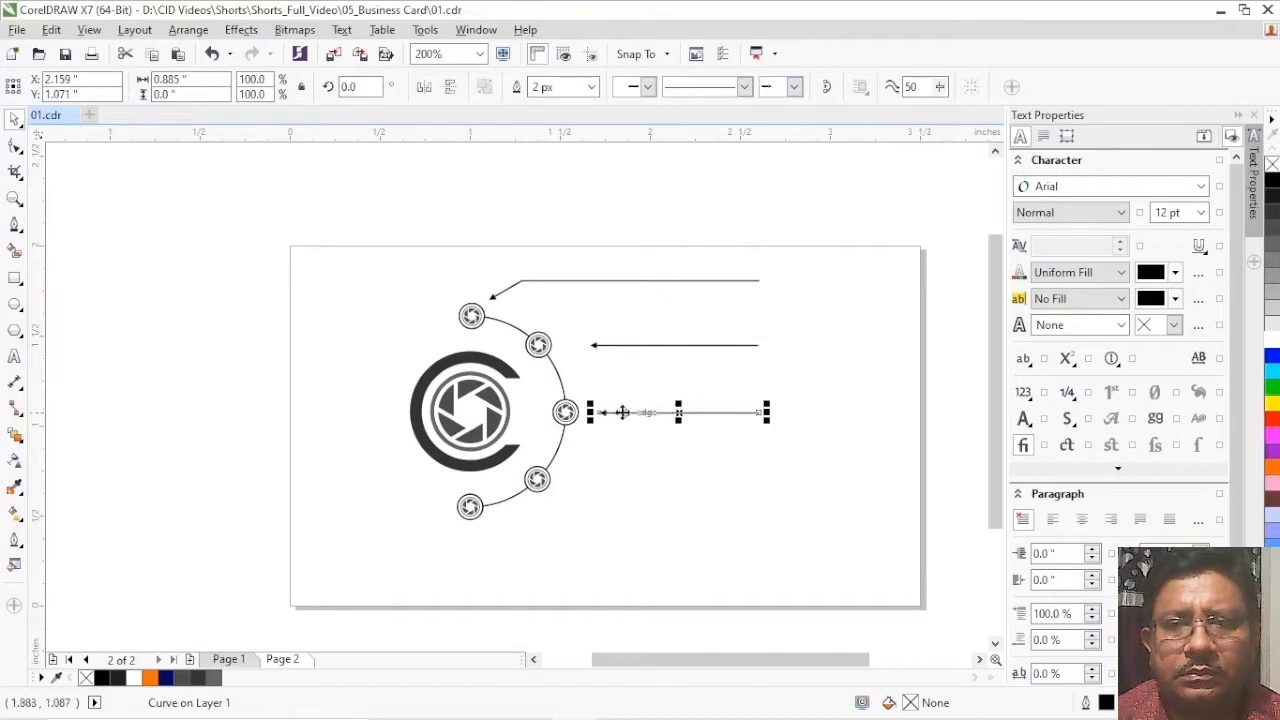
# - Copy the upper straight arrow onto the fourth circle's guideline and the bent arrow onto the lowest guideline
pyautogui.moveTo(571, 314); pyautogui.dragTo(774, 372)
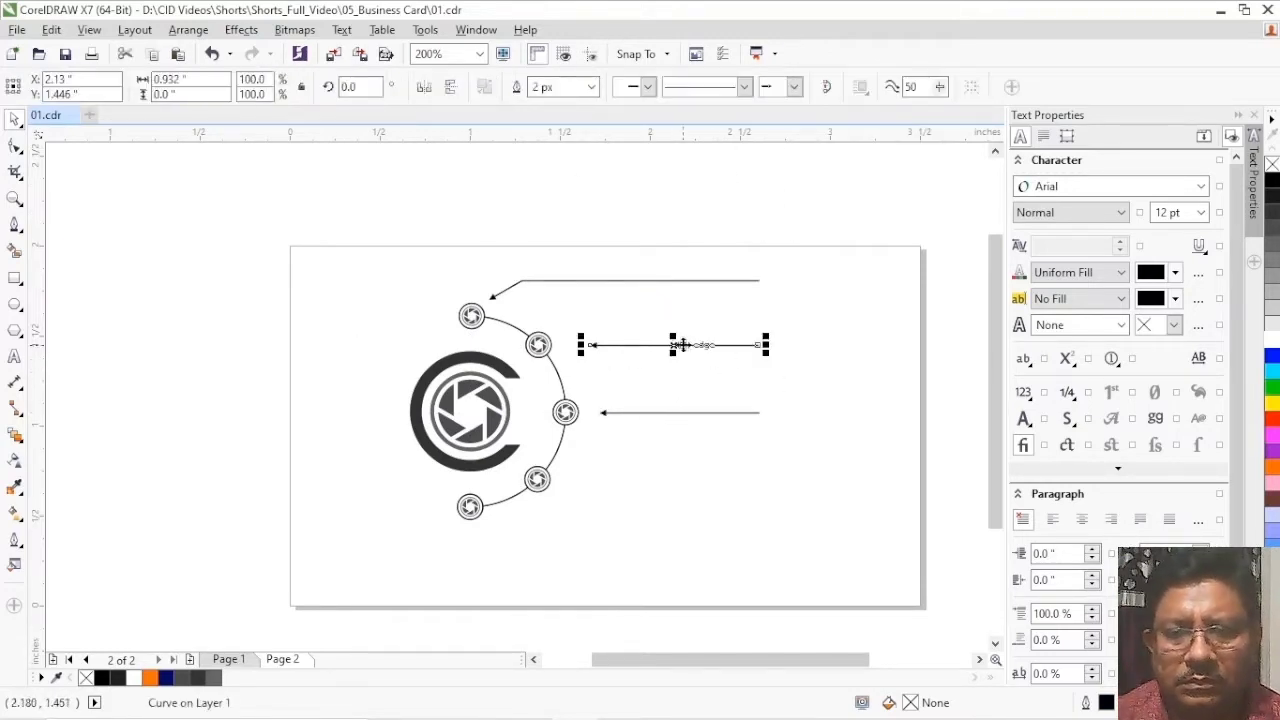
pyautogui.click(590, 53)
pyautogui.moveTo(669, 336); pyautogui.dragTo(678, 486)
pyautogui.click(591, 54)
pyautogui.click(604, 283)
pyautogui.click(591, 54)
pyautogui.moveTo(623, 281); pyautogui.dragTo(645, 552)
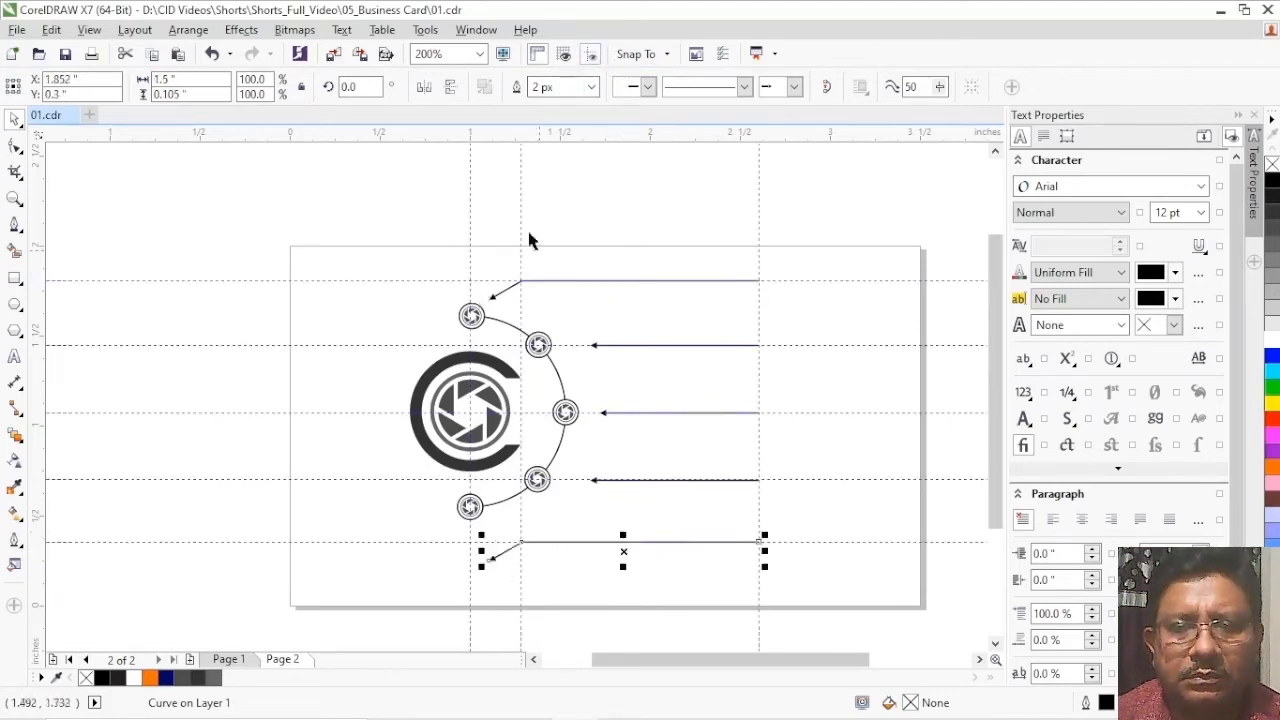
# - Mirror the lower bent arrow vertically and raise it 0.1 inches onto the lowest guideline, and hide the guidelines
pyautogui.click(451, 88)
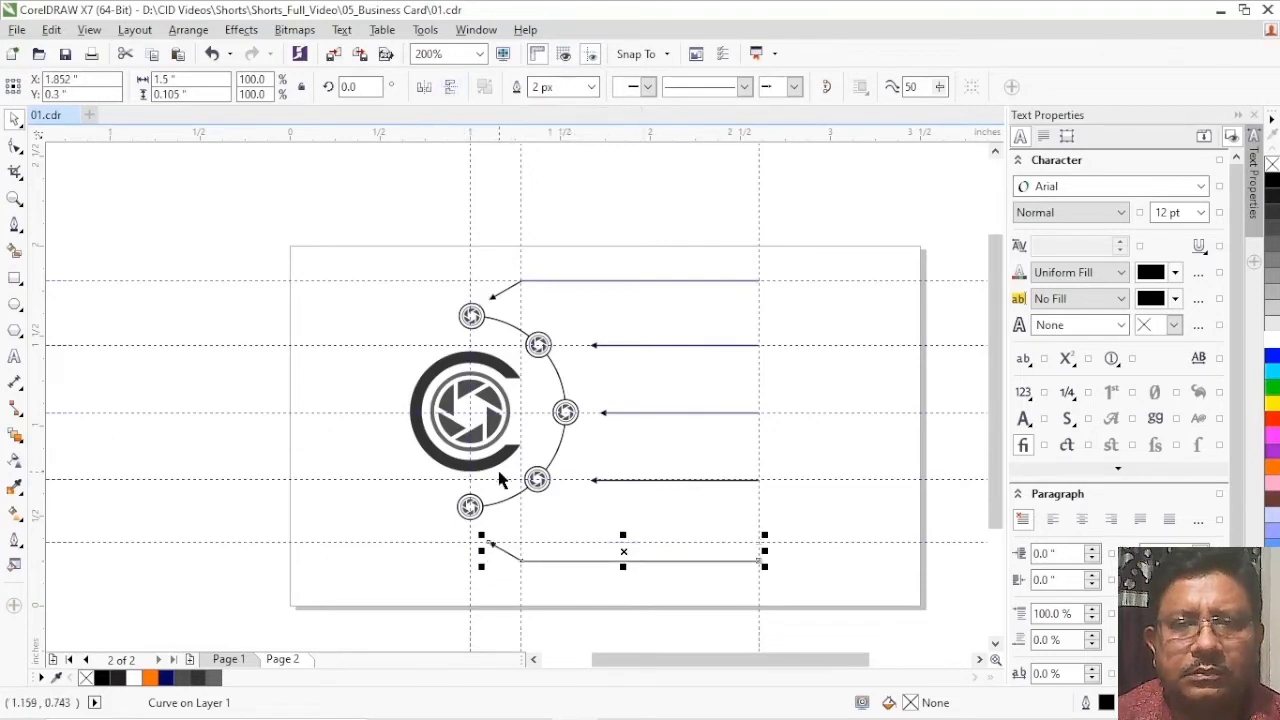
pyautogui.press('Up')
pyautogui.press('Up')
pyautogui.press('Up')
pyautogui.press('Up')
pyautogui.press('Up')
pyautogui.press('Up')
pyautogui.press('Up')
pyautogui.press('Up')
pyautogui.press('Up')
pyautogui.press('Up')
pyautogui.press('Up')
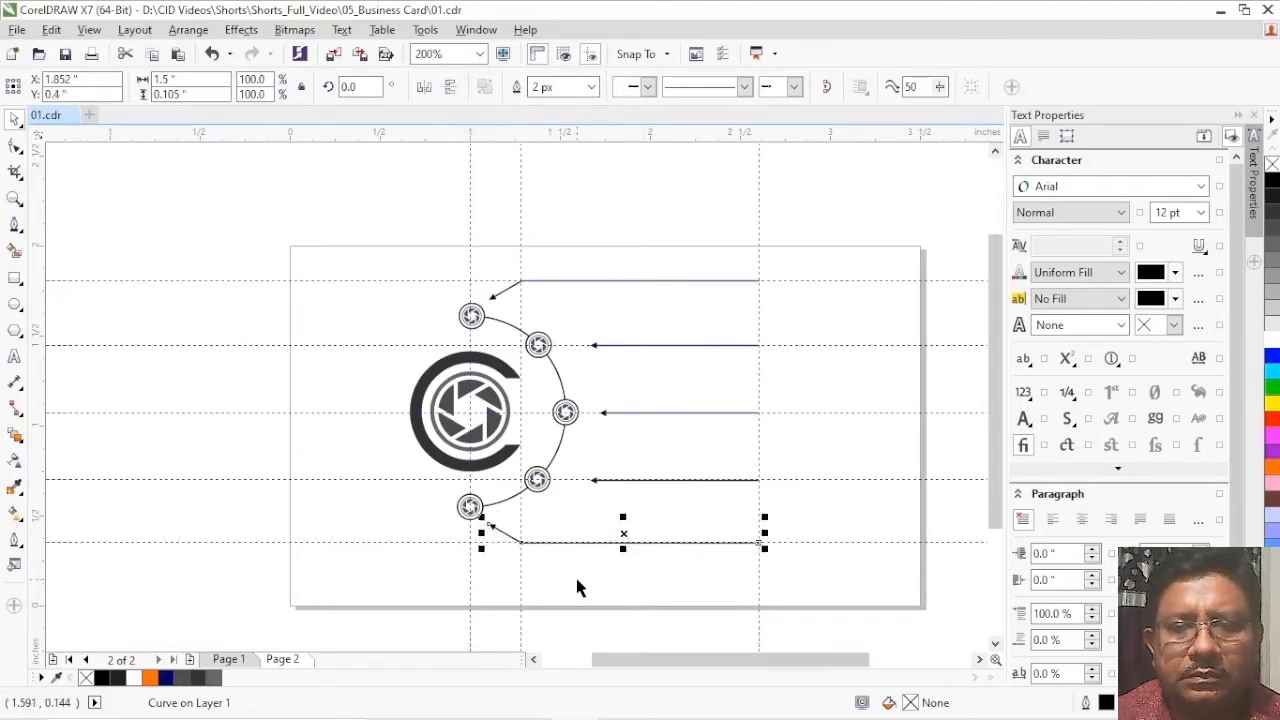
pyautogui.press('Down')
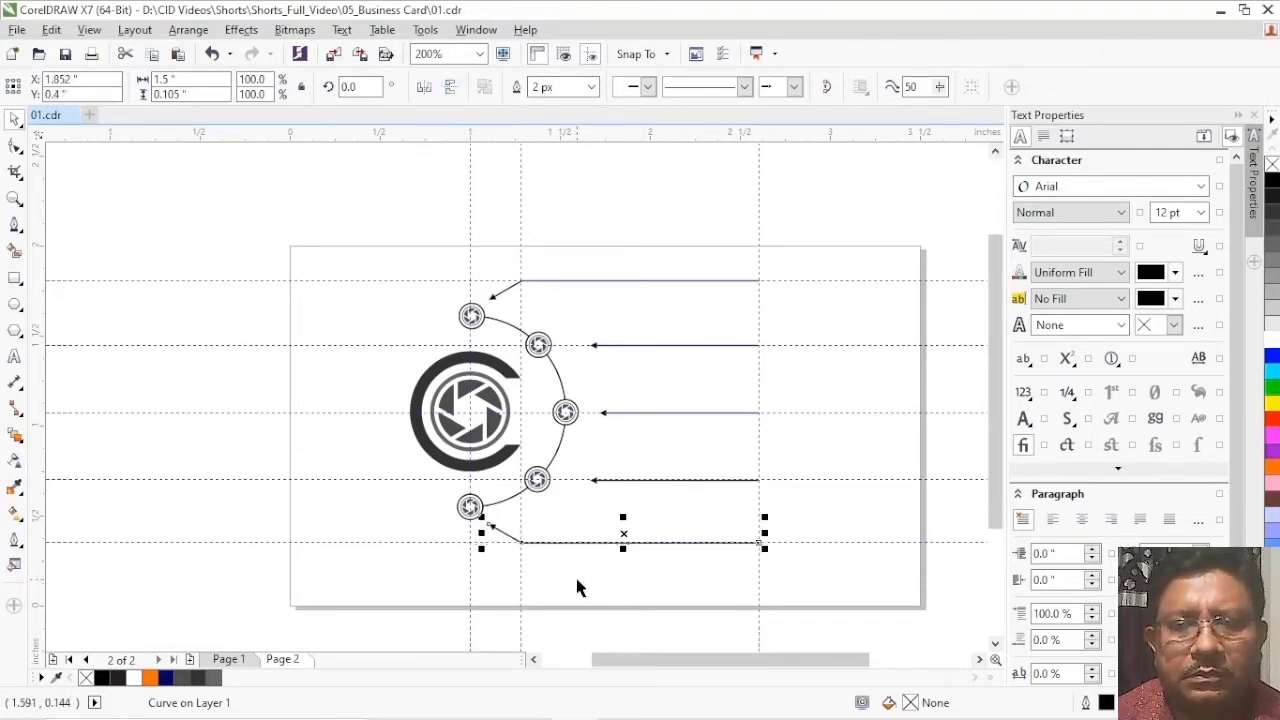
pyautogui.click(466, 171)
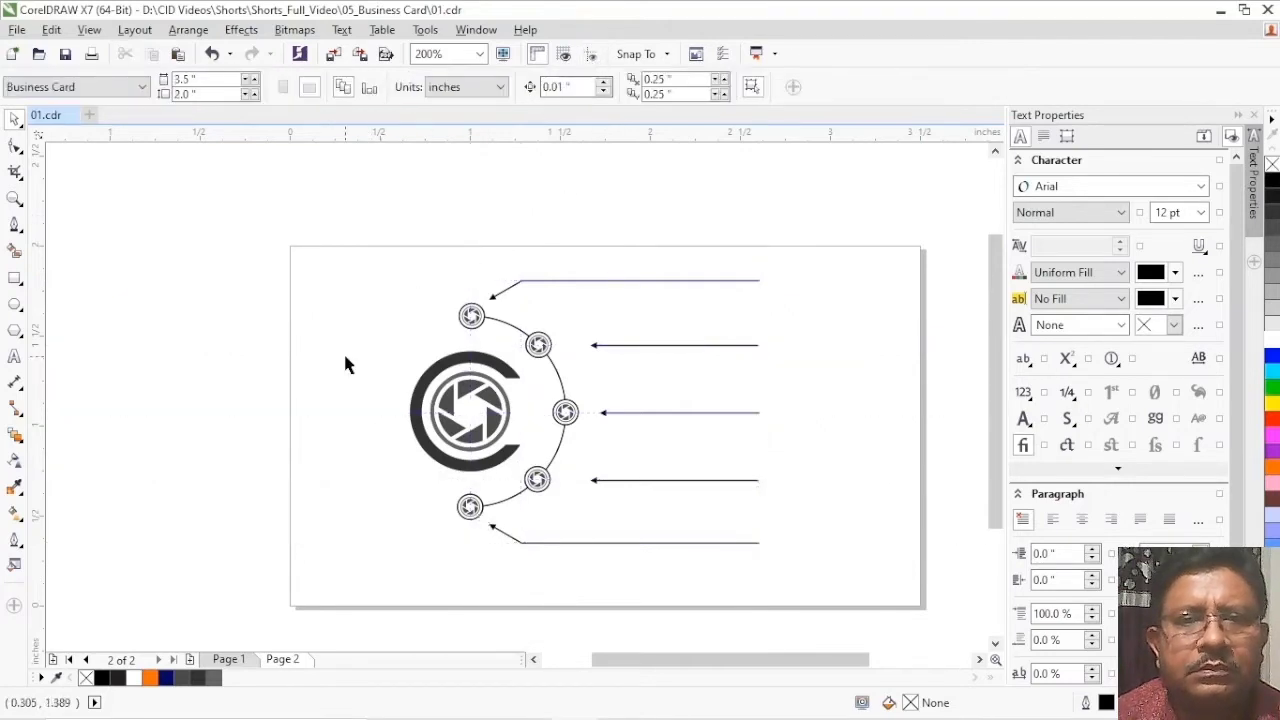
# - Shift the whole design, including emblem, arc, circles and arrows, 0.34 inches to the left on the card
pyautogui.moveTo(335, 195); pyautogui.dragTo(811, 589)
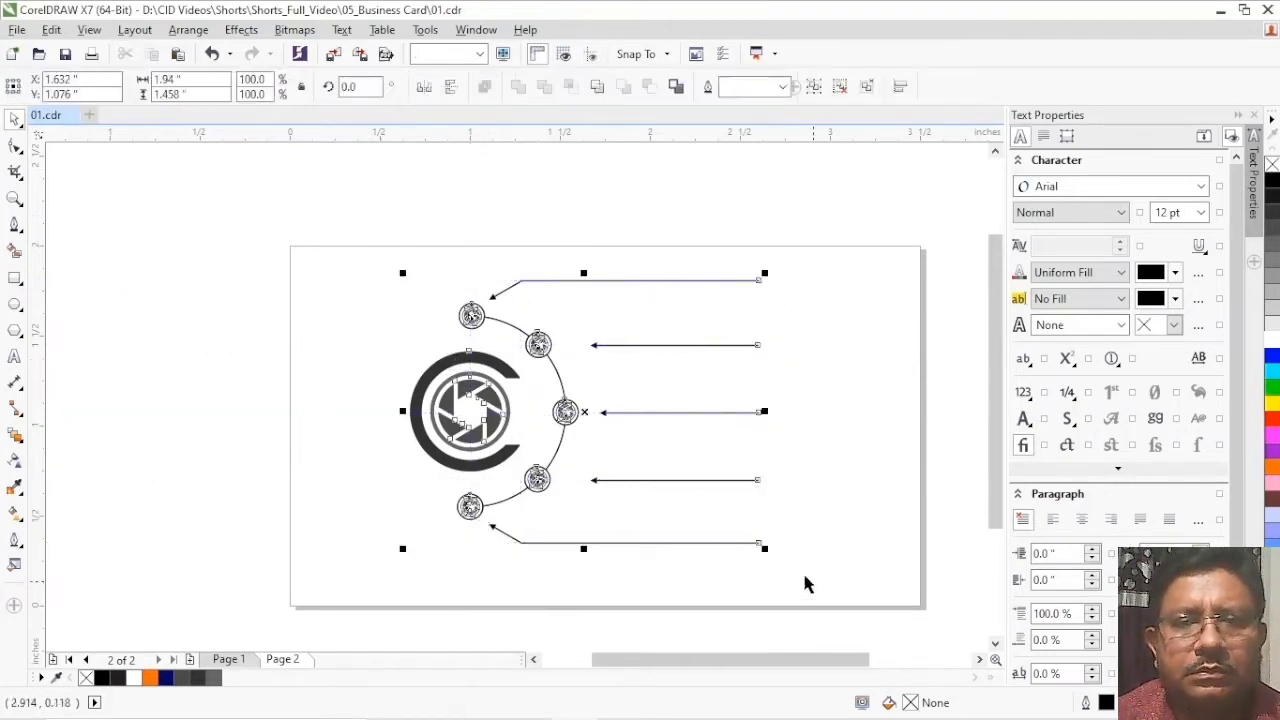
pyautogui.press('Left')
pyautogui.press('Left')
pyautogui.press('Left')
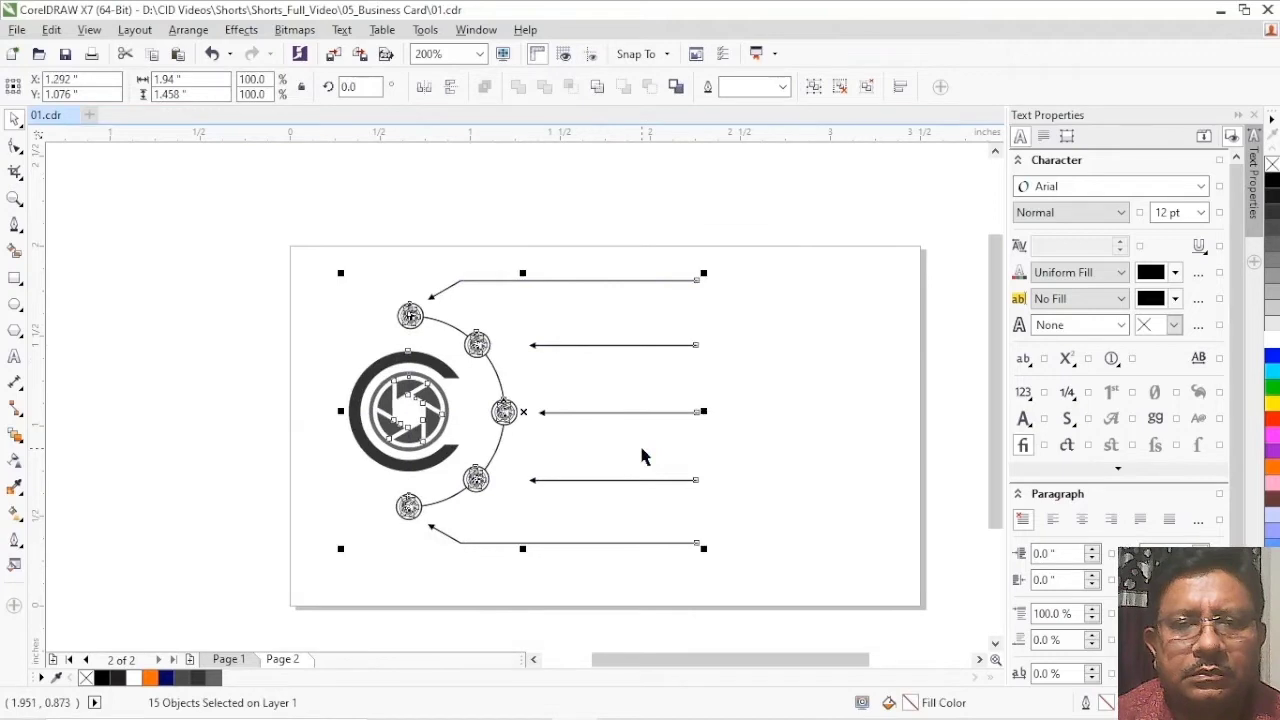
pyautogui.press('Left')
pyautogui.press('Left')
pyautogui.press('Left')
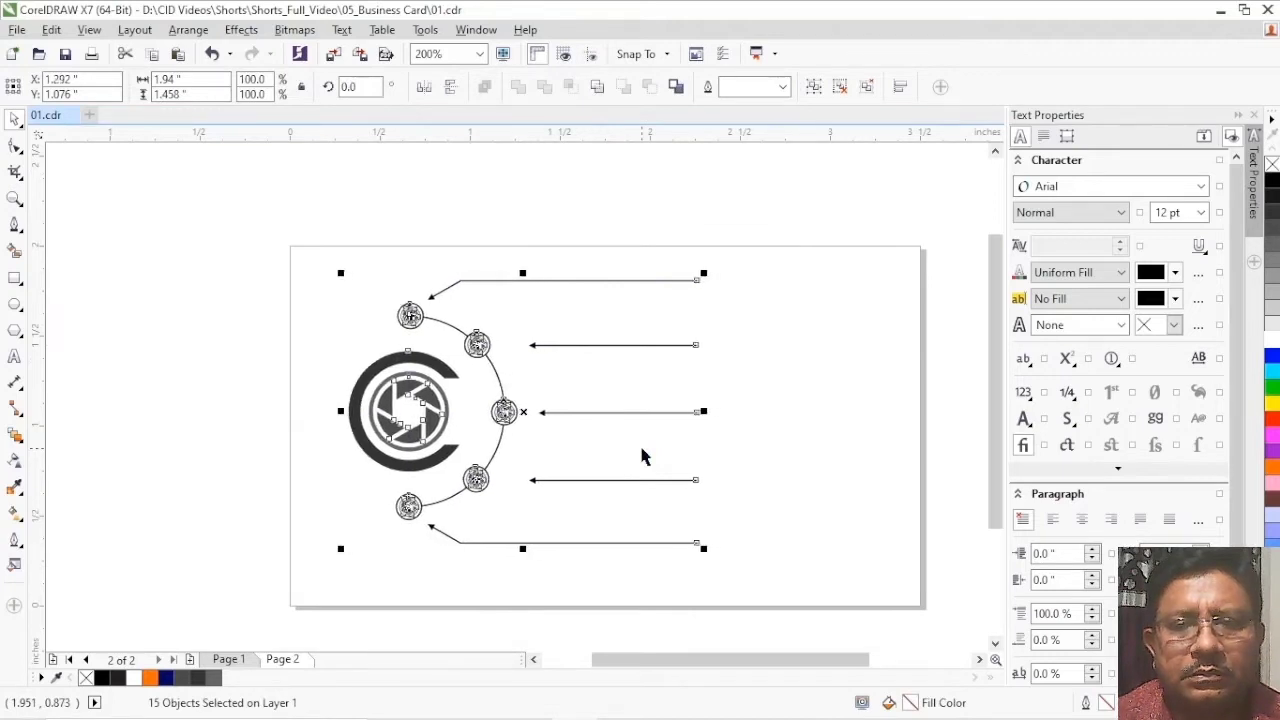
pyautogui.click(189, 283)
# - Enlarge the lens emblem proportionally from its center to about 0.648 by 0.706 inches
pyautogui.click(383, 395)
pyautogui.moveTo(245, 331); pyautogui.dragTo(472, 500)
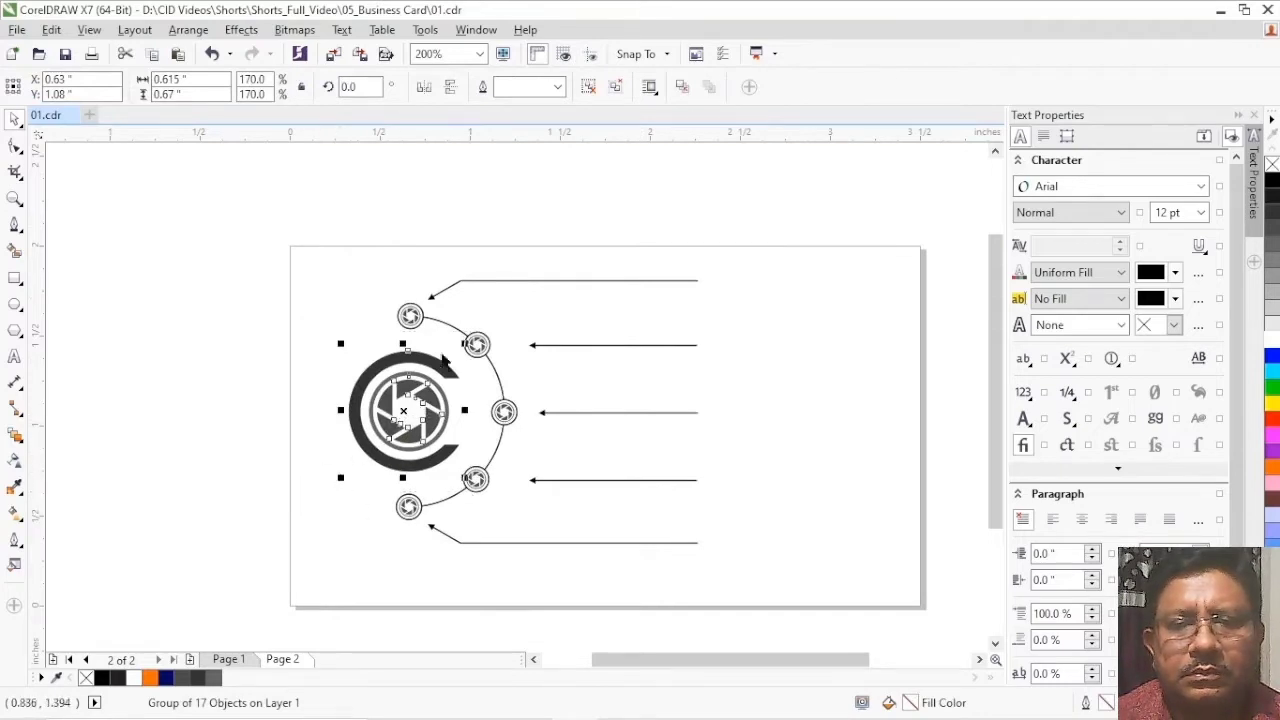
pyautogui.moveTo(464, 344)
pyautogui.mouseDown()
pyautogui.moveTo(488, 336)
pyautogui.moveTo(478, 346)
pyautogui.mouseUp()
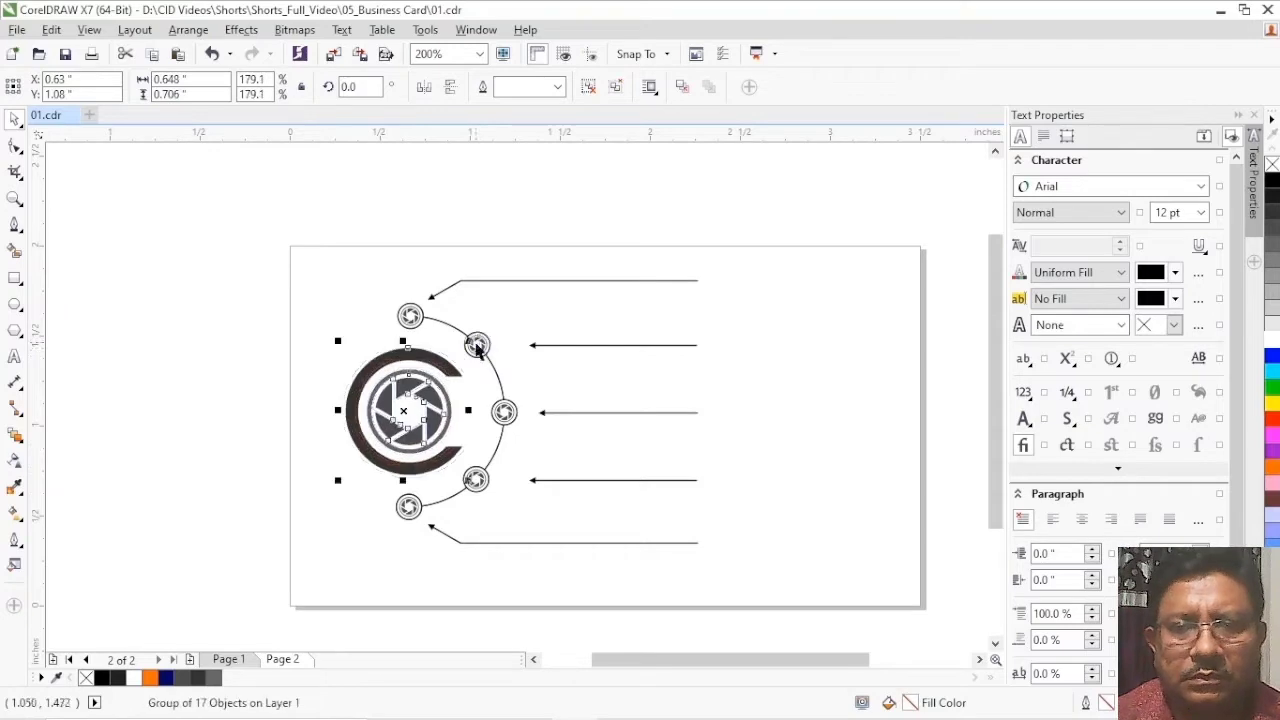
pyautogui.click(115, 366)
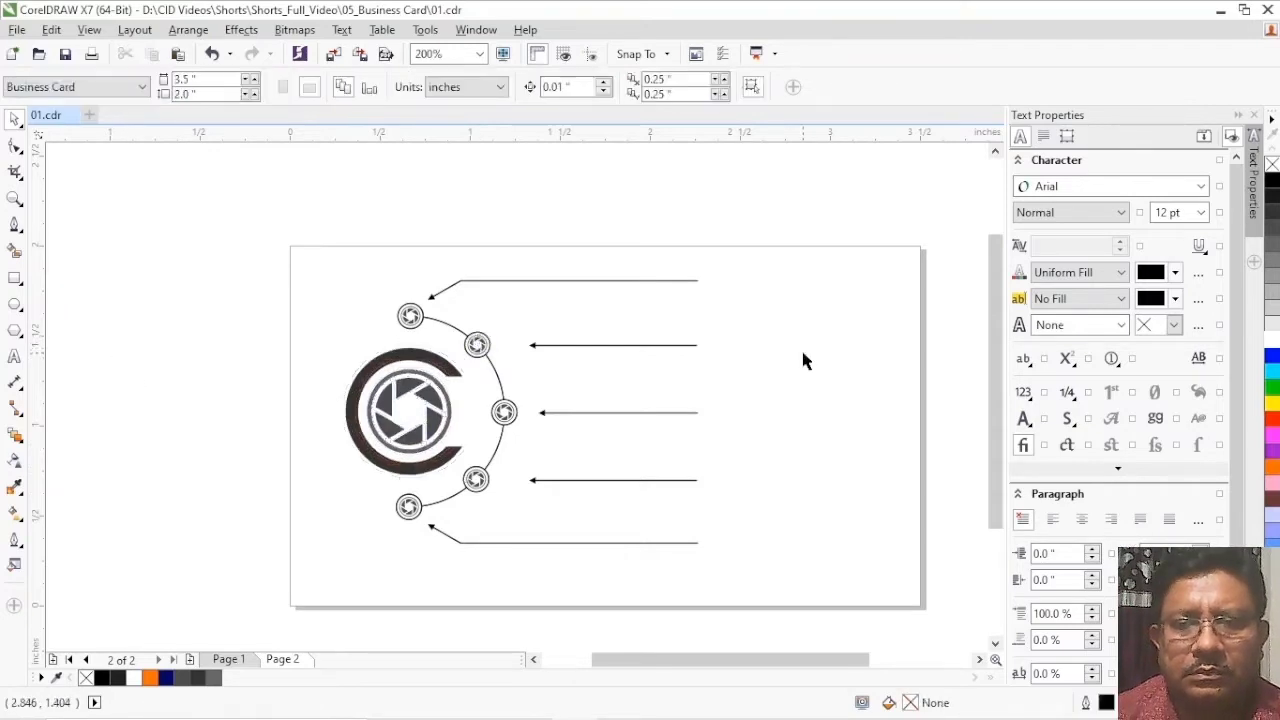
# - Give the upper bent arrow a dashed outline style
pyautogui.click(563, 281)
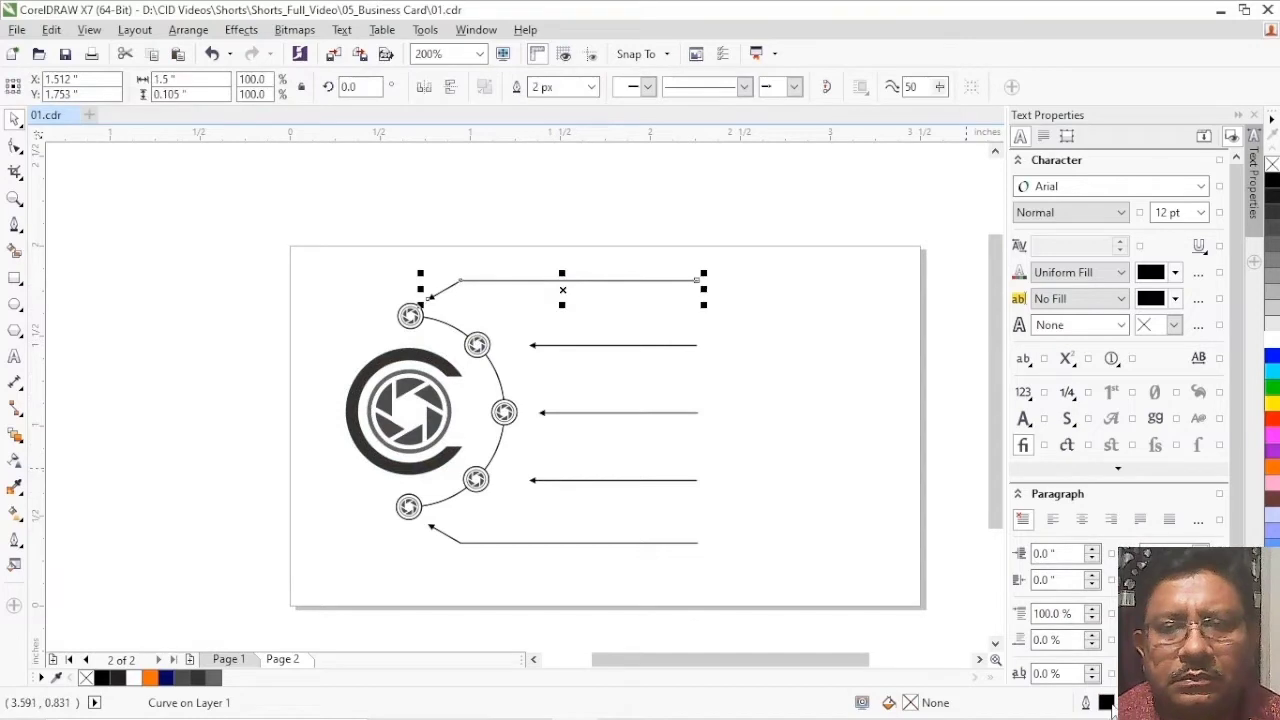
pyautogui.doubleClick(1107, 704)
pyautogui.click(603, 303)
pyautogui.click(538, 466)
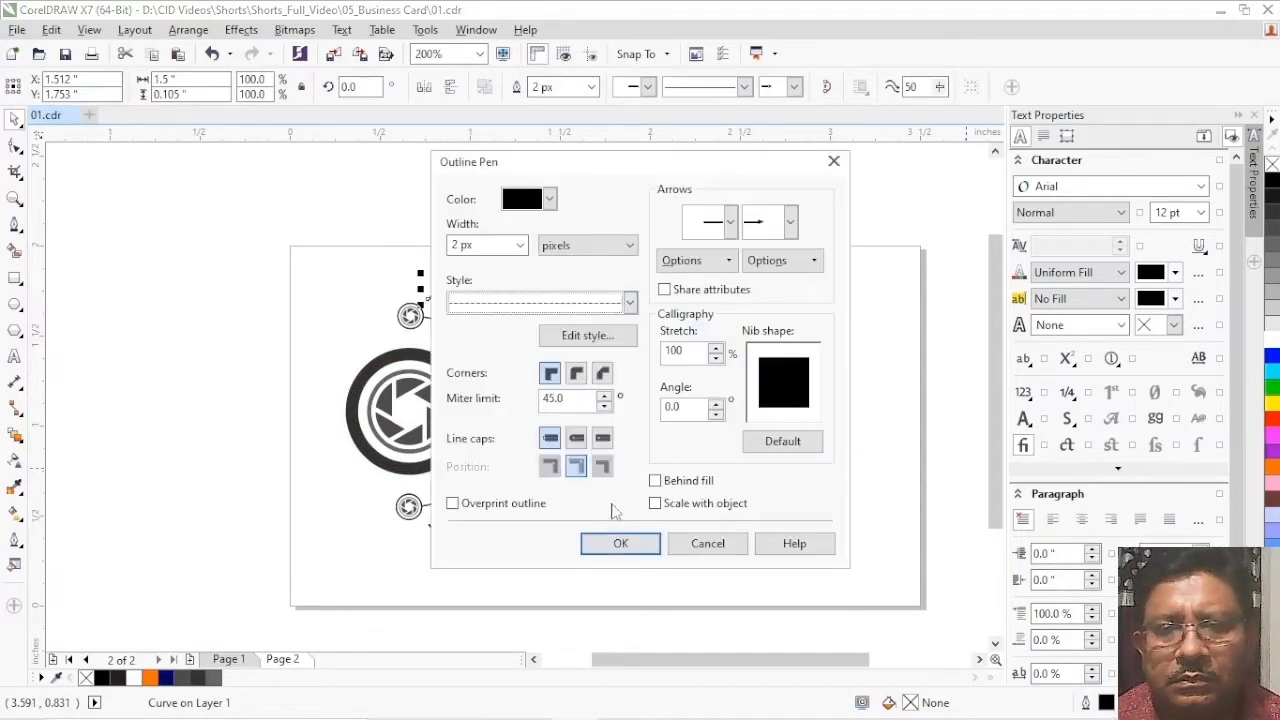
pyautogui.click(638, 549)
# - Apply the same dashed outline style to the other four arrows together
pyautogui.click(620, 347)
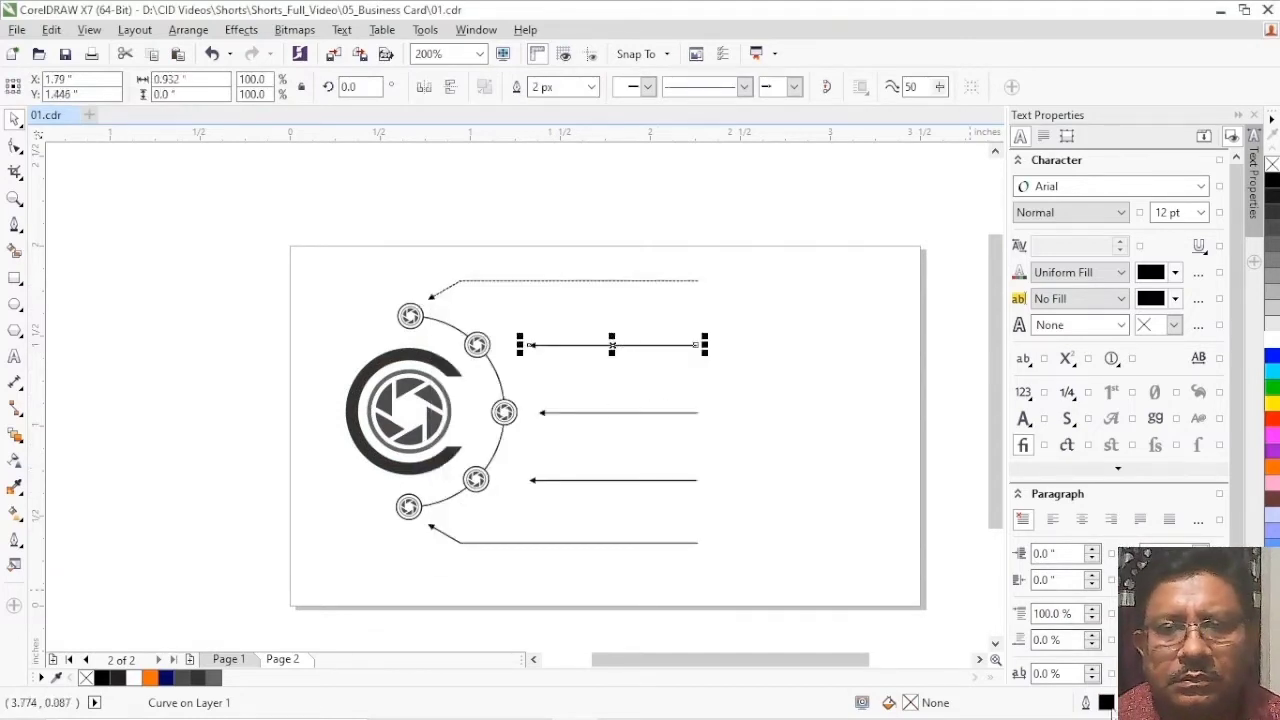
pyautogui.keyDown('shift'); pyautogui.click(590, 414); pyautogui.keyUp('shift')
pyautogui.keyDown('shift'); pyautogui.click(603, 482); pyautogui.keyUp('shift')
pyautogui.keyDown('shift'); pyautogui.click(598, 545); pyautogui.keyUp('shift')
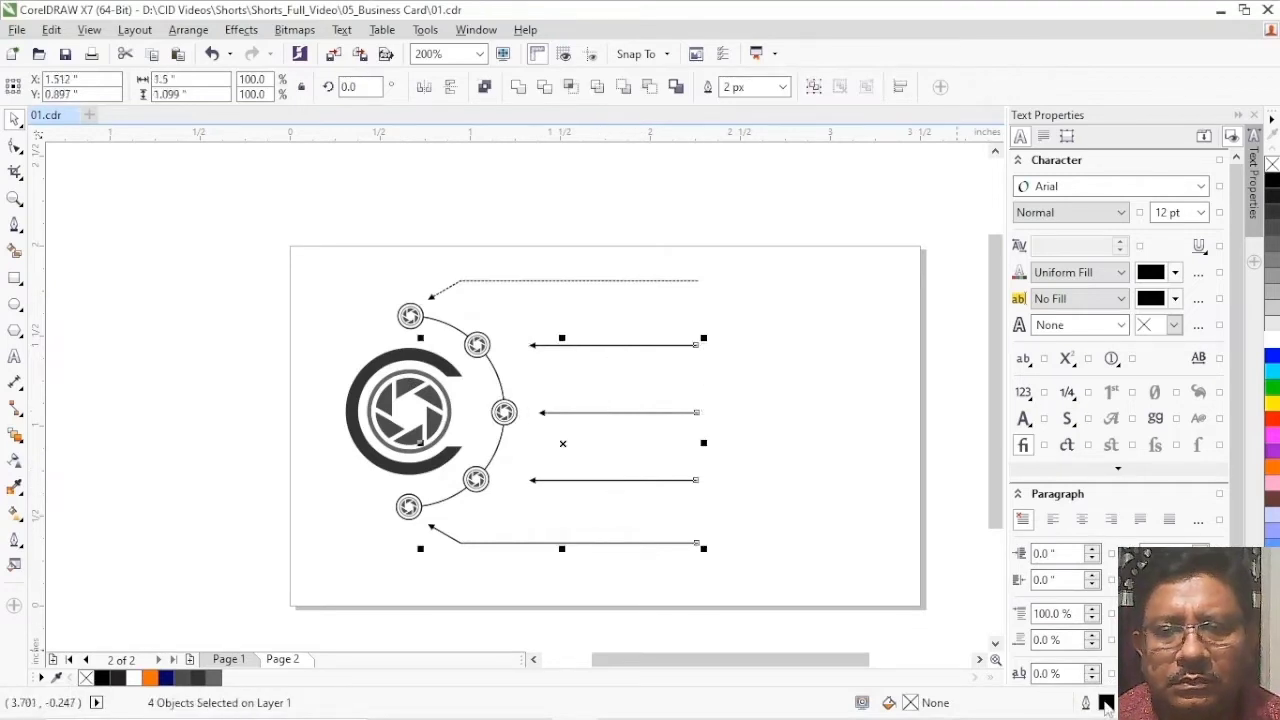
pyautogui.doubleClick(1106, 703)
pyautogui.click(628, 303)
pyautogui.click(552, 468)
pyautogui.click(625, 540)
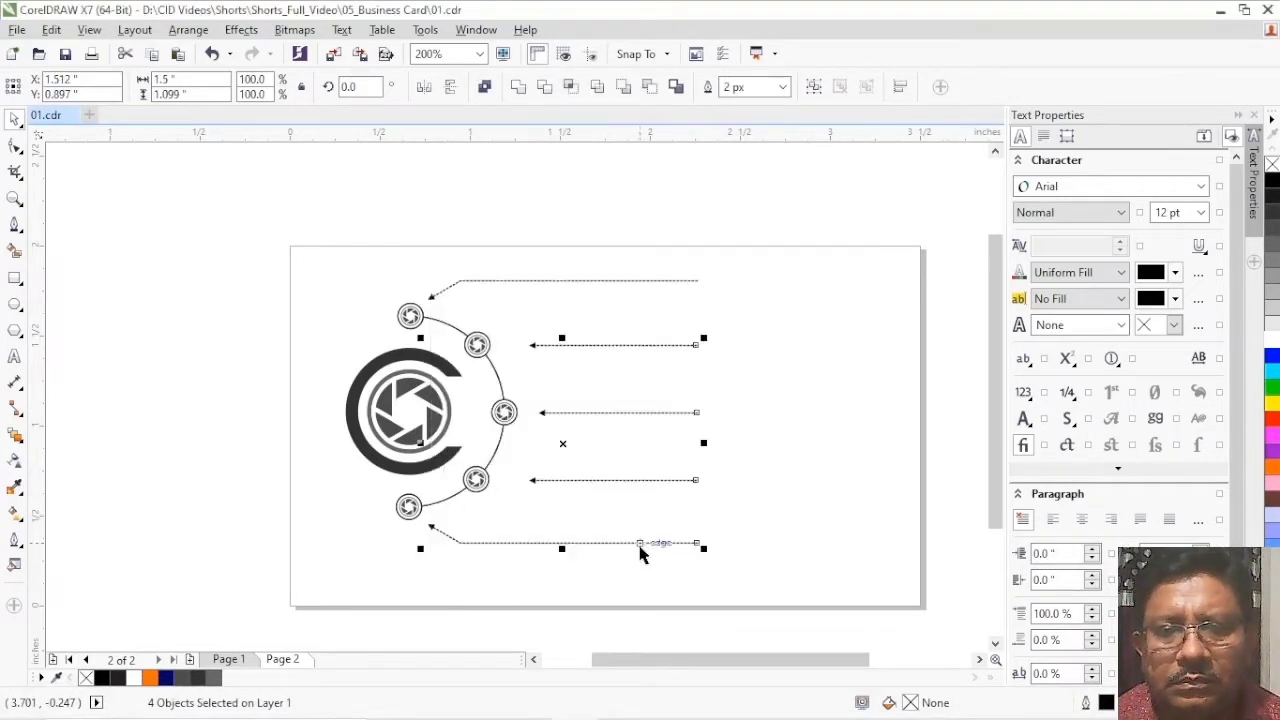
# - Apply the dashed outline style to the arc connecting the small lens icons
pyautogui.click(501, 389)
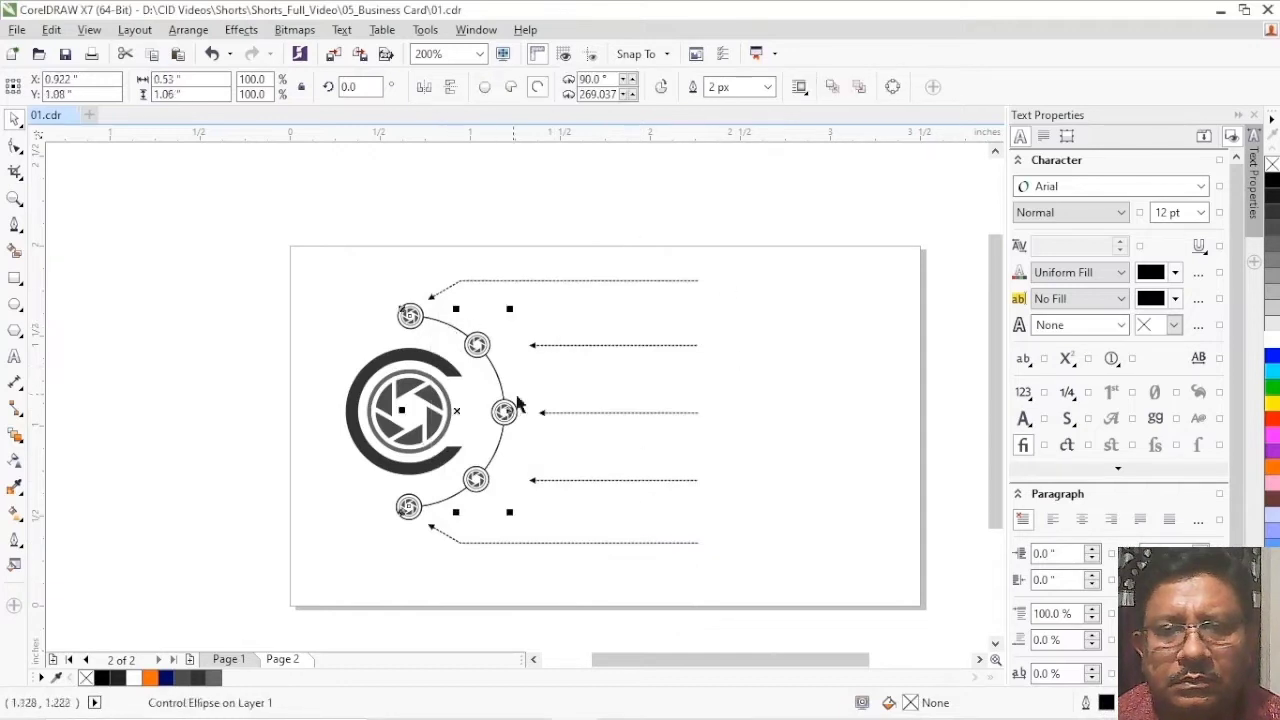
pyautogui.doubleClick(1106, 703)
pyautogui.click(578, 303)
pyautogui.click(547, 468)
pyautogui.click(615, 543)
pyautogui.click(160, 330)
pyautogui.scroll(2, 382, 405)
pyautogui.scroll(-2, 382, 405)
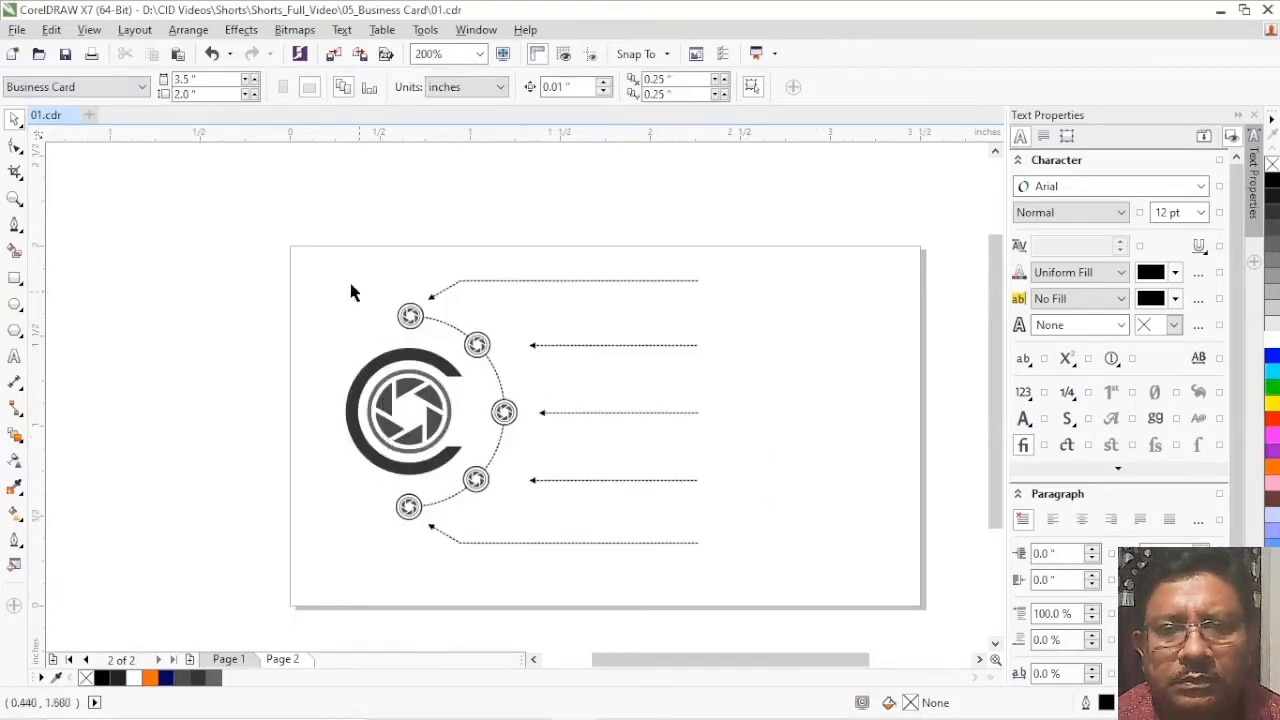
# - Scale the whole design down to about 1.769 by 1.319 inches and shift it slightly left
pyautogui.moveTo(656, 615); pyautogui.dragTo(771, 603)
pyautogui.moveTo(343, 545); pyautogui.dragTo(372, 523)
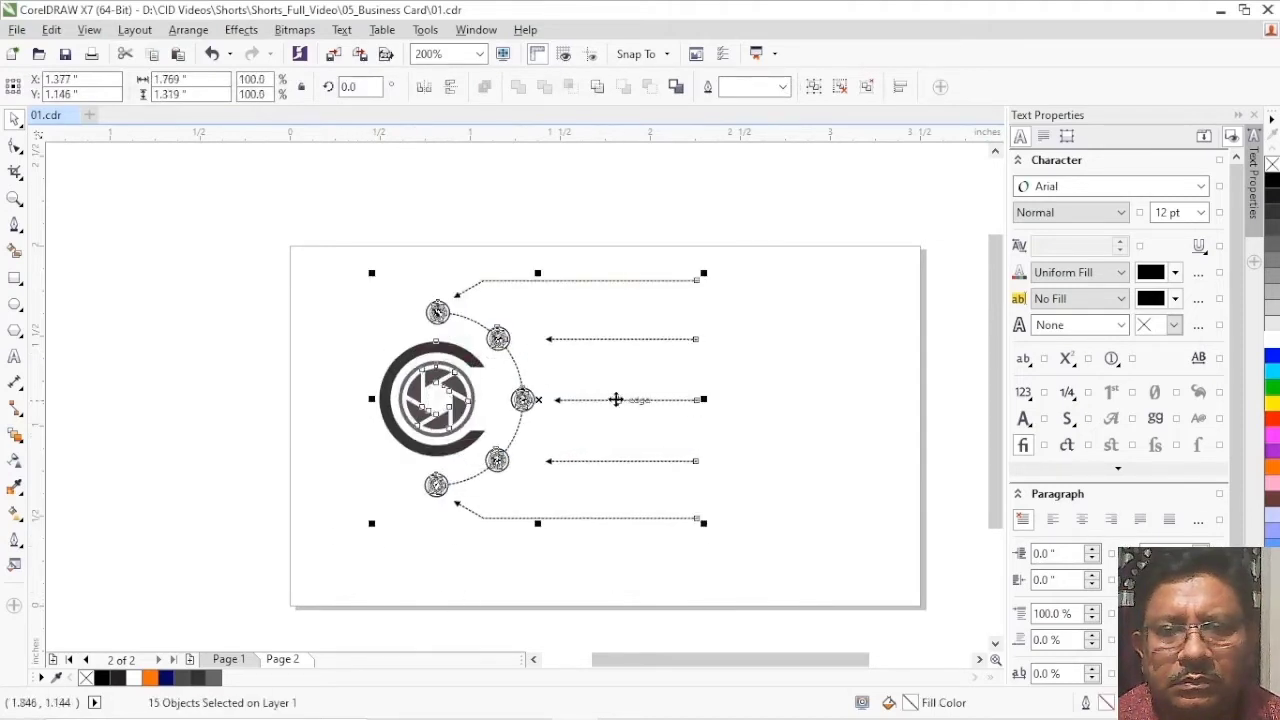
pyautogui.moveTo(537, 400); pyautogui.dragTo(518, 400)
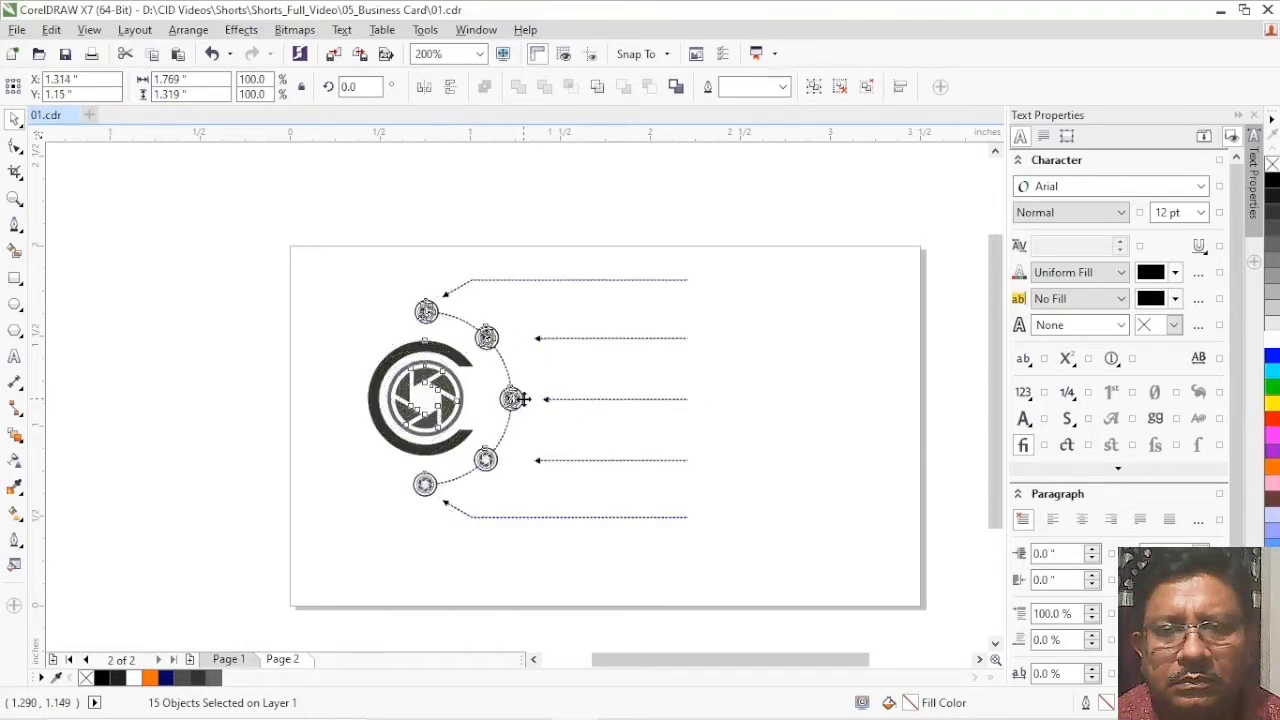
# - Duplicate the large lens emblem onto the card's right edge and enlarge the copy to about 1.242 by 1.354 inches
pyautogui.click(150, 343)
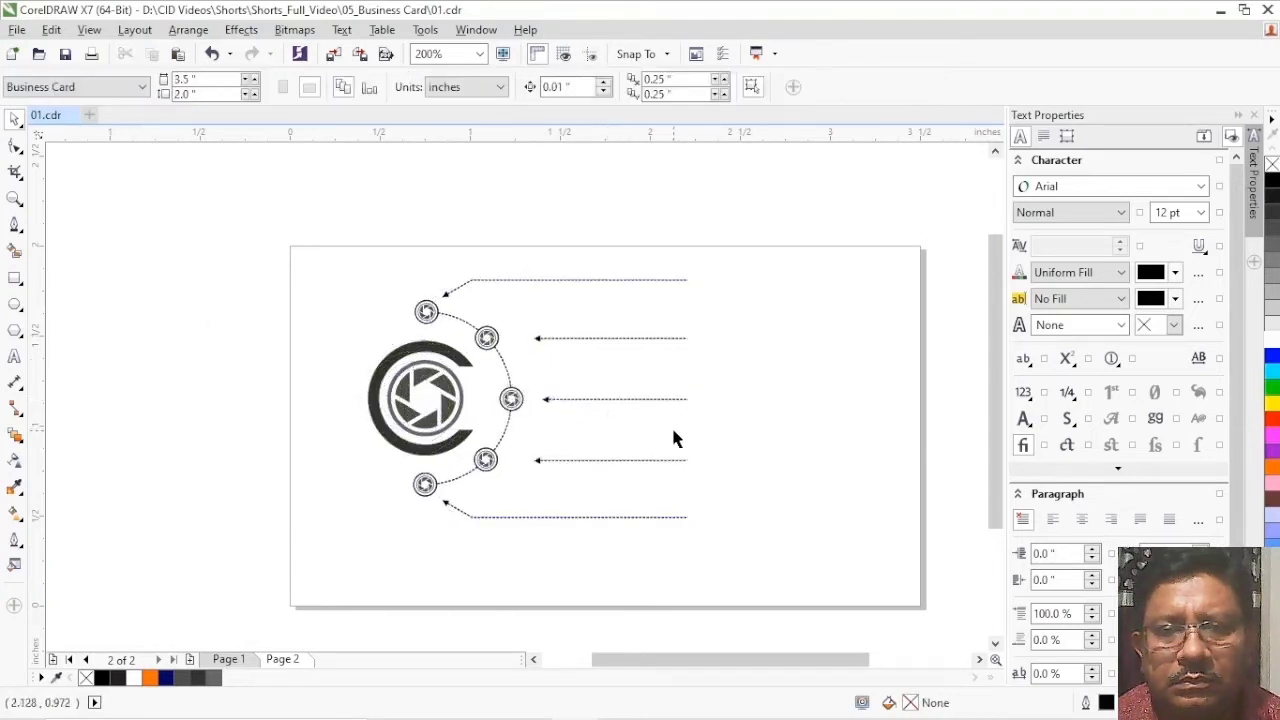
pyautogui.click(412, 398)
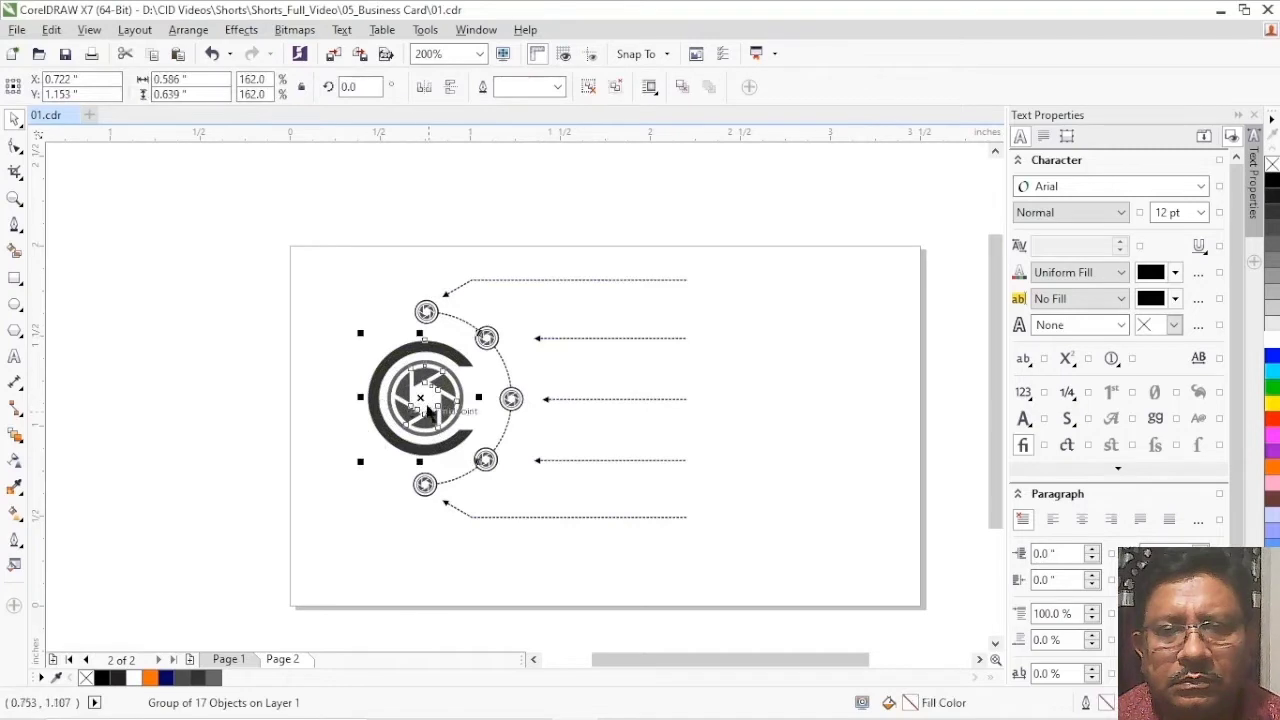
pyautogui.moveTo(420, 398); pyautogui.dragTo(819, 408)
pyautogui.moveTo(876, 346); pyautogui.dragTo(811, 272)
pyautogui.moveTo(722, 374); pyautogui.dragTo(733, 406)
pyautogui.moveTo(640, 512); pyautogui.dragTo(686, 446)
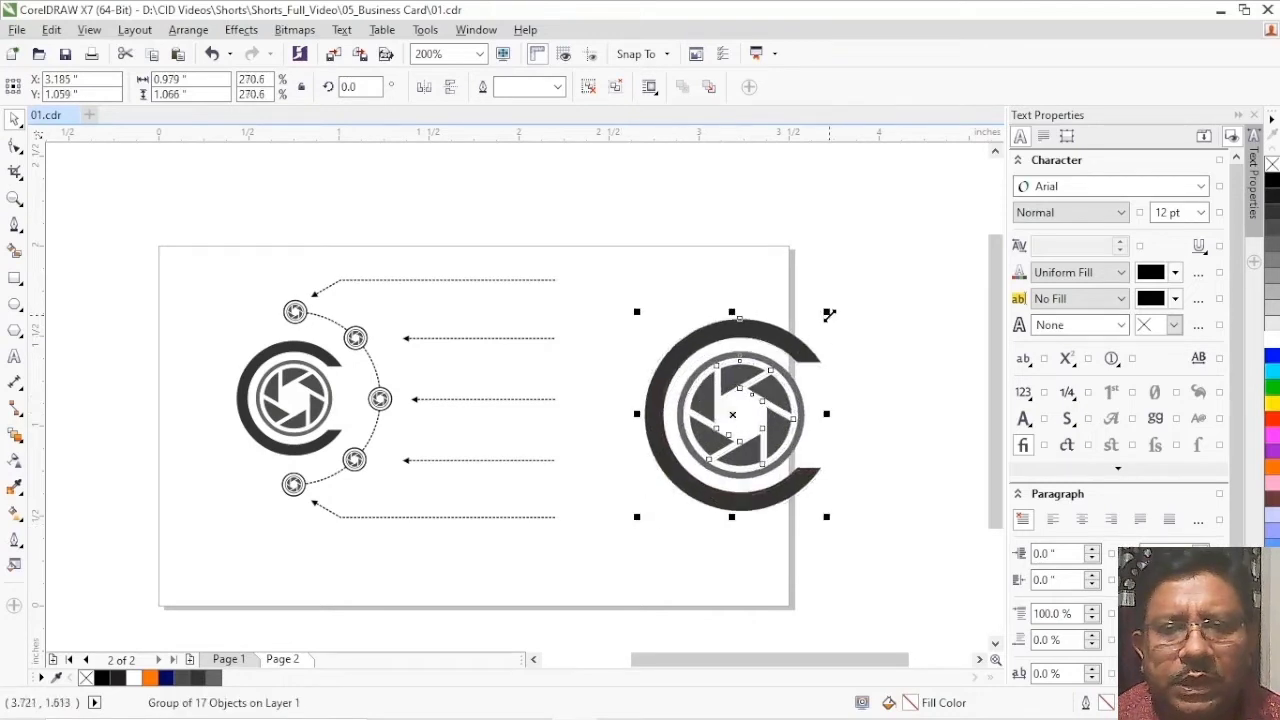
pyautogui.hscroll(2, 780, 430)
pyautogui.moveTo(740, 543); pyautogui.dragTo(756, 541)
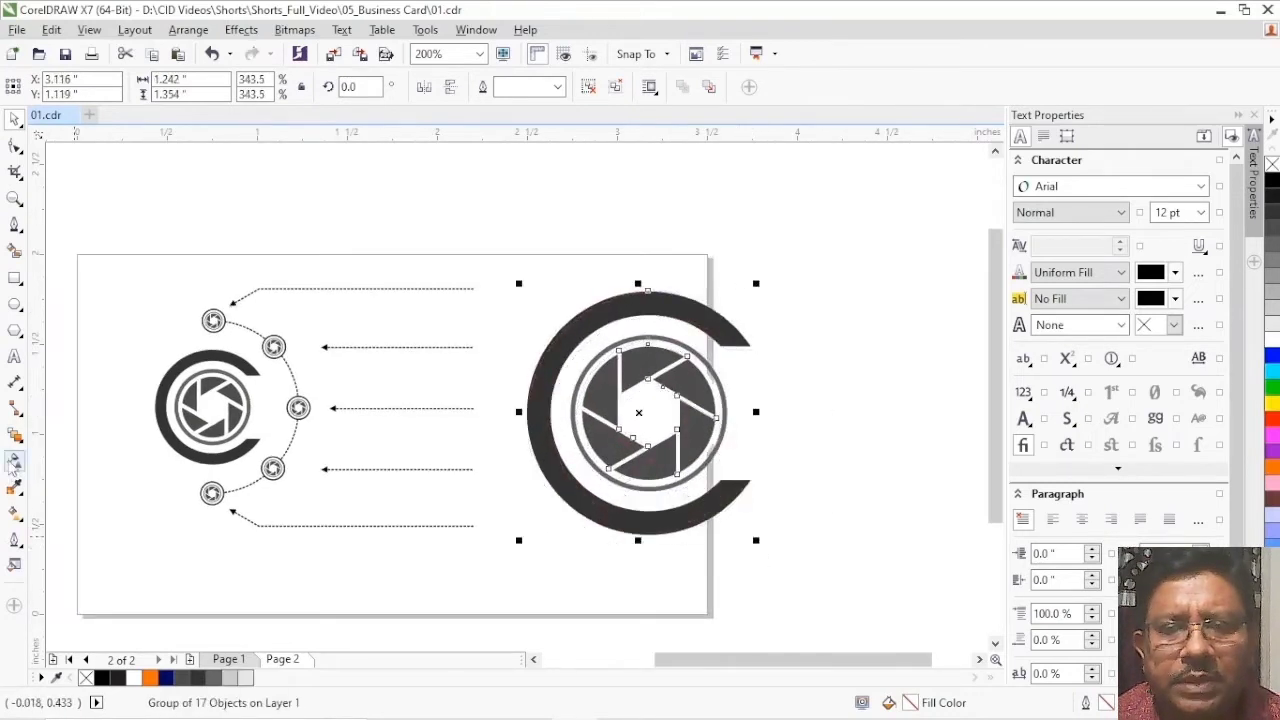
# - Fade the enlarged emblem copy with a uniform transparency of about 83
pyautogui.click(15, 460)
pyautogui.click(39, 87)
pyautogui.moveTo(620, 560)
pyautogui.mouseDown()
pyautogui.moveTo(598, 570)
pyautogui.moveTo(642, 566)
pyautogui.mouseUp()
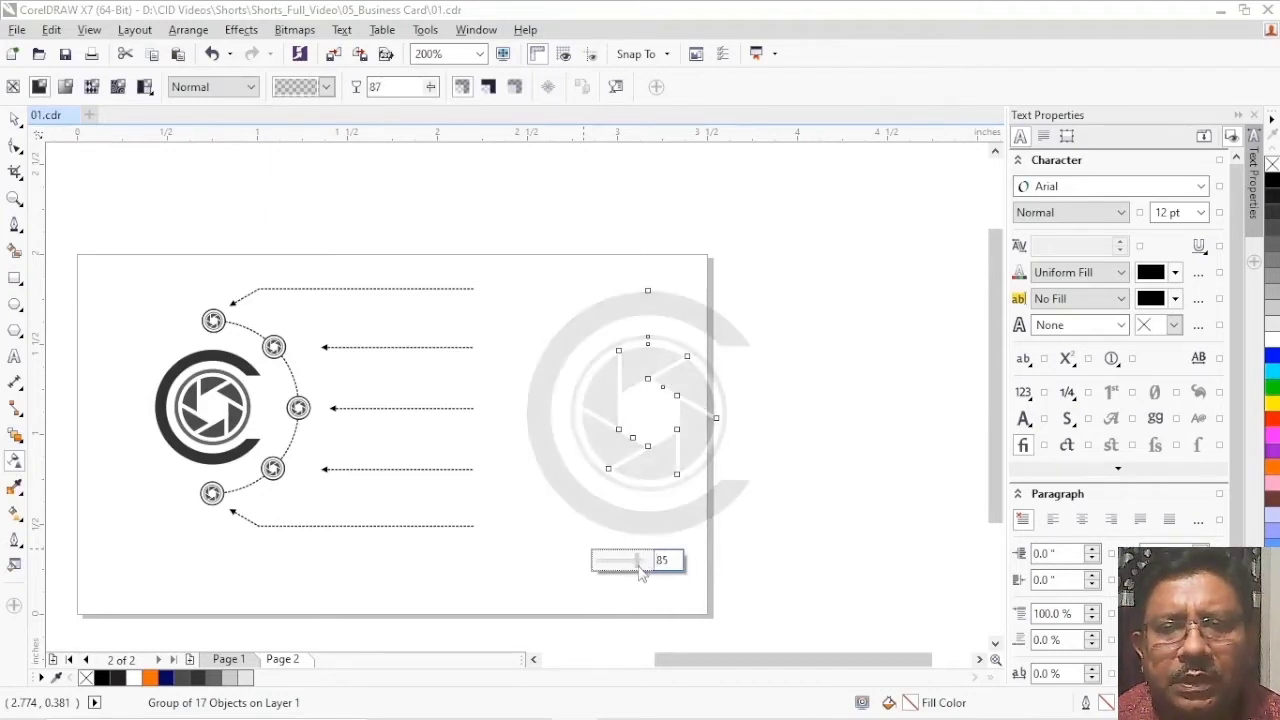
pyautogui.moveTo(639, 565); pyautogui.dragTo(637, 566)
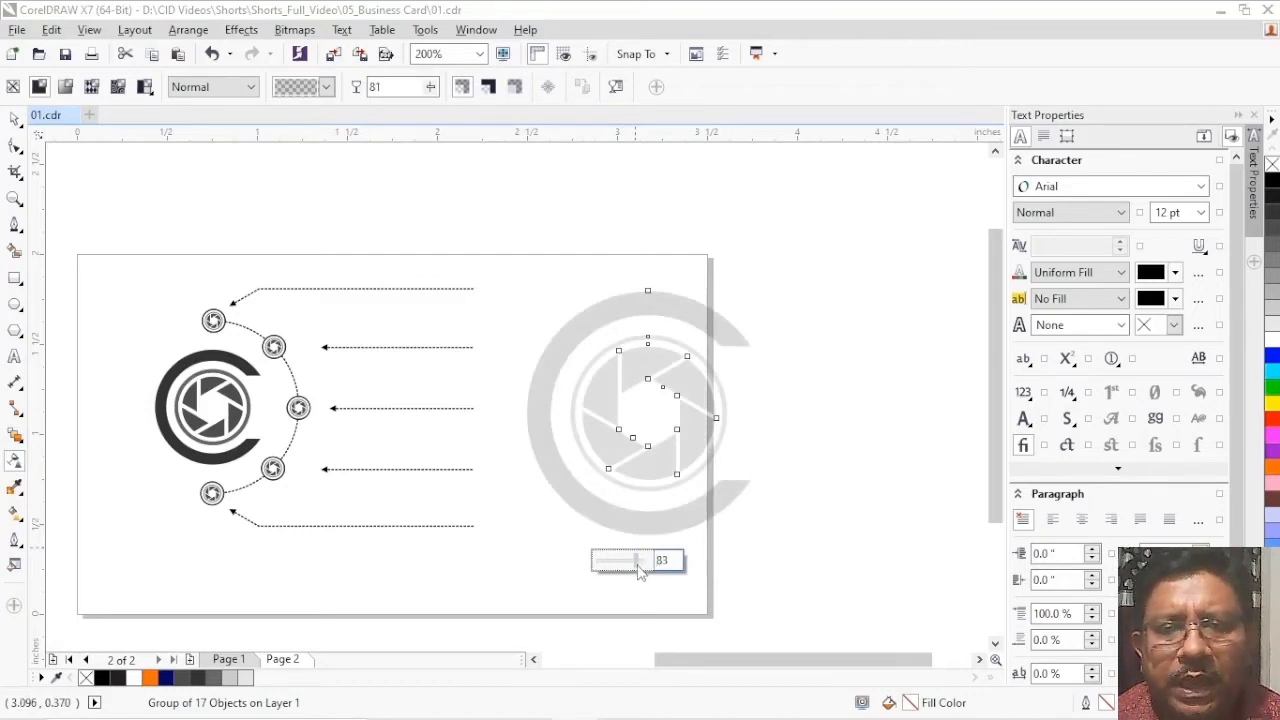
pyautogui.press('space')
# - Create a page-sized 3.5 by 2 inch rectangle and PowerClip the faded emblem inside it
pyautogui.doubleClick(15, 278)
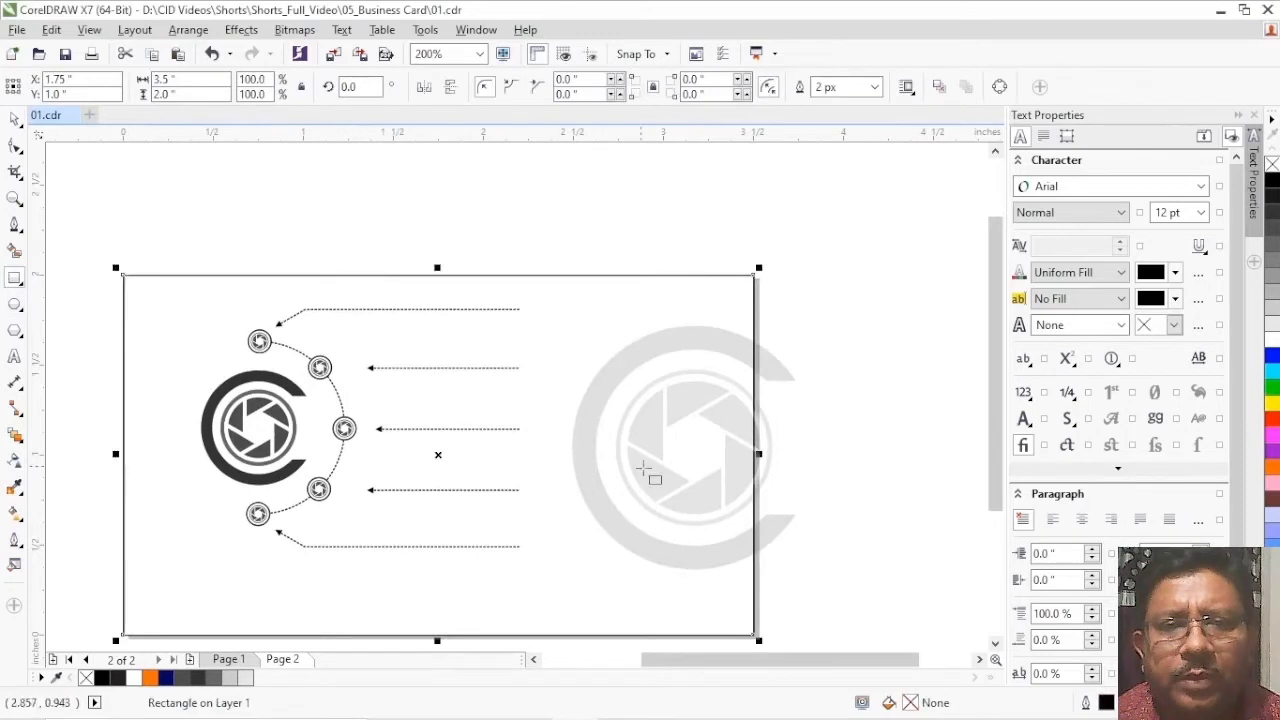
pyautogui.click(15, 120)
pyautogui.click(650, 353)
pyautogui.rightClick(650, 353)
pyautogui.click(727, 263)
pyautogui.click(600, 289)
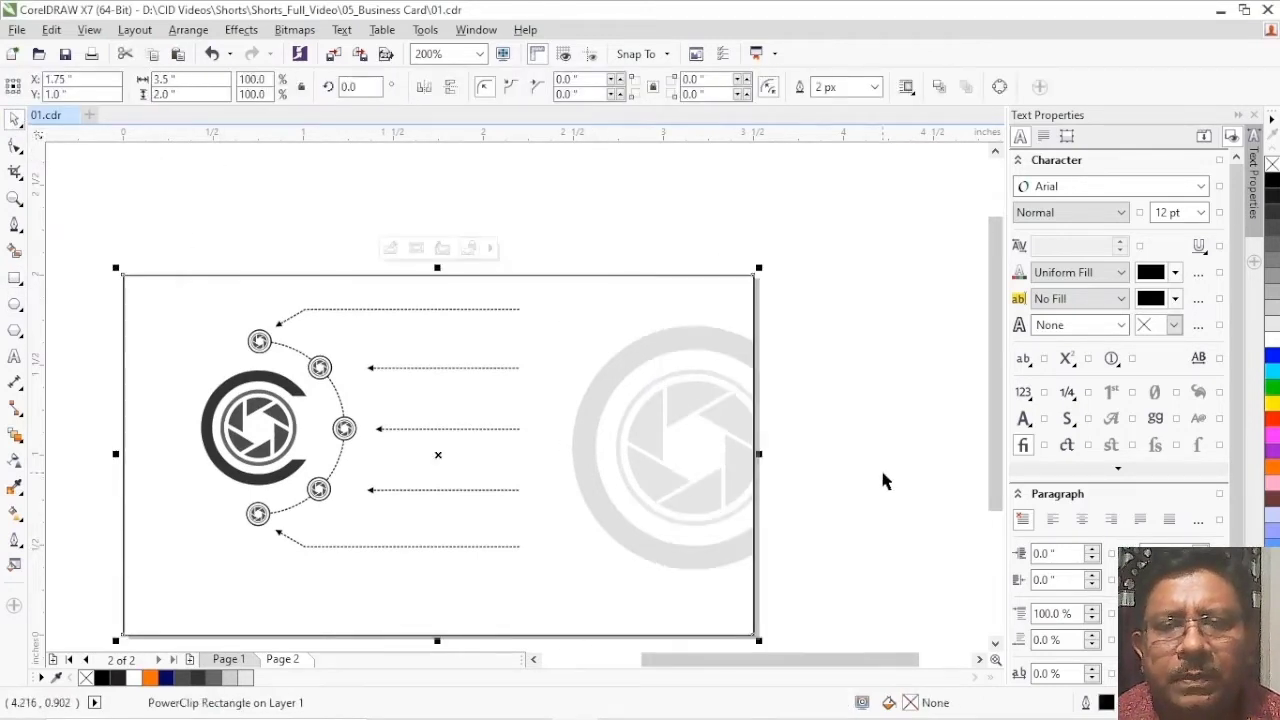
# - Enlarge the faded emblem inside the PowerClip rectangle and shift it further into the card
pyautogui.scroll(-4, 486, 520)
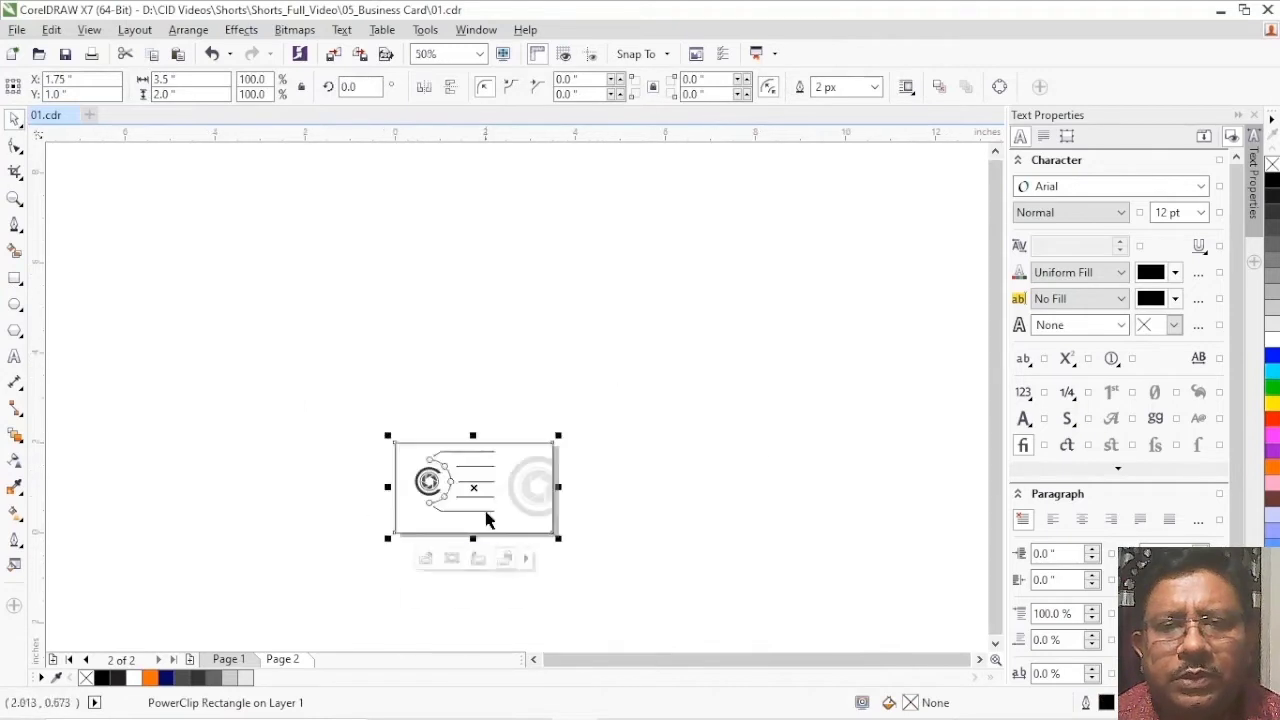
pyautogui.scroll(2, 486, 520)
pyautogui.click(380, 523)
pyautogui.click(543, 409)
pyautogui.moveTo(651, 332); pyautogui.dragTo(667, 318)
pyautogui.moveTo(603, 400); pyautogui.dragTo(559, 413)
pyautogui.click(464, 519)
pyautogui.scroll(2, 505, 395)
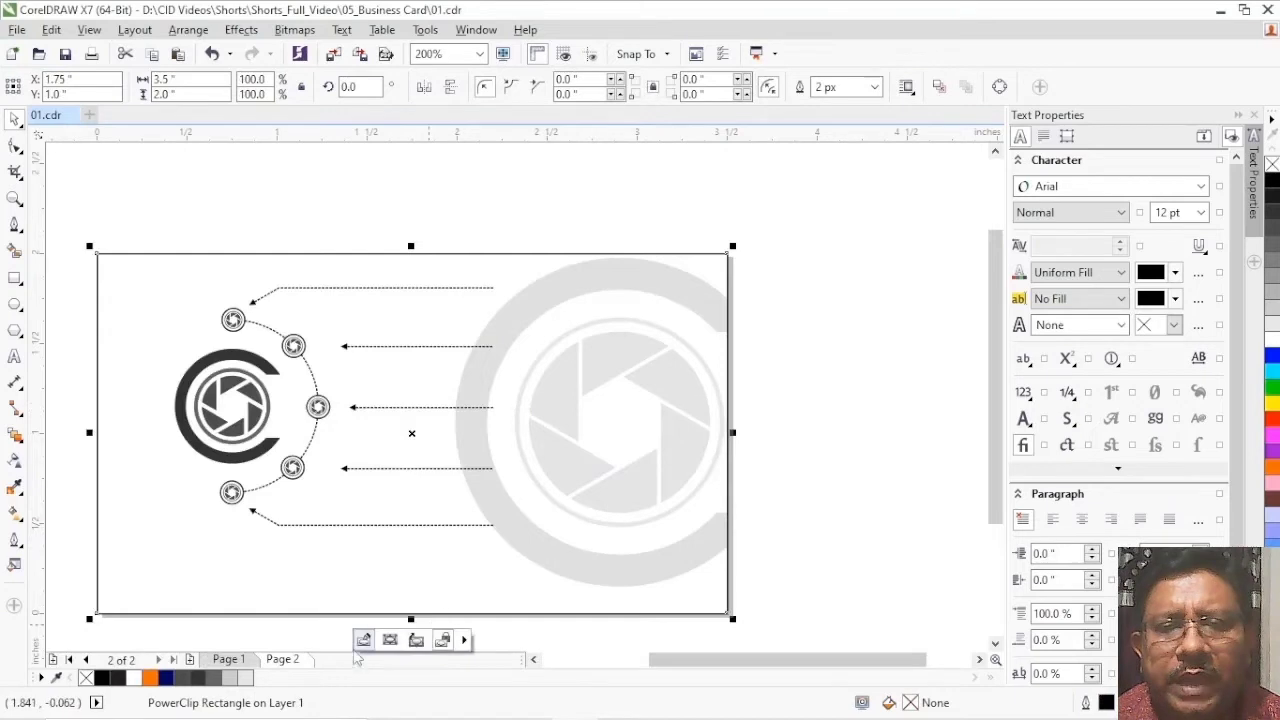
# - Scale the faded emblem down within the PowerClip and position it so the card's right edge crops it
pyautogui.click(390, 639)
pyautogui.moveTo(447, 595); pyautogui.dragTo(505, 550)
pyautogui.moveTo(646, 386); pyautogui.dragTo(634, 410)
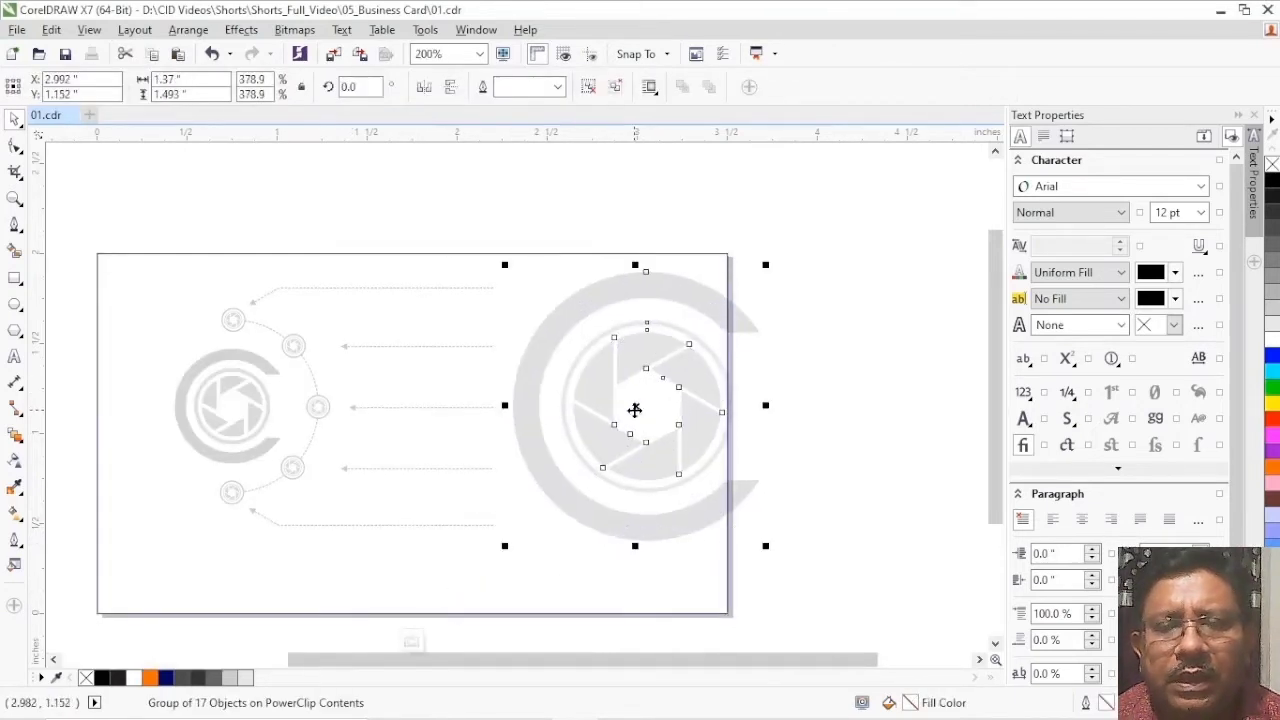
pyautogui.moveTo(503, 551); pyautogui.dragTo(523, 526)
pyautogui.moveTo(654, 417); pyautogui.dragTo(646, 408)
pyautogui.click(415, 641)
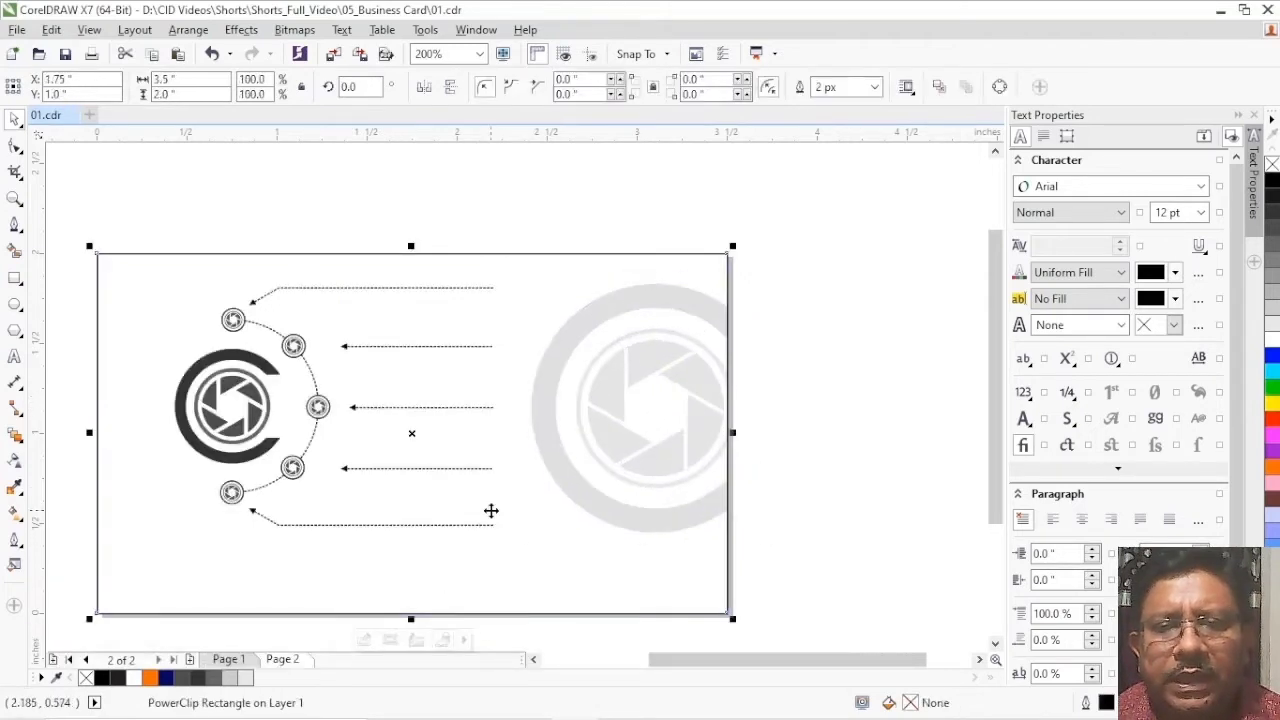
pyautogui.click(815, 408)
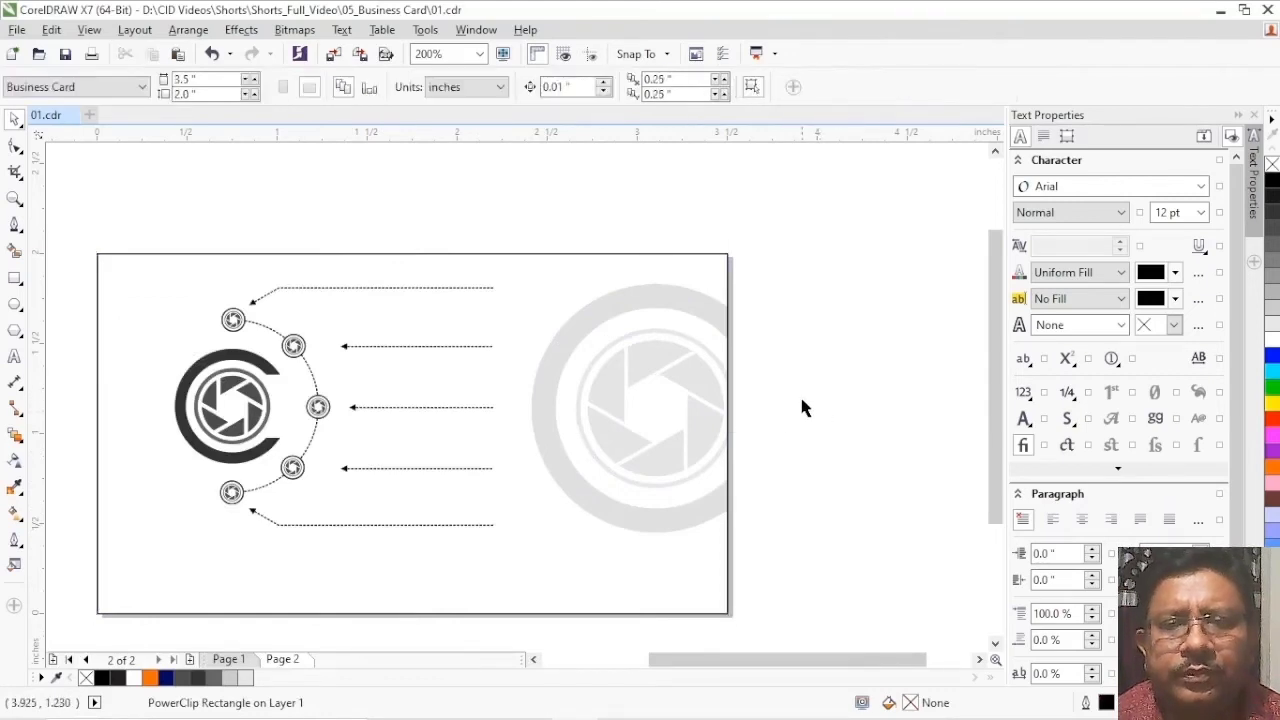
# - Add the text "Writing" in Edwardian Script ITC above the card, with a black hairline outline
pyautogui.click(14, 356)
pyautogui.click(503, 215)
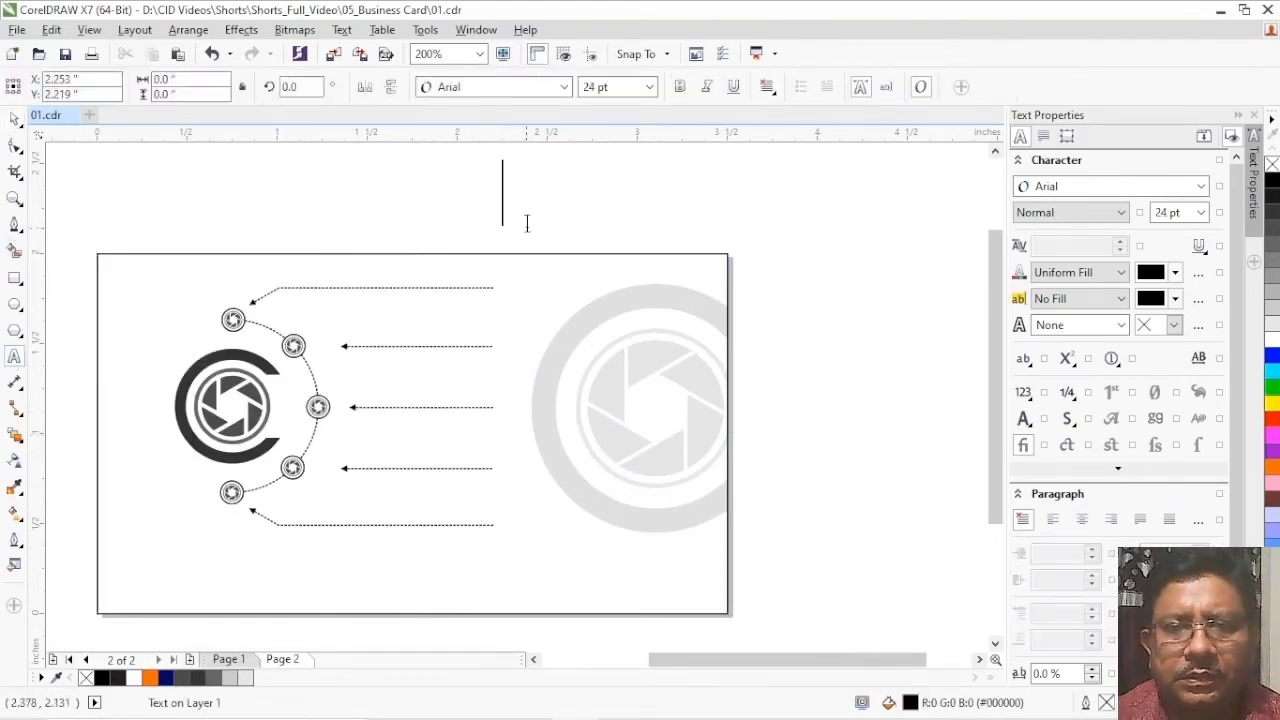
pyautogui.click(564, 87)
pyautogui.click(494, 180)
pyautogui.write('Writi')
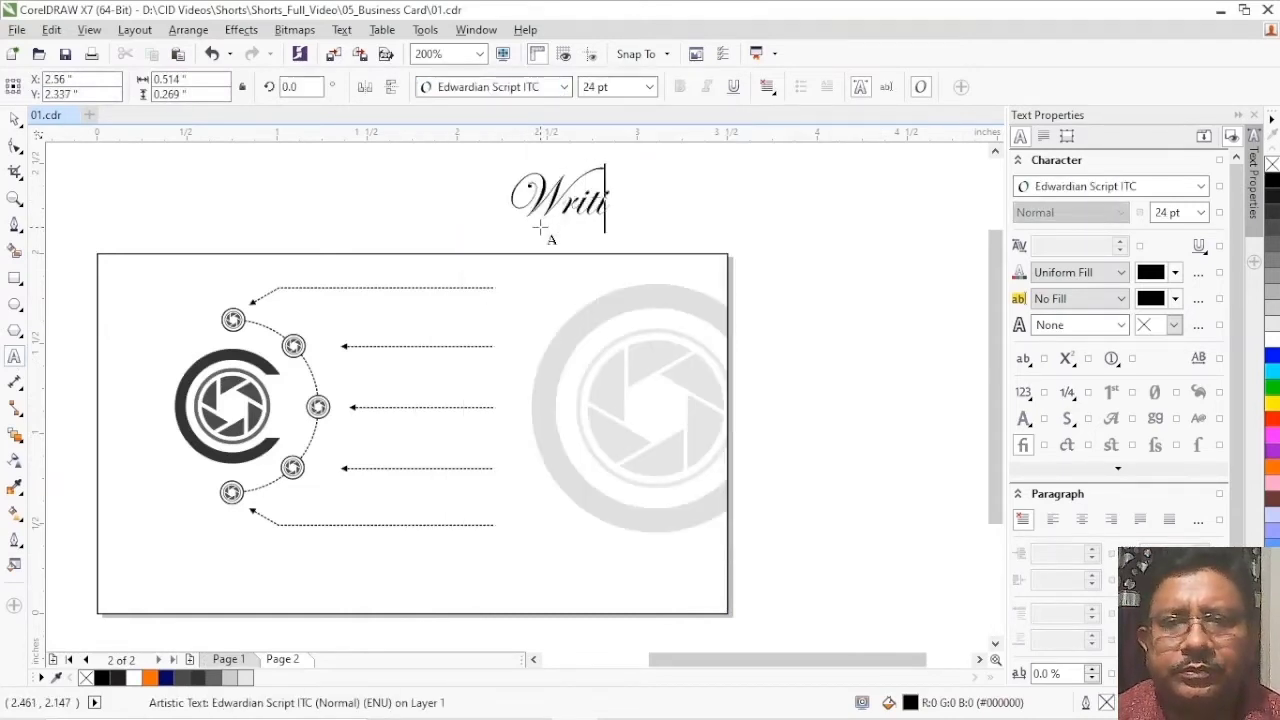
pyautogui.write('ng')
pyautogui.click(15, 118)
pyautogui.moveTo(660, 163)
pyautogui.mouseDown()
pyautogui.moveTo(640, 194)
pyautogui.moveTo(654, 181)
pyautogui.mouseUp()
pyautogui.rightClick(1272, 180)
# - Place the word "Writing" at the tail of the top arrow and set its font size to 14 pt
pyautogui.moveTo(556, 215); pyautogui.dragTo(556, 295)
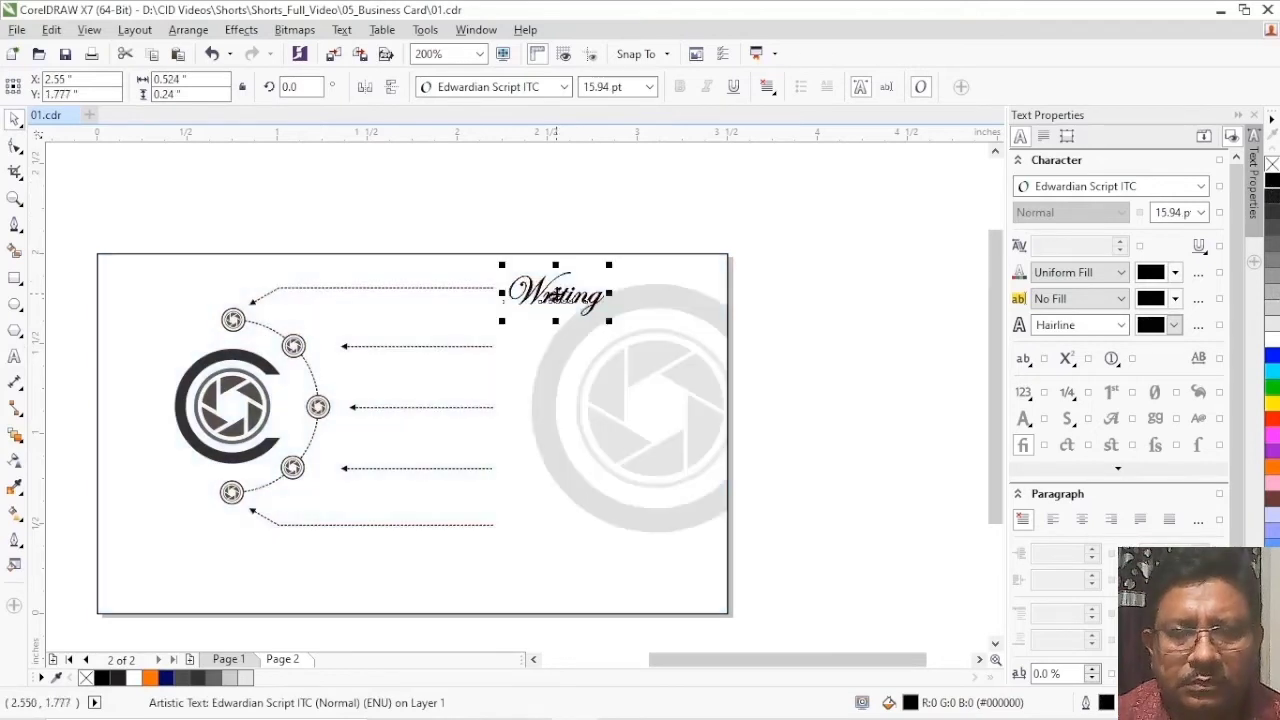
pyautogui.click(650, 88)
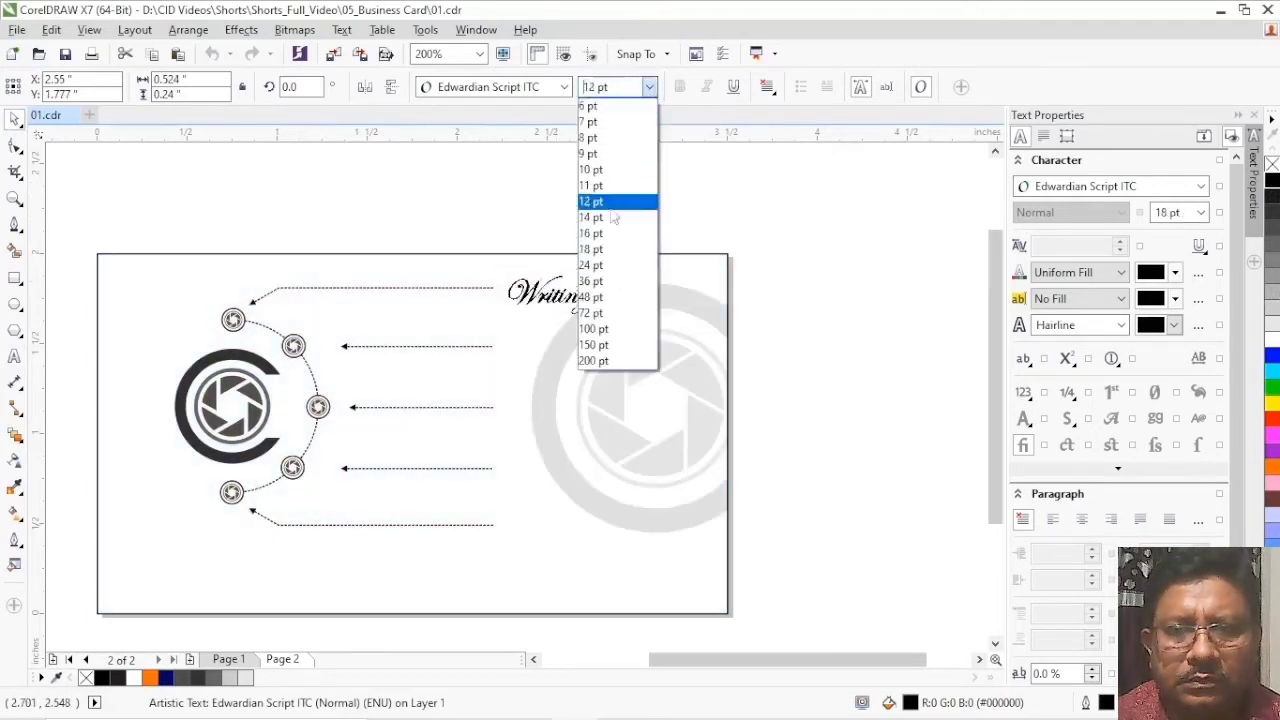
pyautogui.click(613, 218)
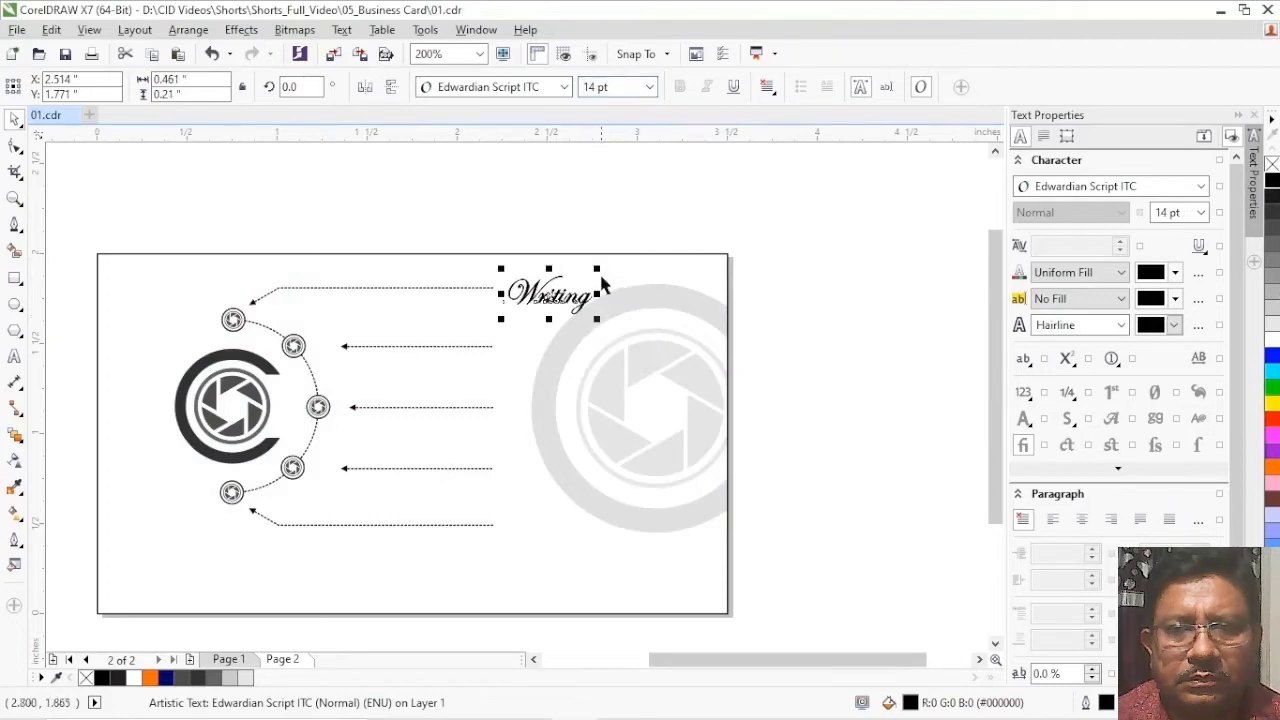
pyautogui.moveTo(550, 300); pyautogui.dragTo(546, 290)
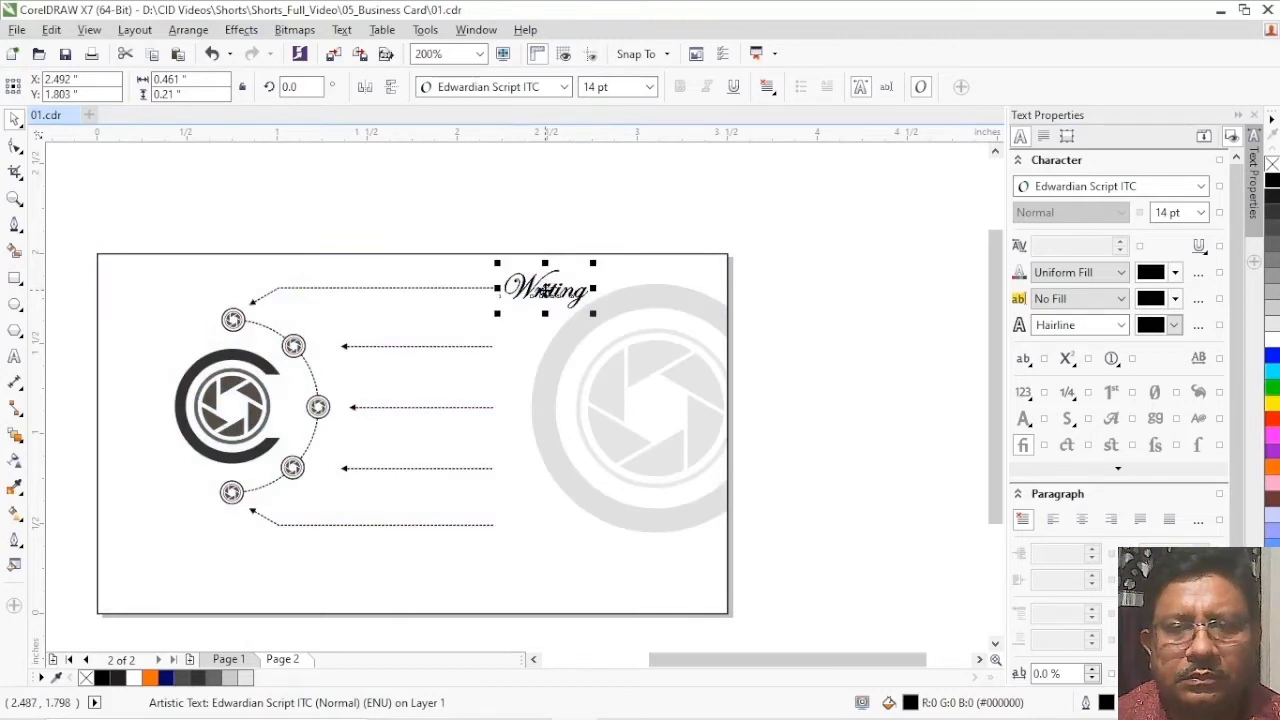
# - Duplicate "Writing" down to the second arrow's tail and change the copy's text to "Acting"
pyautogui.moveTo(545, 290); pyautogui.dragTo(545, 350)
pyautogui.rightClick(545, 350)
pyautogui.click(14, 357)
pyautogui.click(585, 350)
pyautogui.hotkey('ctrl', 'a')
pyautogui.write('Acting')
pyautogui.hotkey('ctrl', 'space')
# - Duplicate "Acting" down to the middle arrow's tail and change the copy's text to "Filming"
pyautogui.moveTo(541, 350); pyautogui.dragTo(541, 418)
pyautogui.rightClick(540, 418)
pyautogui.click(14, 356)
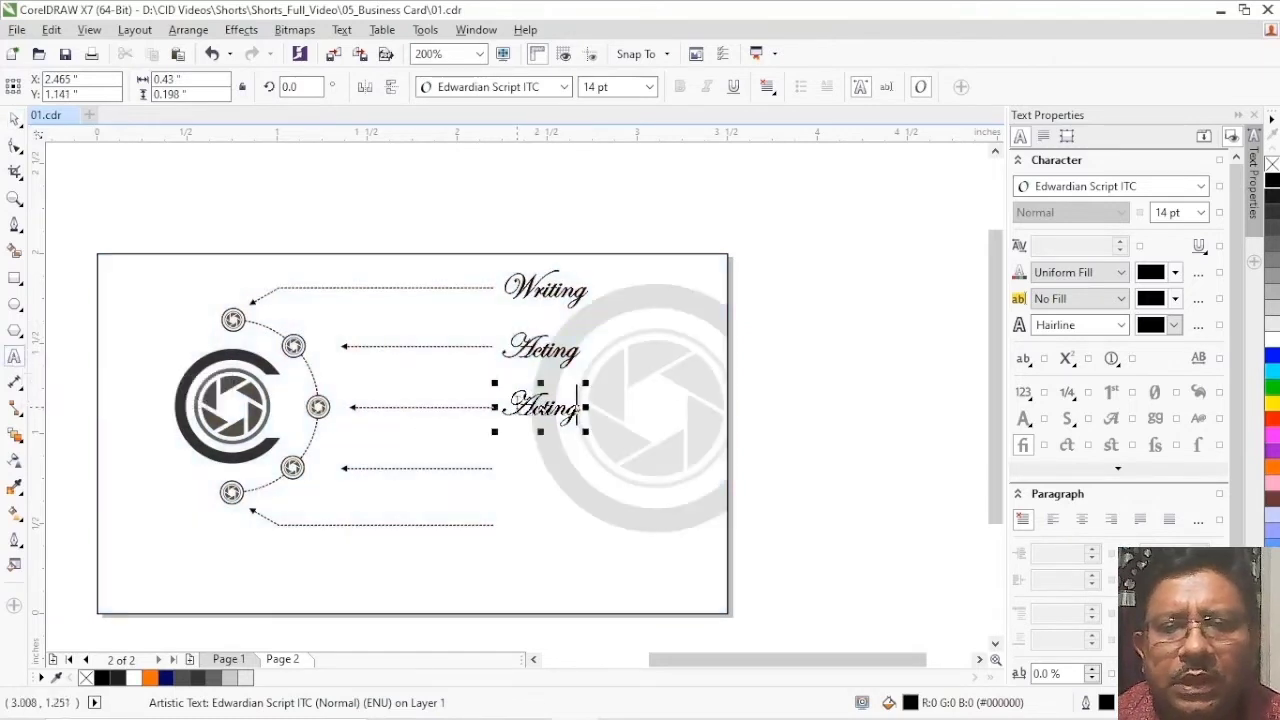
pyautogui.moveTo(578, 407); pyautogui.dragTo(500, 408)
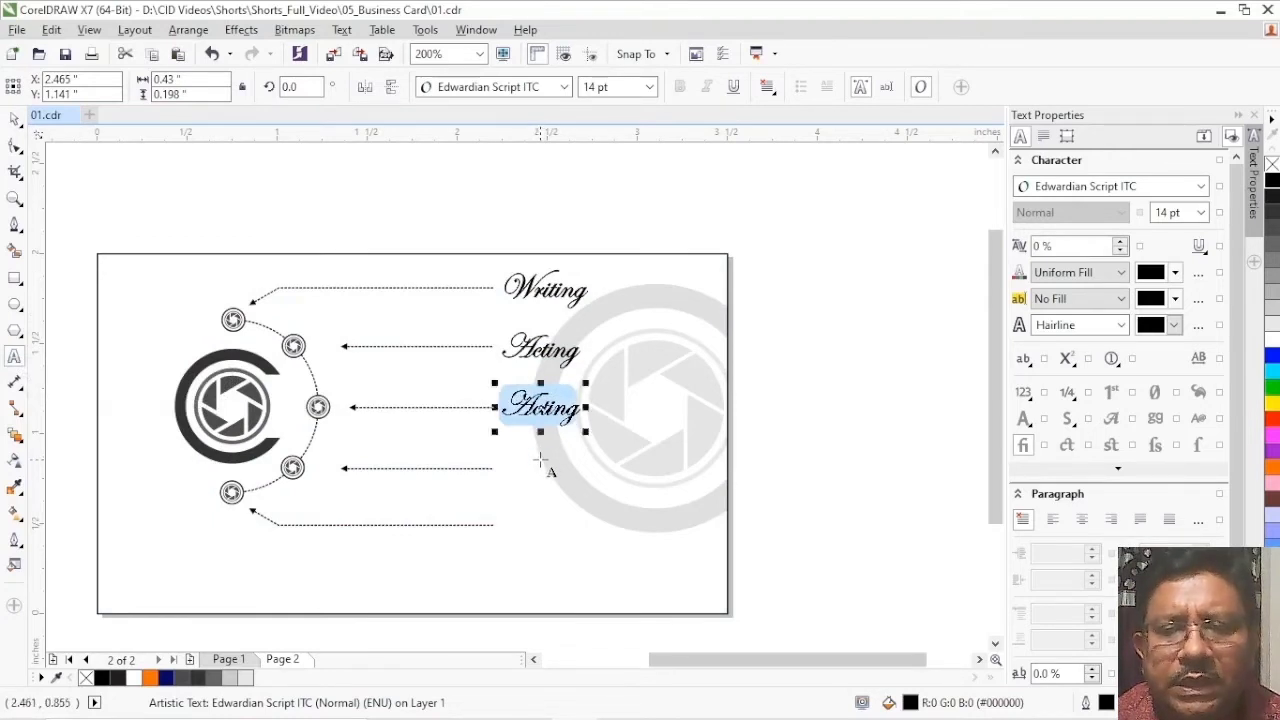
pyautogui.write('Film')
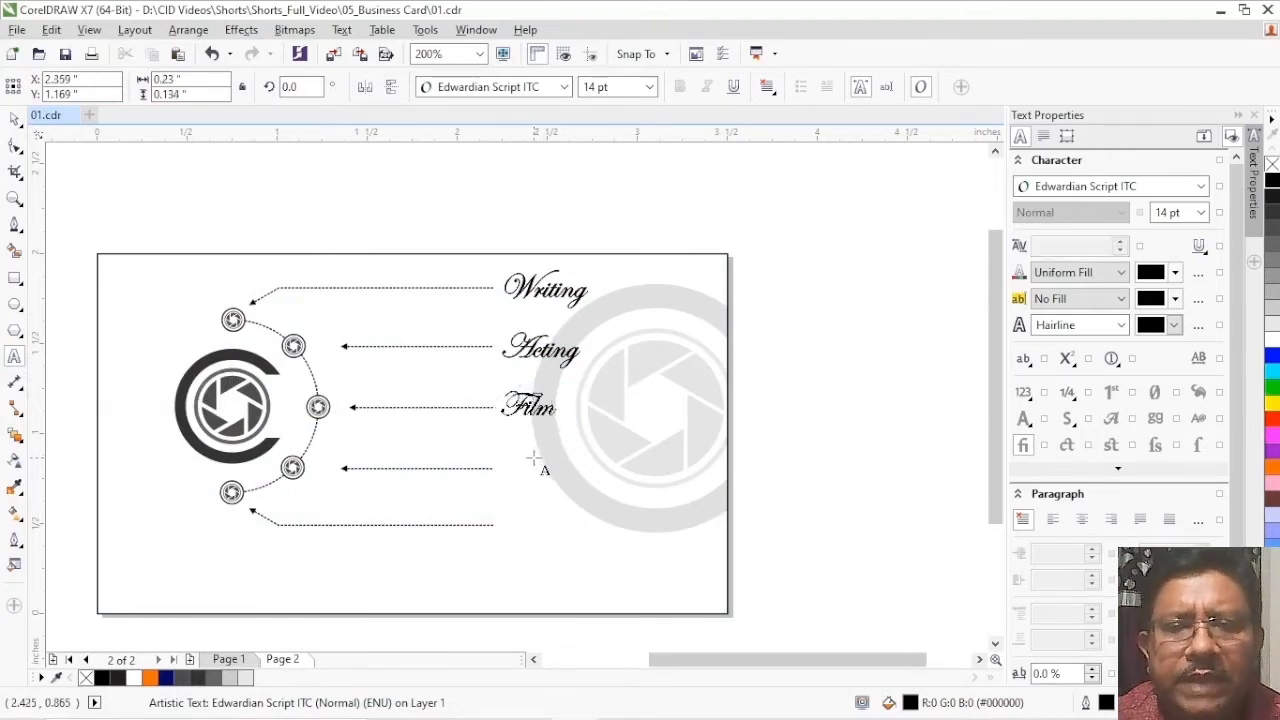
pyautogui.write('ing')
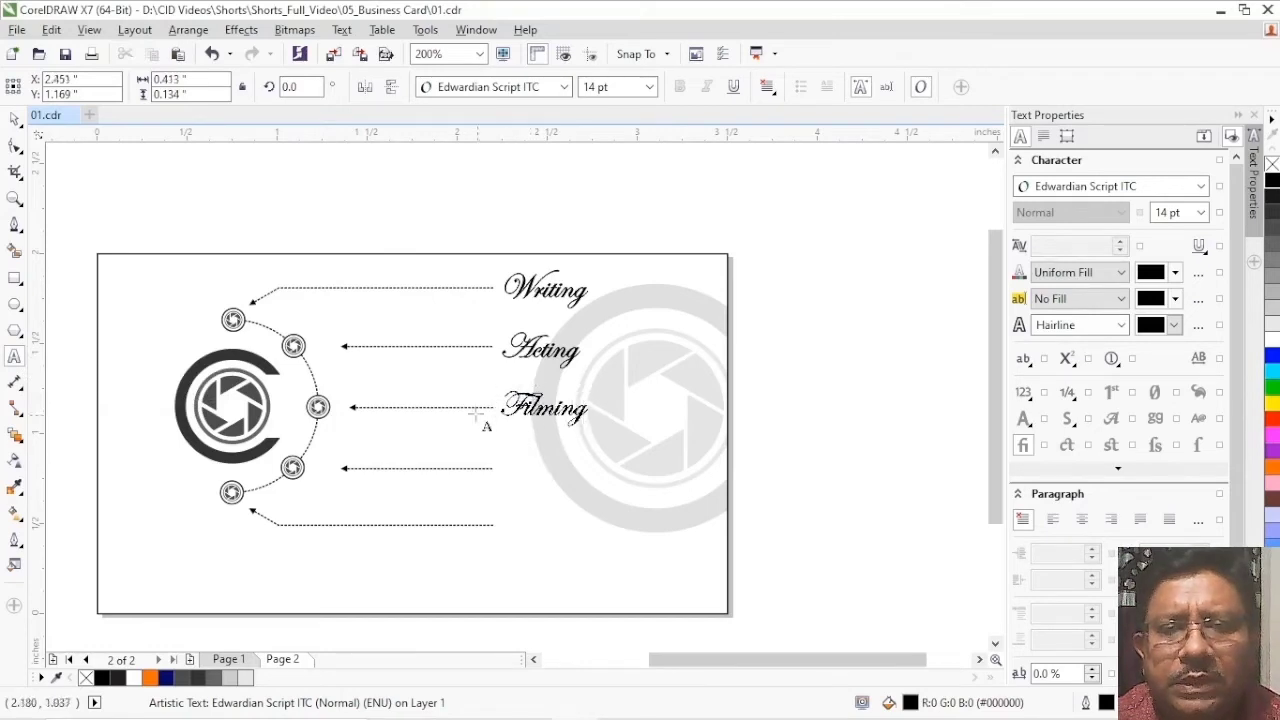
pyautogui.click(15, 119)
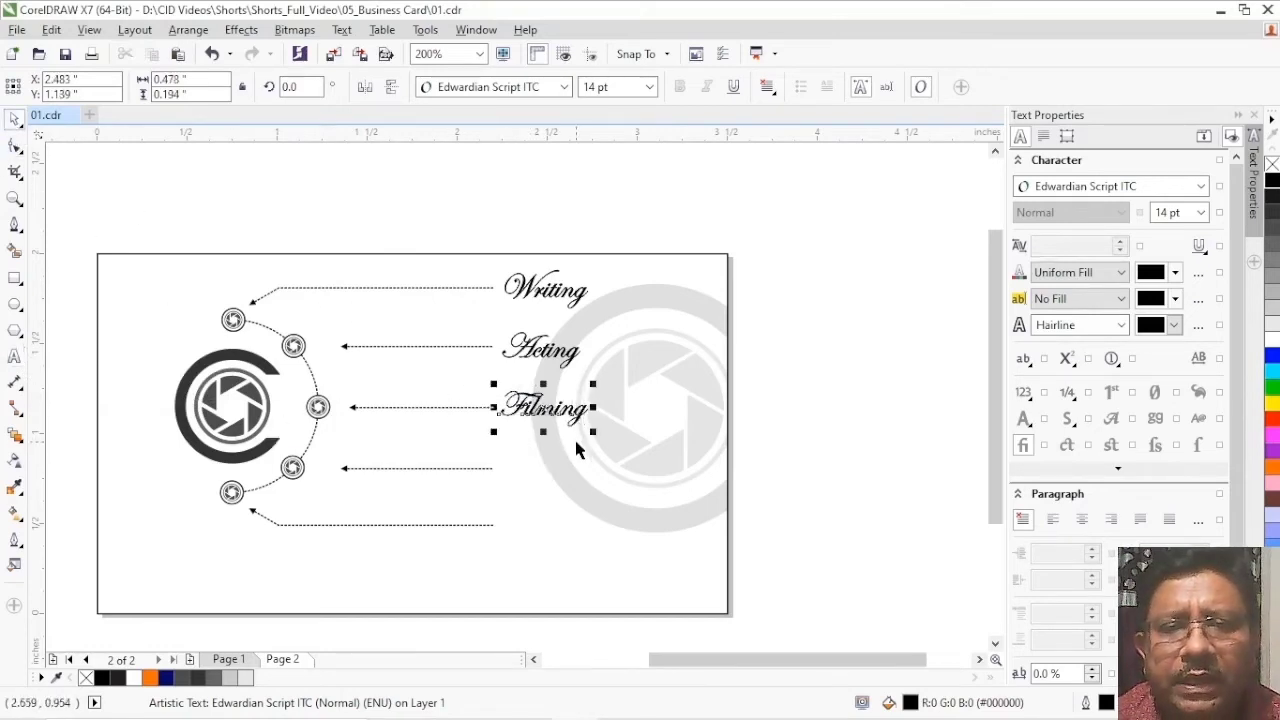
# - Duplicate "Filming" down to the fourth arrow's tail and change the copy's text to "Directing"
pyautogui.moveTo(541, 407); pyautogui.dragTo(502, 470)
pyautogui.click(14, 356)
pyautogui.write('Directing')
pyautogui.click(14, 118)
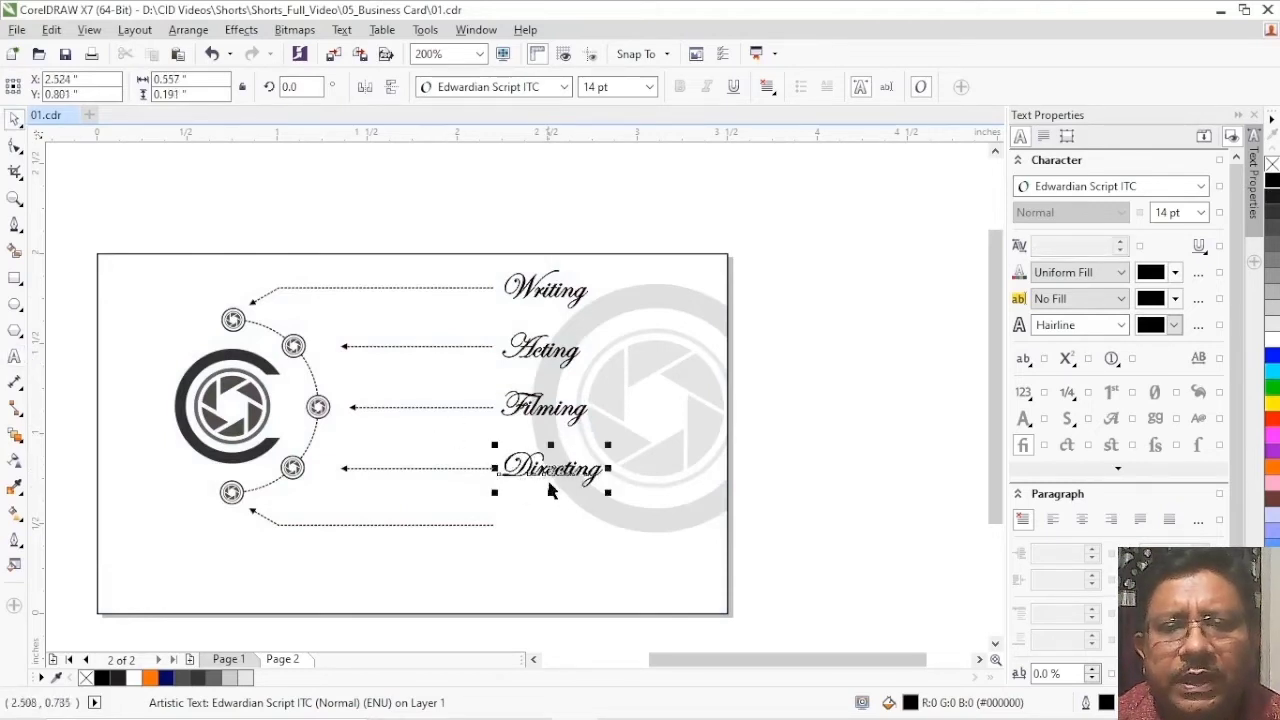
# - Duplicate "Directing" down to the lowest arrow's tail and change the copy's text to "Editing"
pyautogui.moveTo(549, 470); pyautogui.dragTo(549, 522)
pyautogui.click(14, 356)
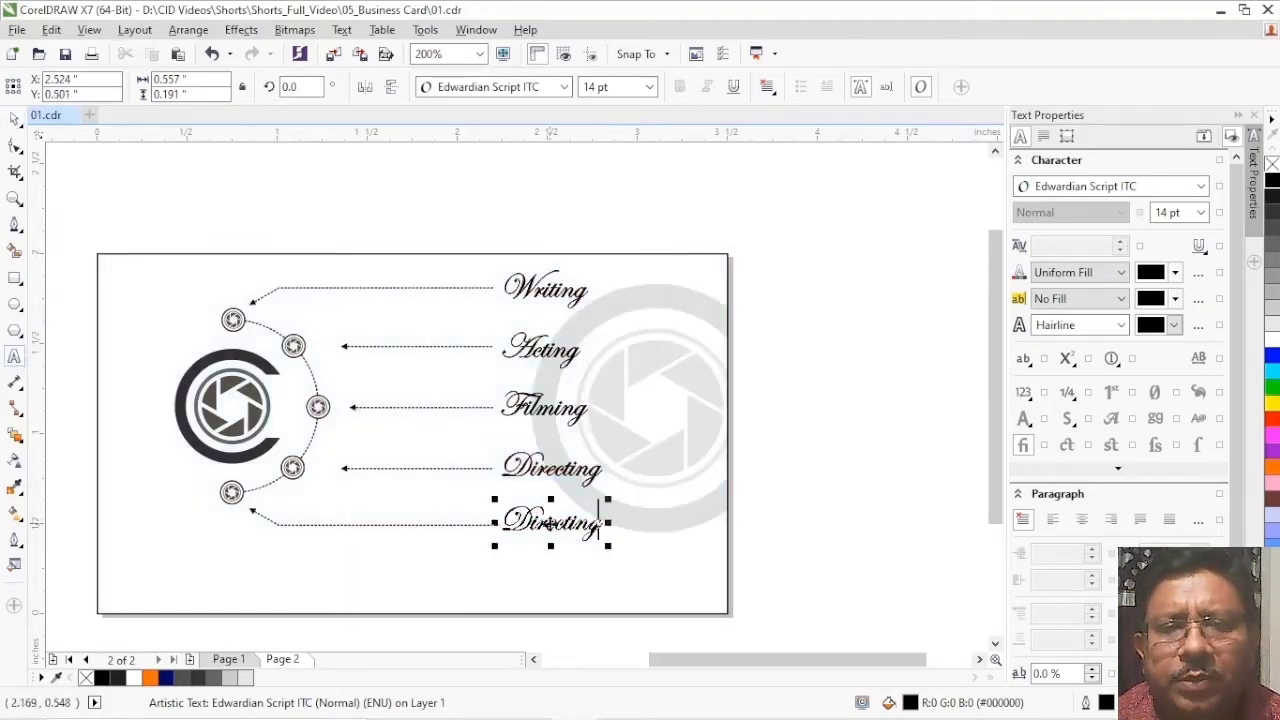
pyautogui.doubleClick(549, 522)
pyautogui.write('Editin')
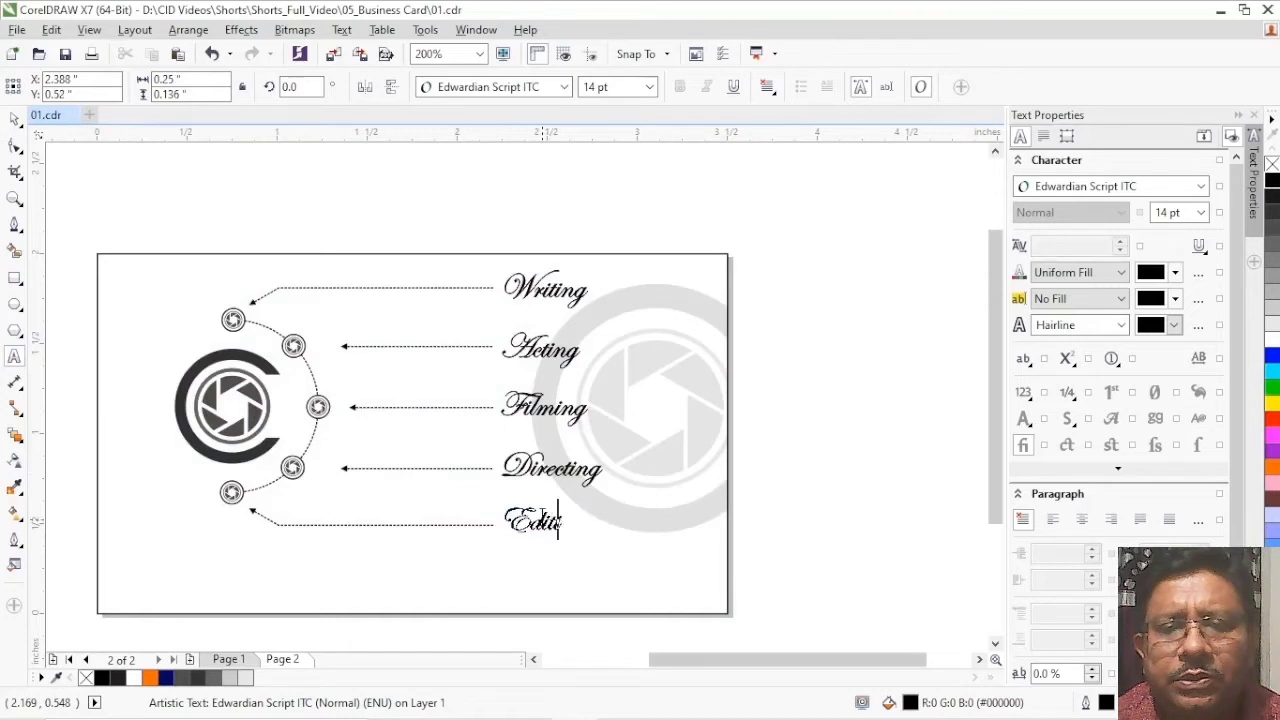
pyautogui.write('g')
pyautogui.click(14, 118)
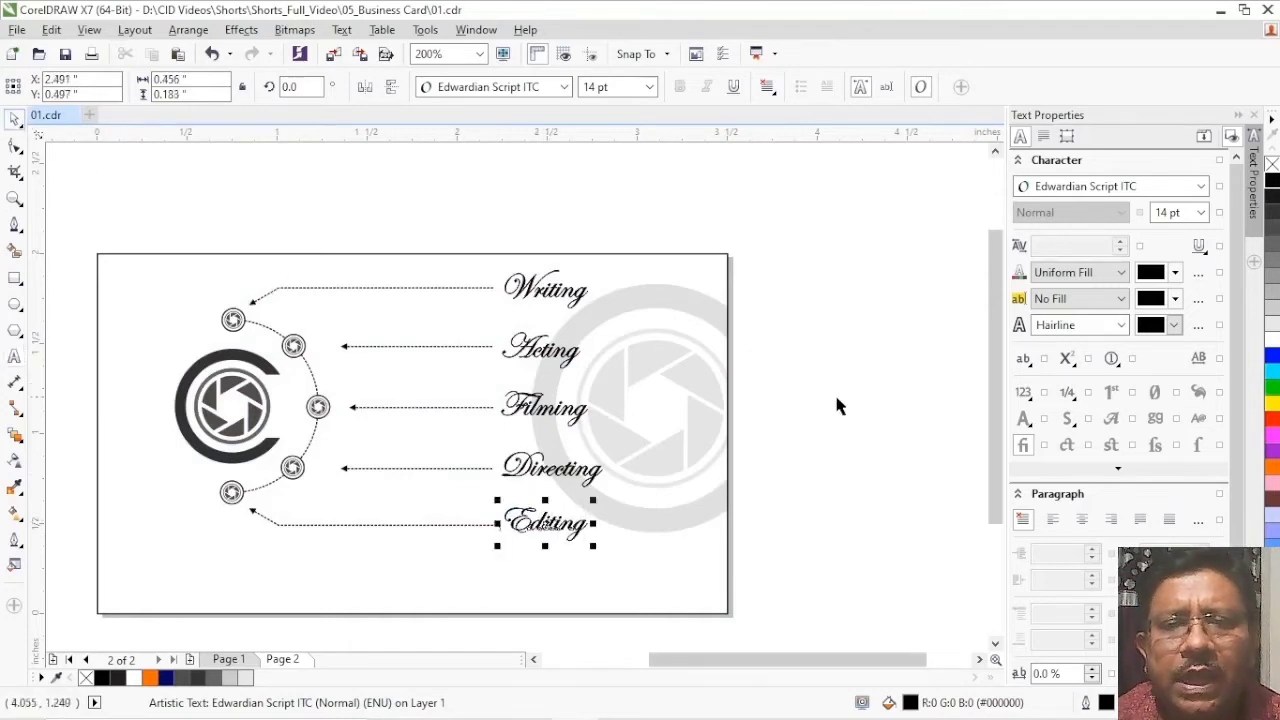
pyautogui.click(809, 493)
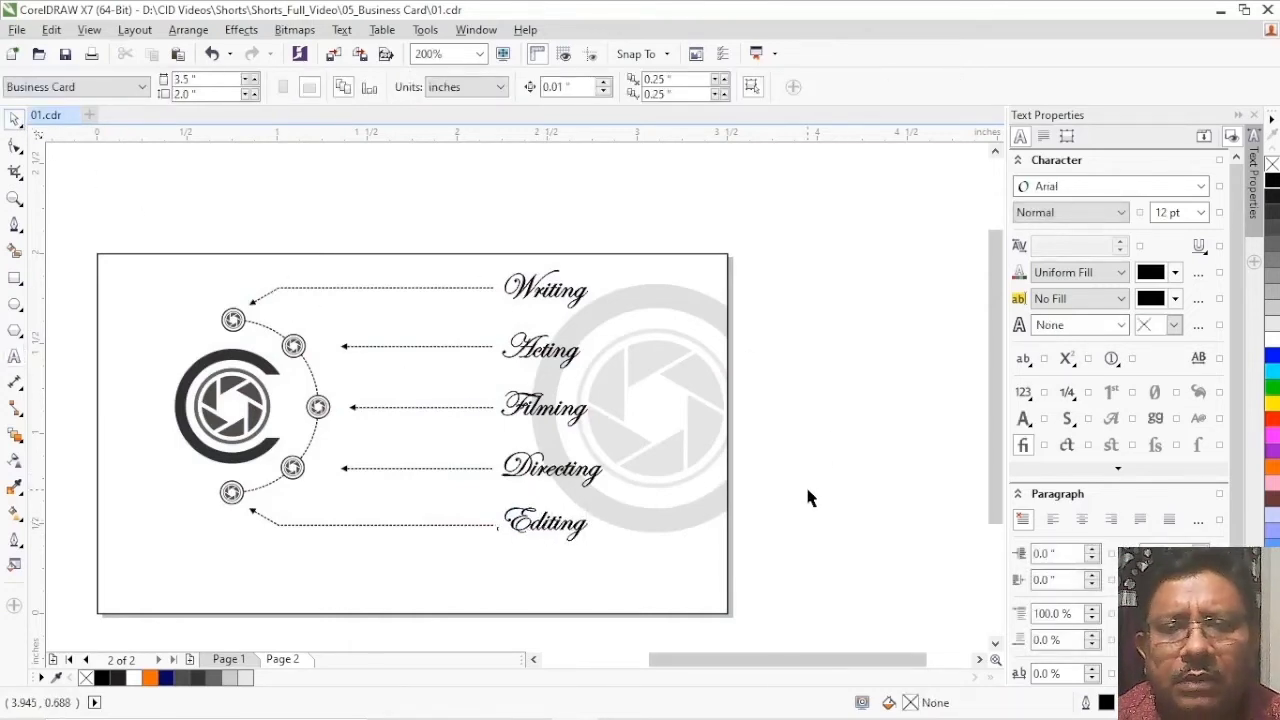
# - Set the font size of "Writing" and the other four service words to 12 pt
pyautogui.click(562, 297)
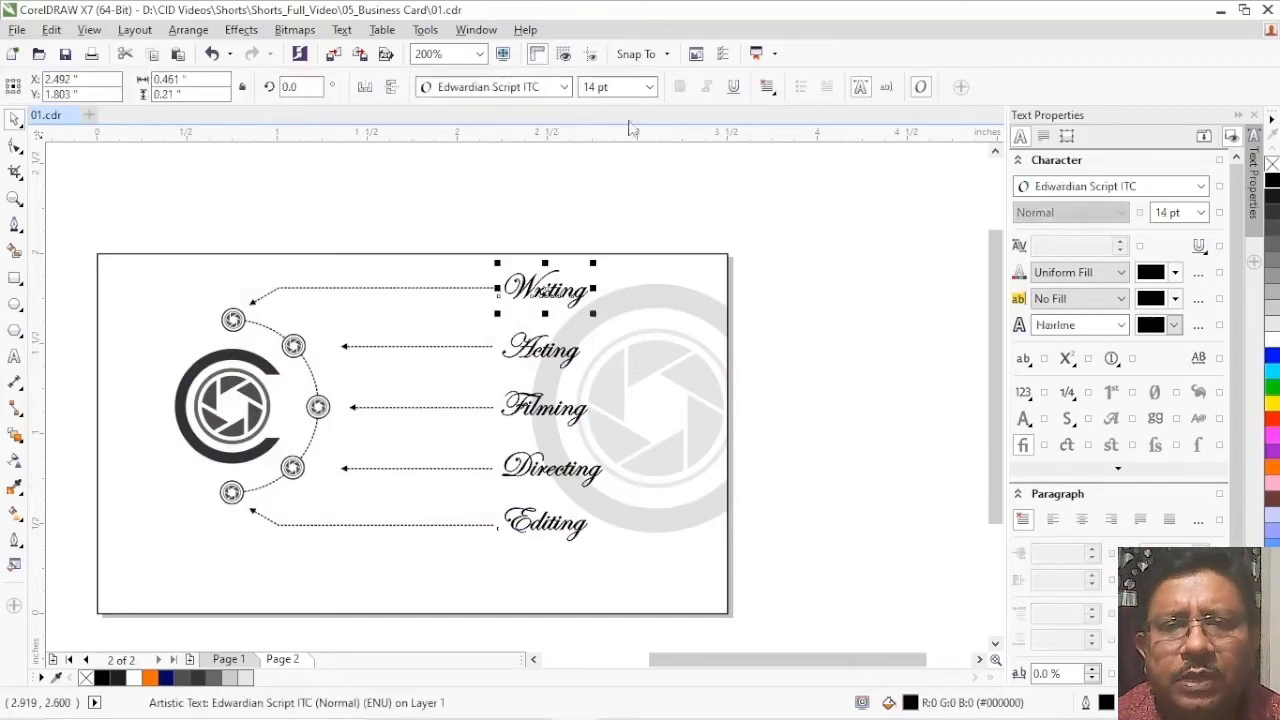
pyautogui.click(649, 87)
pyautogui.click(635, 203)
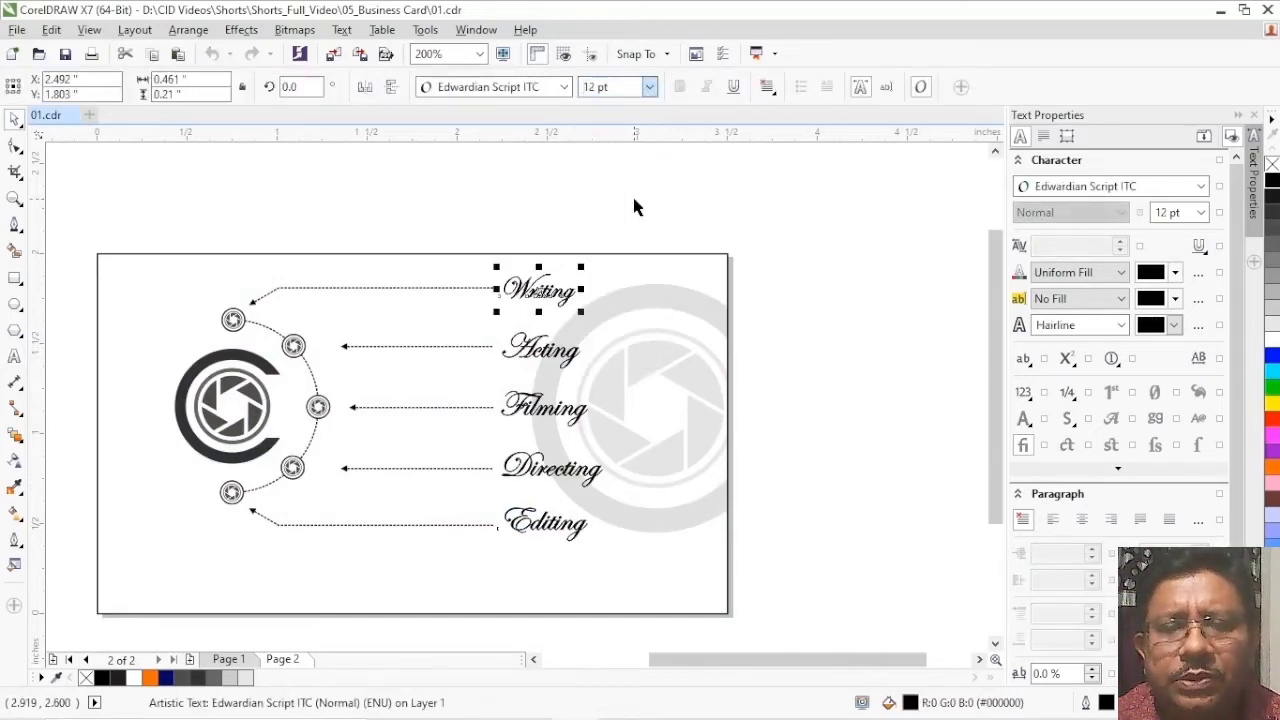
pyautogui.click(560, 360)
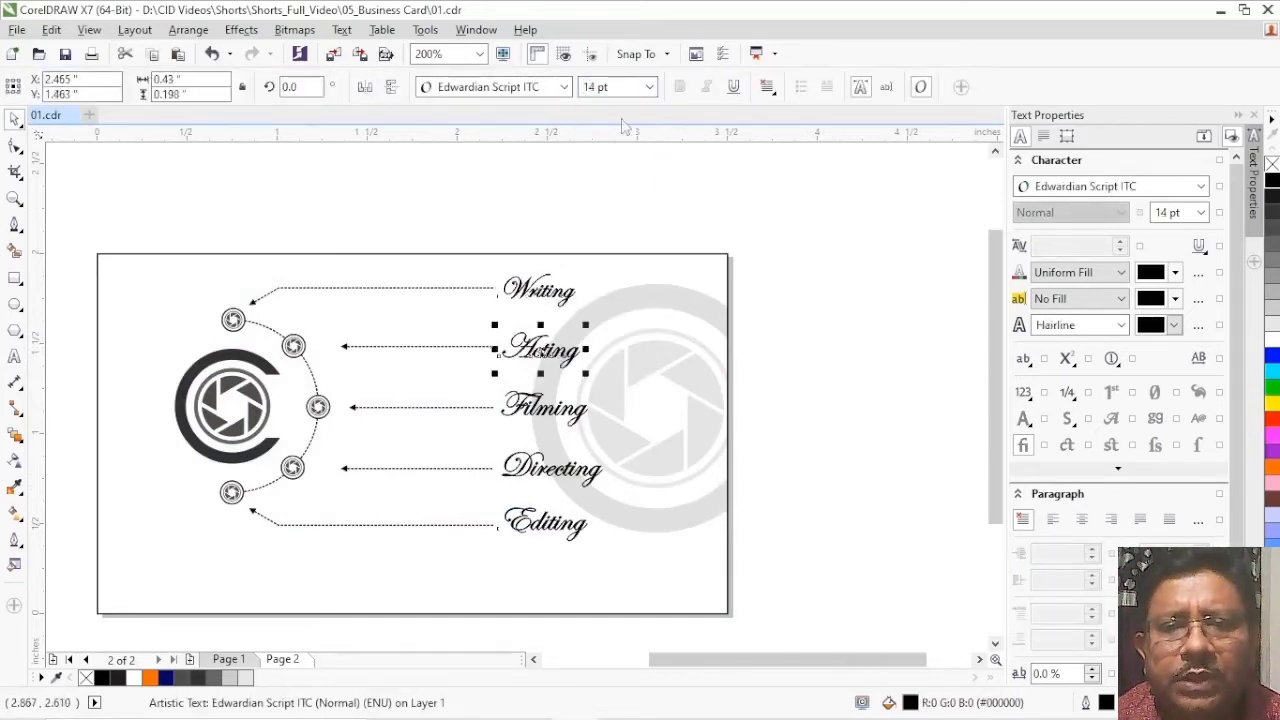
pyautogui.moveTo(779, 320); pyautogui.dragTo(498, 592)
pyautogui.click(648, 88)
pyautogui.click(650, 88)
pyautogui.click(620, 201)
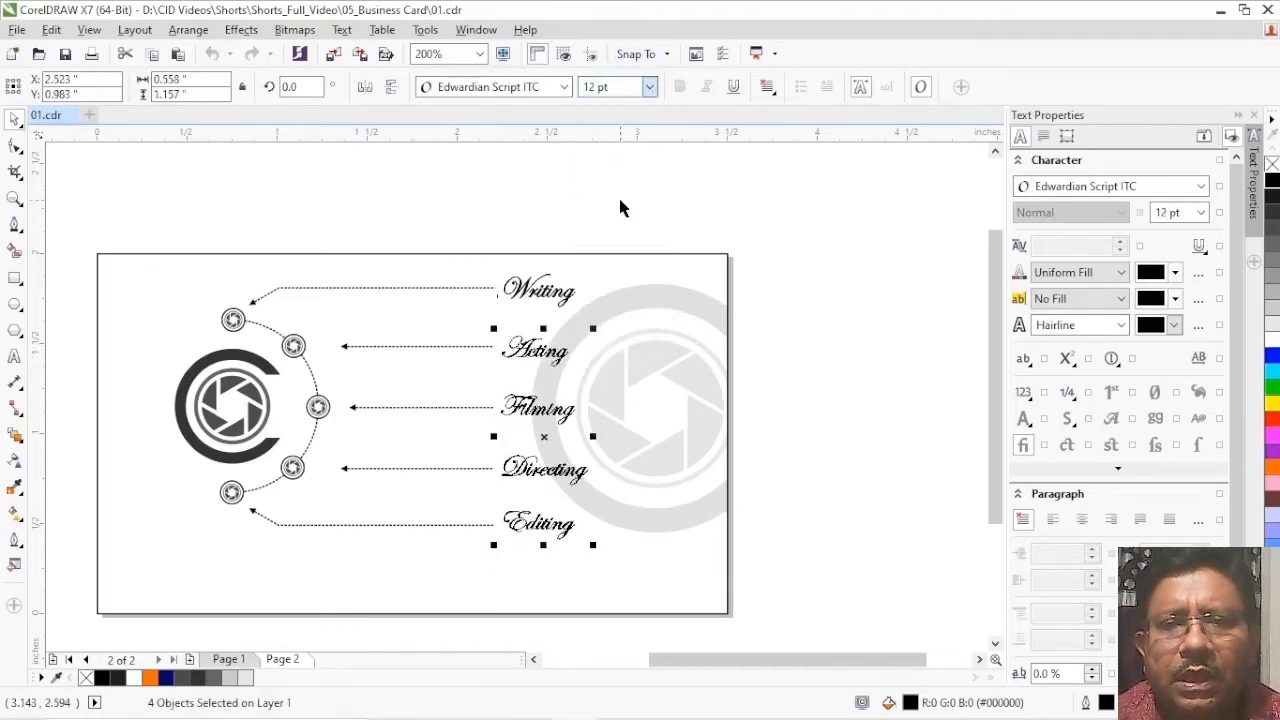
pyautogui.click(545, 292)
pyautogui.click(641, 197)
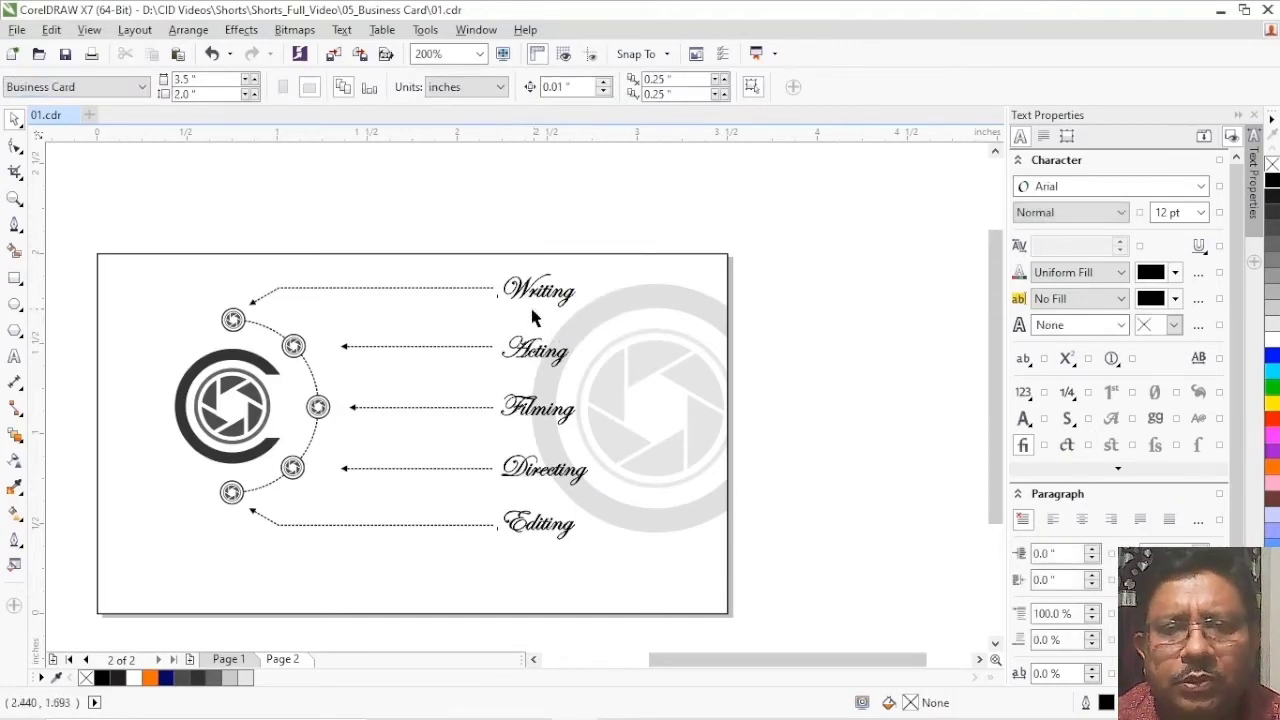
pyautogui.moveTo(133, 207); pyautogui.dragTo(616, 582)
pyautogui.click(783, 451)
pyautogui.click(449, 296)
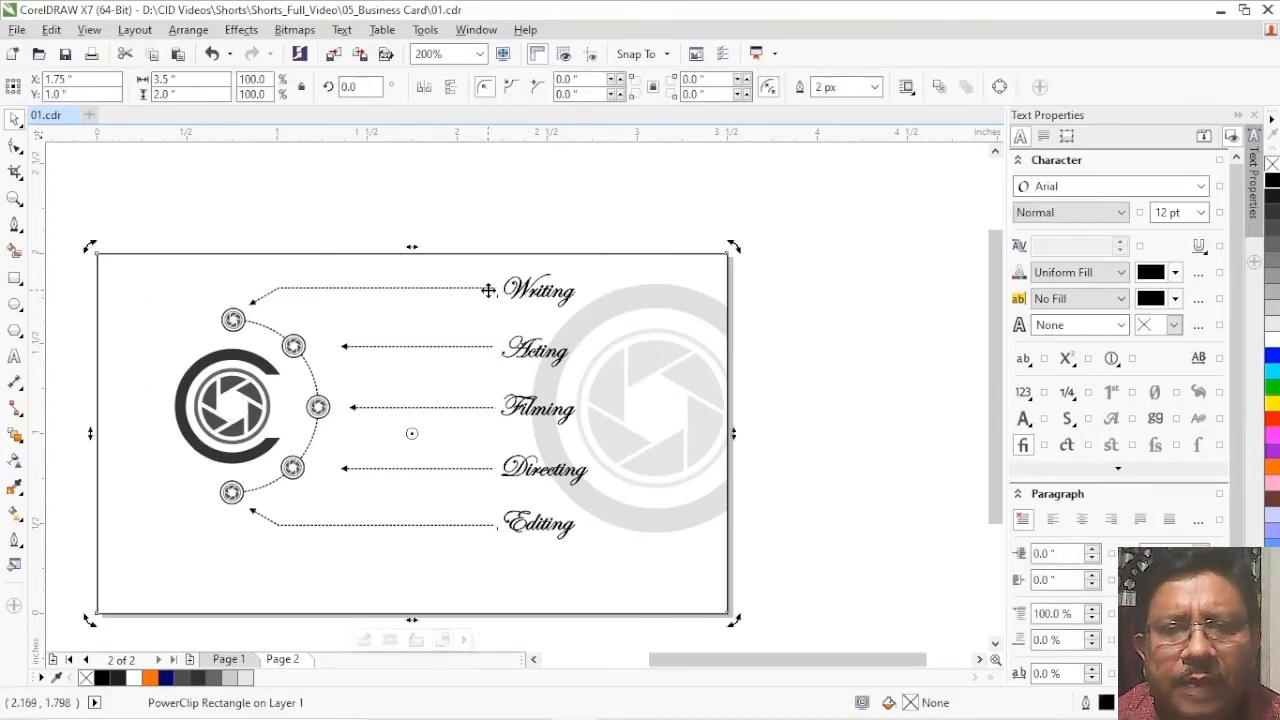
# - Shorten the dashed arrow beside "Writing" from its tail end to about 1.09 in wide
pyautogui.press('Escape')
pyautogui.click(490, 289)
pyautogui.moveTo(502, 297); pyautogui.dragTo(450, 300)
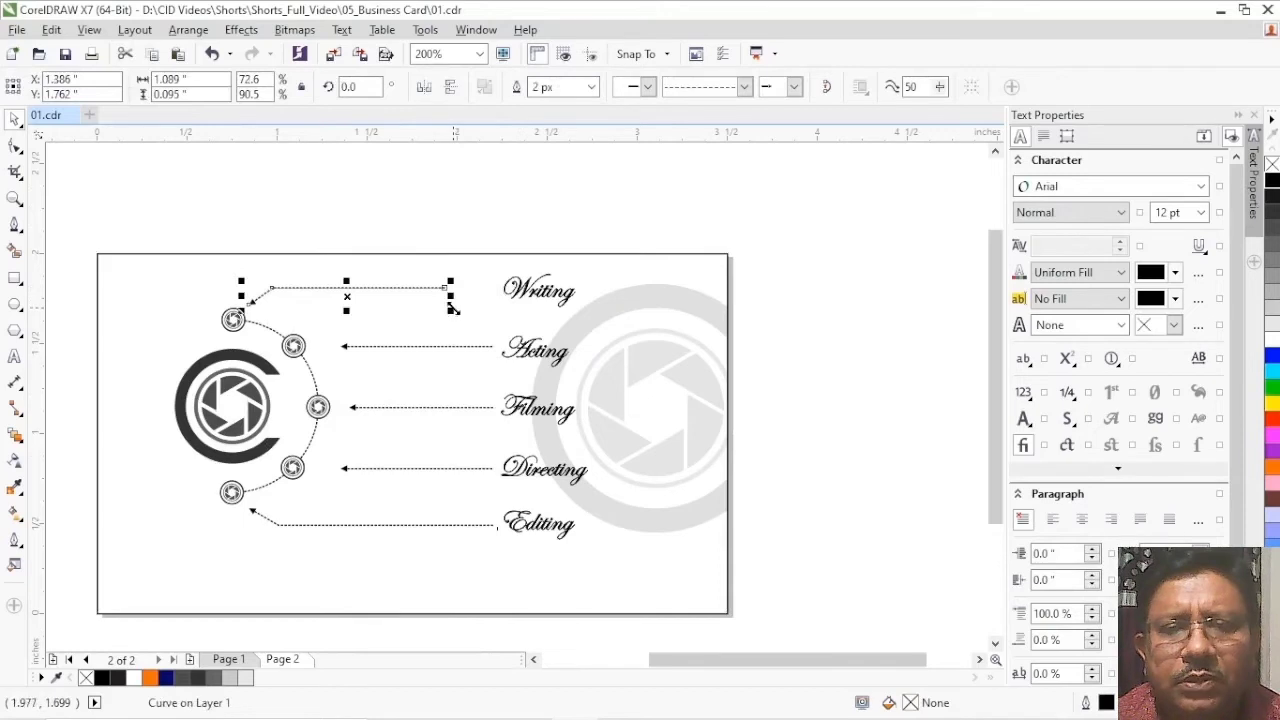
# - Place a vertical guideline at the tail of the shortened "Writing" arrow and show the guidelines
pyautogui.moveTo(40, 305); pyautogui.dragTo(449, 372)
pyautogui.click(446, 372)
pyautogui.press('Delete')
pyautogui.click(470, 347)
pyautogui.click(591, 54)
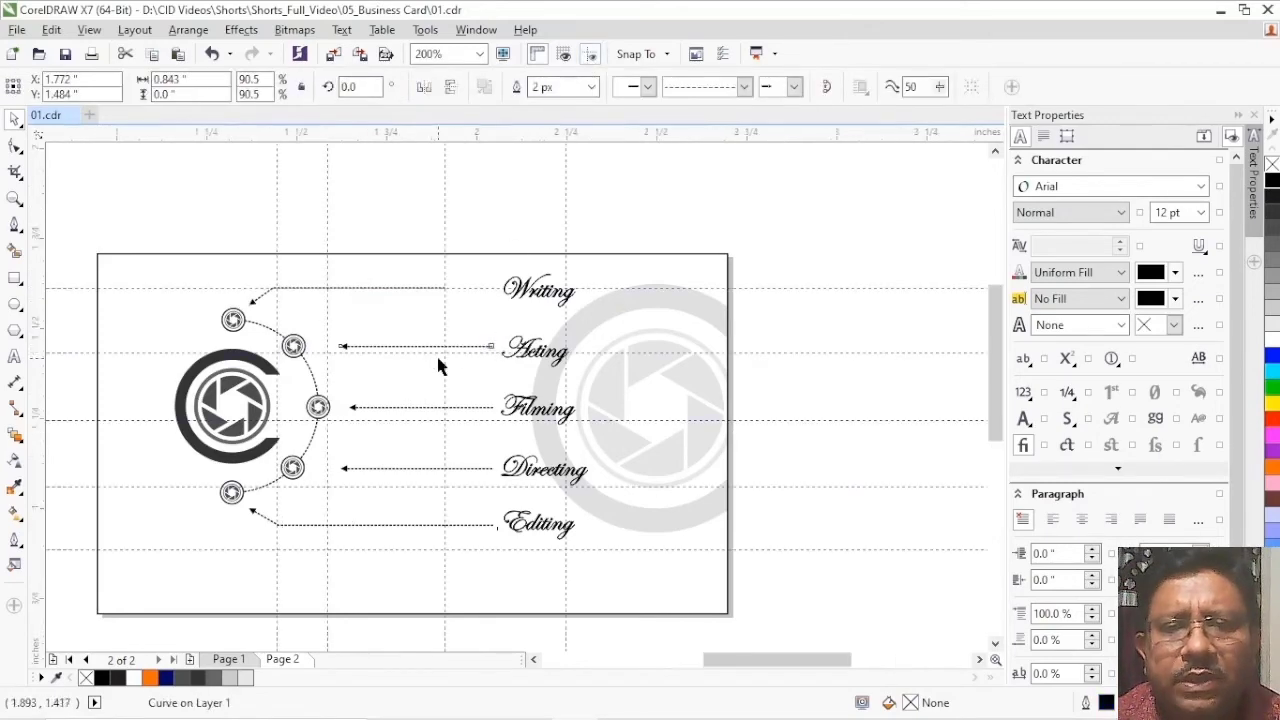
# - Shorten the "Acting", "Filming" and "Directing" arrows so their tails end at the vertical guideline
pyautogui.scroll(2, 437, 360)
pyautogui.moveTo(660, 310); pyautogui.dragTo(464, 310)
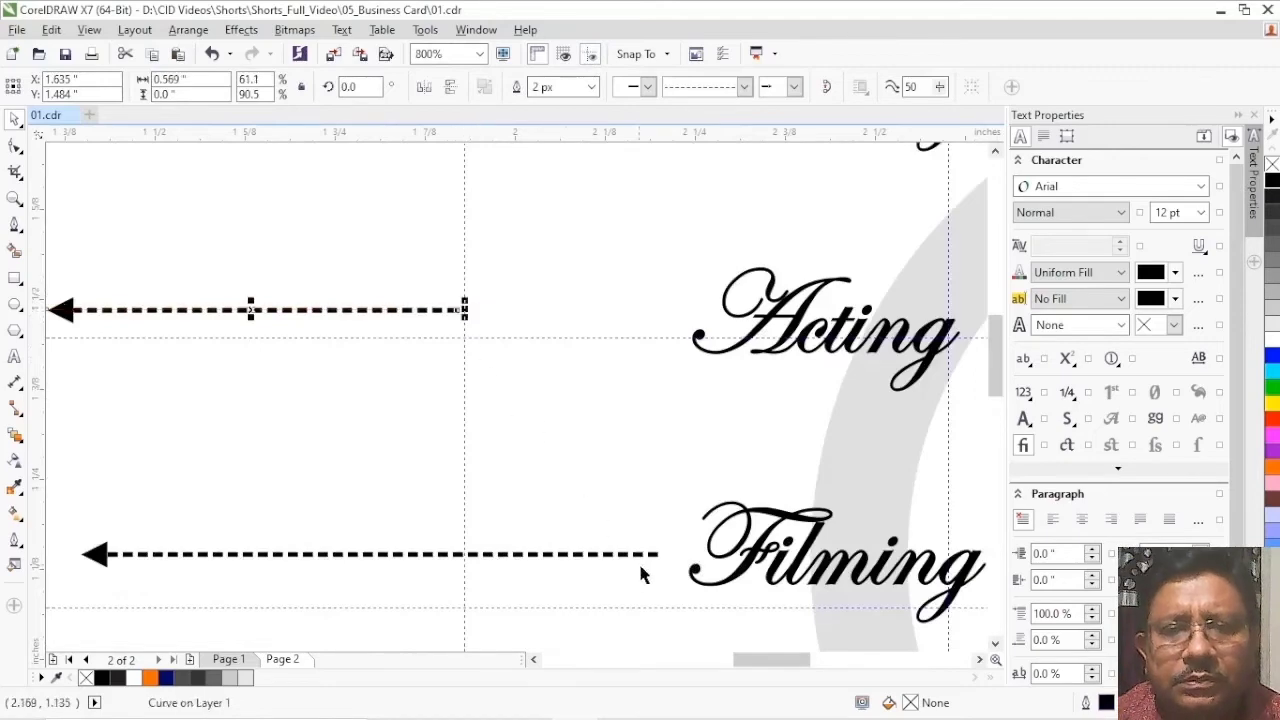
pyautogui.click(662, 554)
pyautogui.moveTo(664, 554); pyautogui.dragTo(466, 566)
pyautogui.scroll(-1, 470, 520)
pyautogui.click(566, 565)
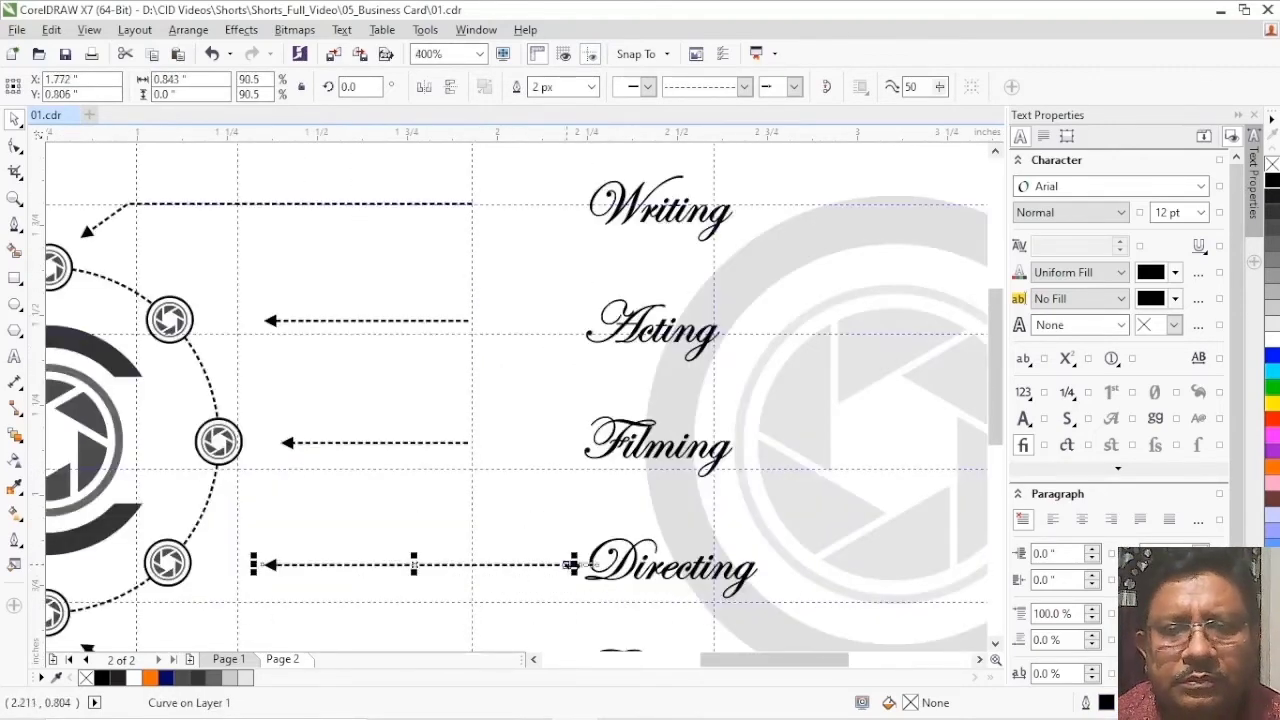
pyautogui.moveTo(572, 565); pyautogui.dragTo(470, 566)
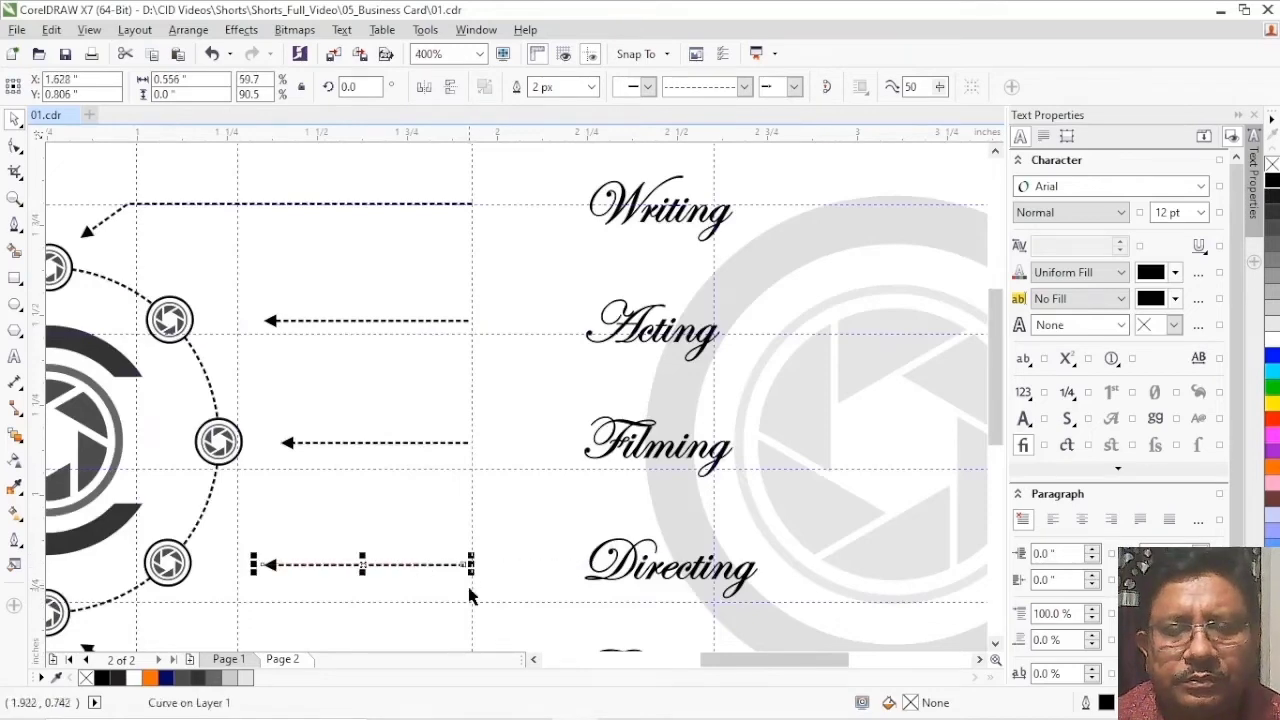
# - Shorten the "Editing" arrow to about 1.08 in wide so its tail ends at the vertical guideline
pyautogui.scroll(-2, 448, 630)
pyautogui.scroll(2, 448, 636)
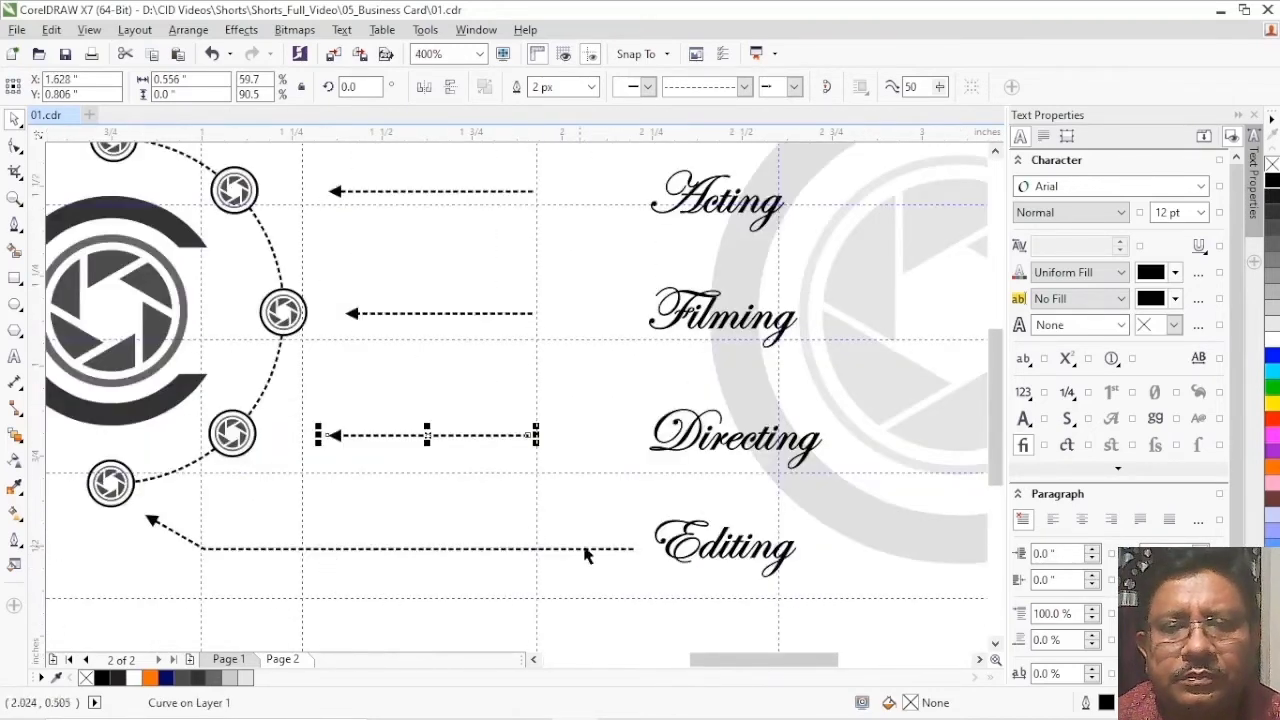
pyautogui.click(614, 548)
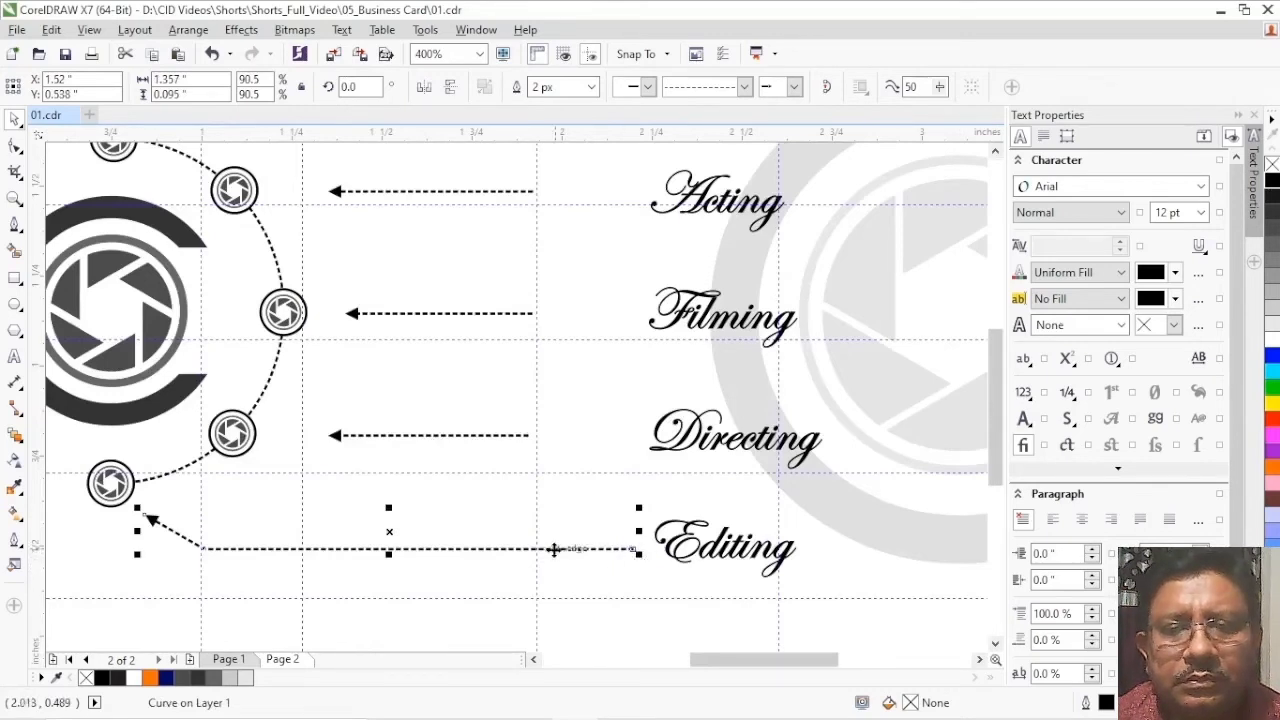
pyautogui.moveTo(640, 531); pyautogui.dragTo(540, 531)
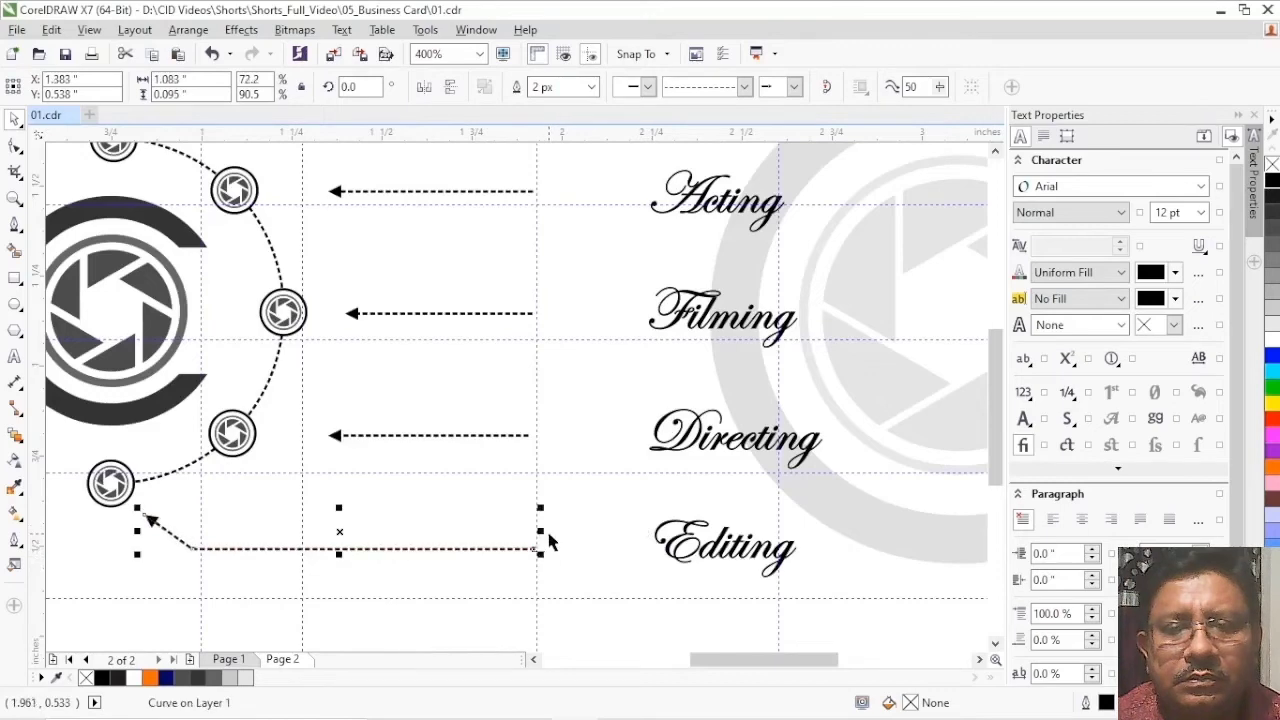
pyautogui.scroll(-2, 549, 541)
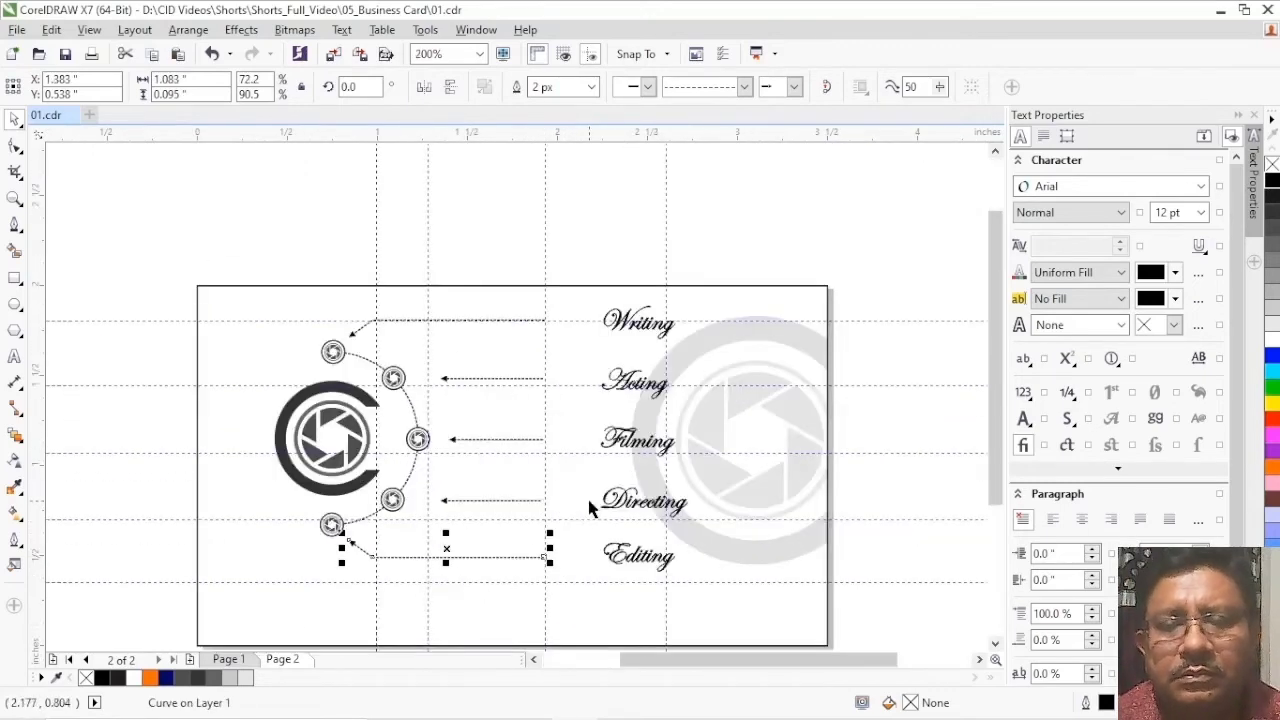
# - Nudge "Filming" left until it sits right beside the tail of the middle arrow
pyautogui.click(624, 445)
pyautogui.press('Left')
pyautogui.press('Left')
pyautogui.press('Left')
pyautogui.press('Left')
pyautogui.press('Left')
pyautogui.press('Left')
pyautogui.press('Left')
pyautogui.press('Left')
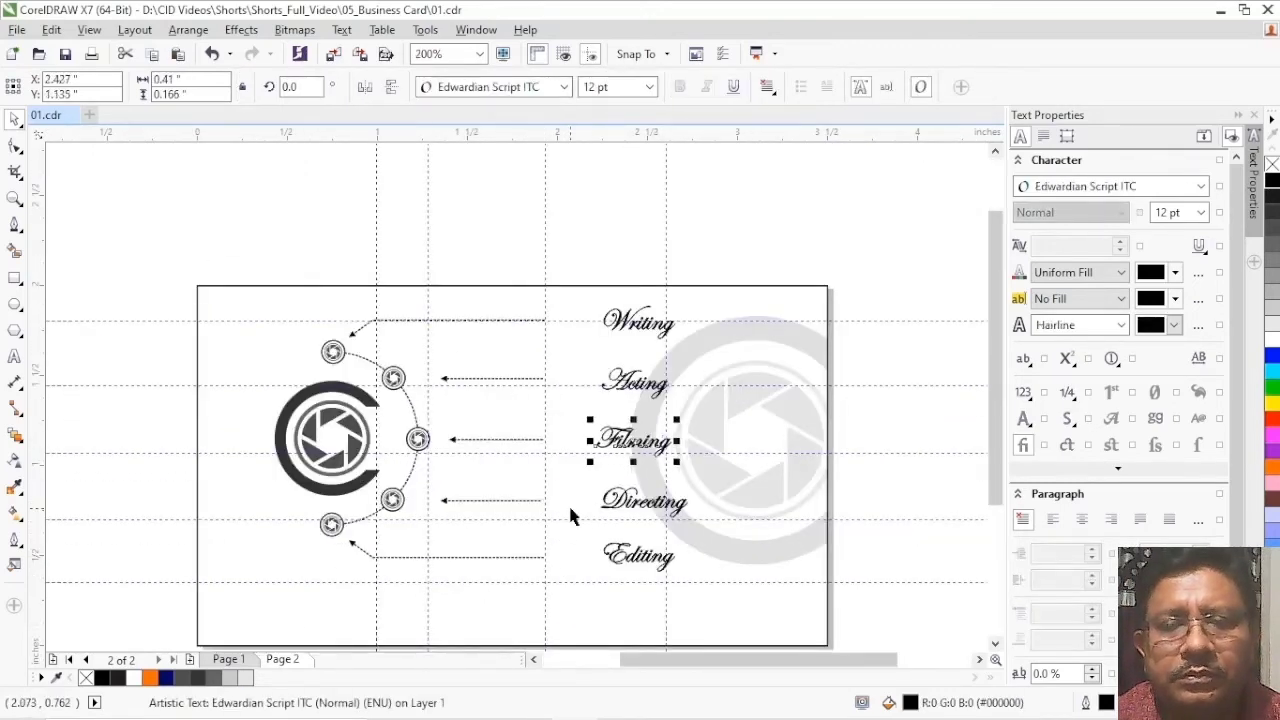
pyautogui.press('Left')
pyautogui.press('Left')
pyautogui.press('Left')
pyautogui.press('Left')
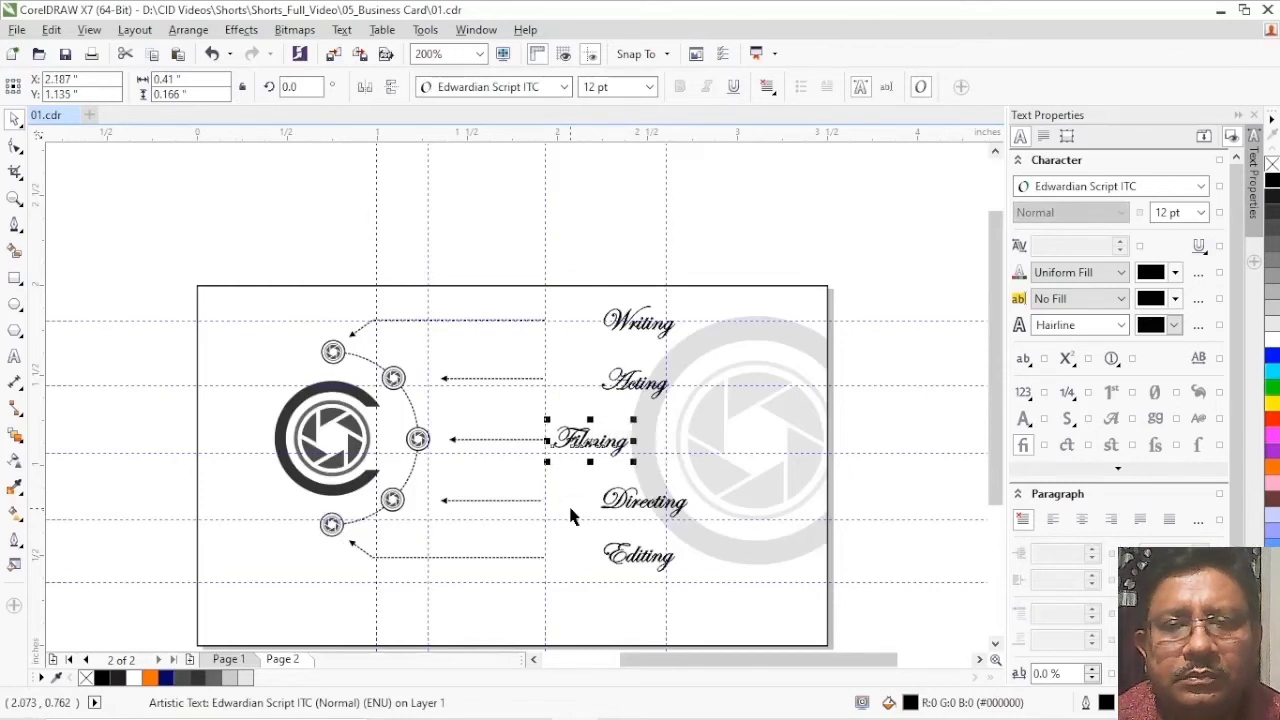
# - Nudge "Acting" left, leaving it slightly further right than "Filming" to follow the emblem's curve
pyautogui.click(620, 405)
pyautogui.press('Left')
pyautogui.press('Left')
pyautogui.press('Left')
pyautogui.press('Left')
pyautogui.press('Left')
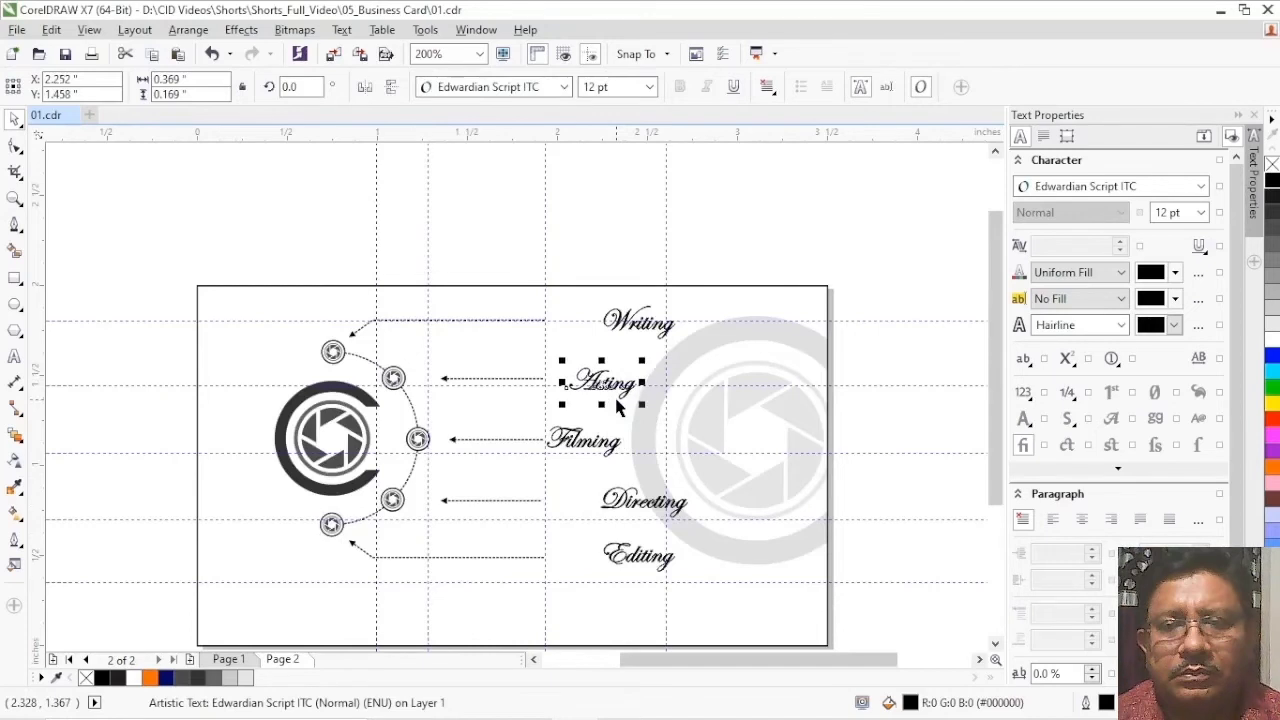
# - Nudge "Directing" left until it sits right beside its arrow's tail, roughly aligned with "Filming"
pyautogui.click(633, 503)
pyautogui.press('Left')
pyautogui.press('Left')
pyautogui.press('Left')
pyautogui.press('Left')
pyautogui.press('Left')
pyautogui.press('Left')
pyautogui.press('Left')
pyautogui.press('Left')
pyautogui.press('Left')
pyautogui.press('Left')
pyautogui.press('Left')
pyautogui.press('Left')
pyautogui.press('Left')
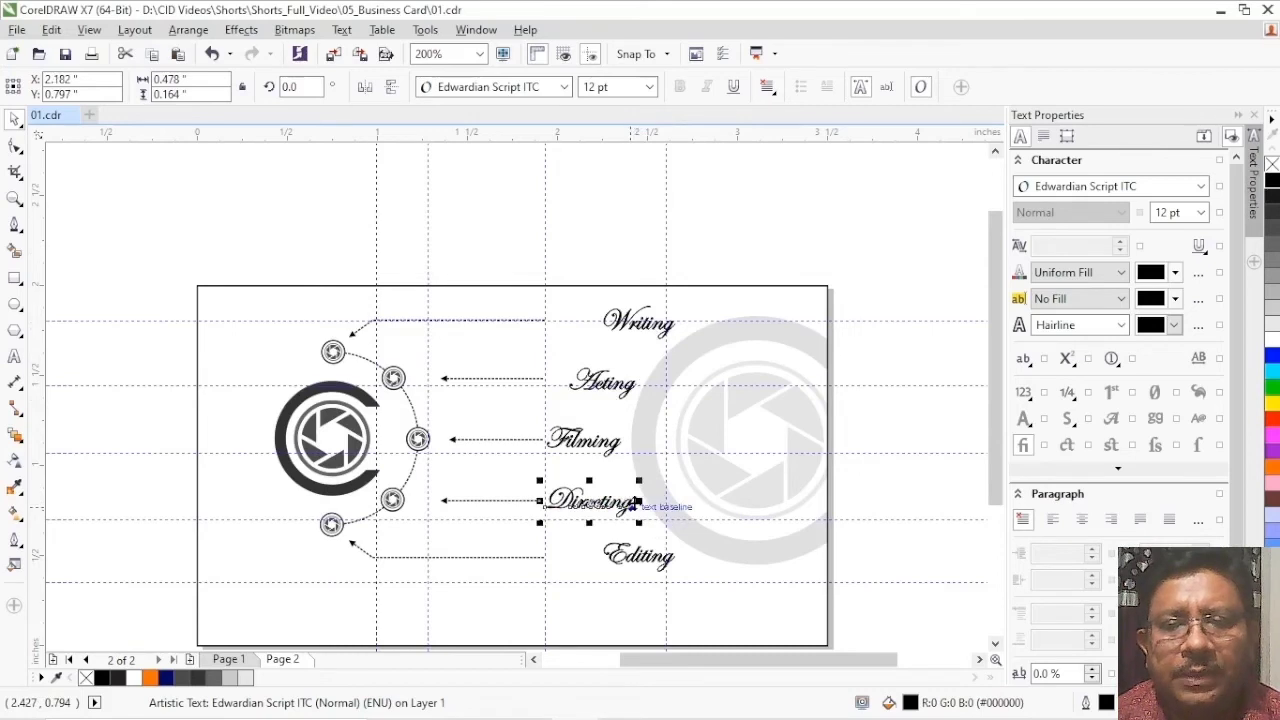
# - Nudge "Editing" left, keeping it further right than "Directing"
pyautogui.click(636, 557)
pyautogui.press('Left')
pyautogui.press('Left')
pyautogui.press('Left')
pyautogui.press('Left')
pyautogui.press('Left')
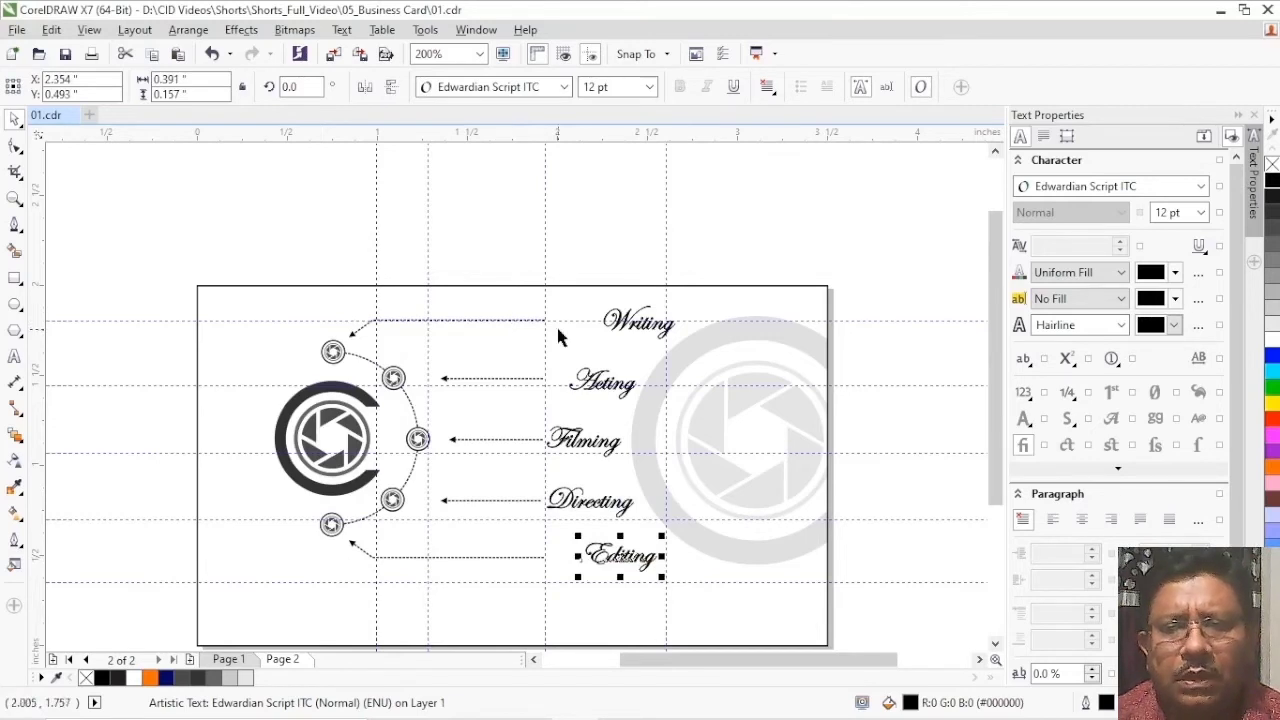
# - Hide the guidelines and lengthen the "Writing" and "Editing" arrows toward their words
pyautogui.click(589, 53)
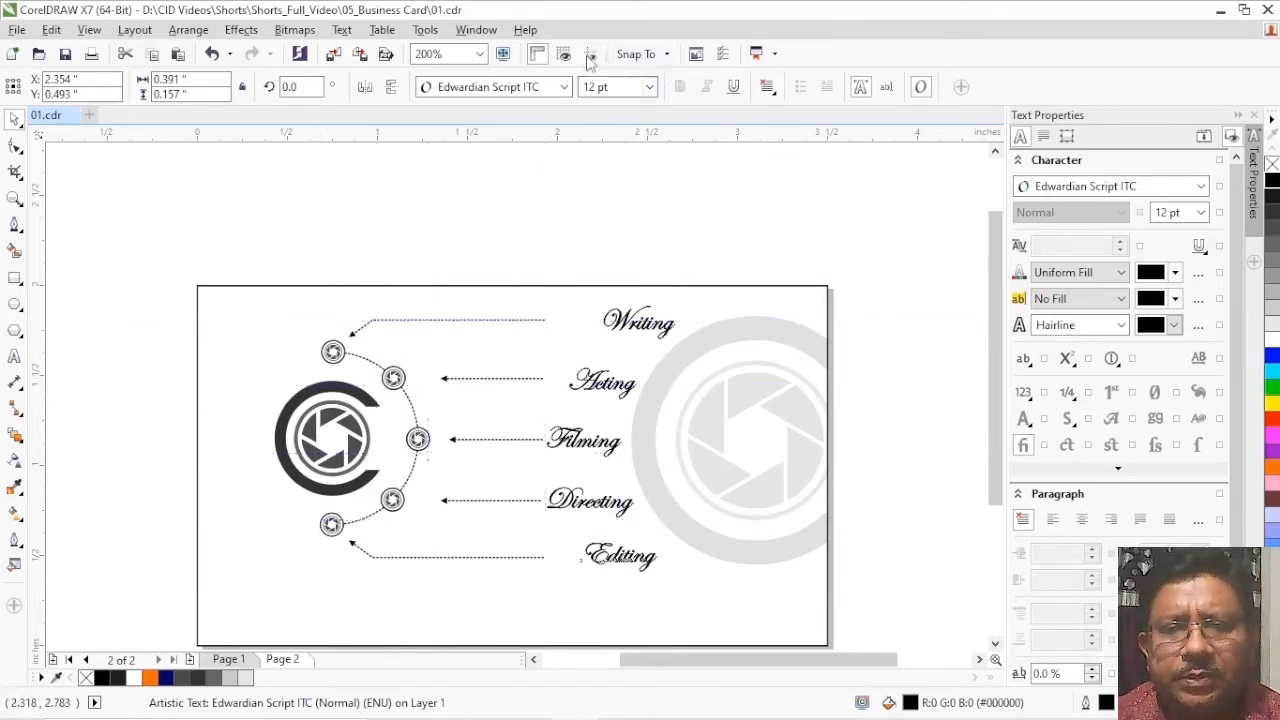
pyautogui.click(544, 322)
pyautogui.moveTo(549, 328); pyautogui.dragTo(593, 336)
pyautogui.click(541, 556)
pyautogui.moveTo(543, 556); pyautogui.dragTo(580, 549)
# - Lengthen the "Acting" arrow toward its word and fine-tune the tail of the "Directing" arrow
pyautogui.click(517, 380)
pyautogui.moveTo(543, 378); pyautogui.dragTo(624, 366)
pyautogui.scroll(3, 551, 360)
pyautogui.scroll(-3, 507, 483)
pyautogui.scroll(2, 517, 571)
pyautogui.click(528, 482)
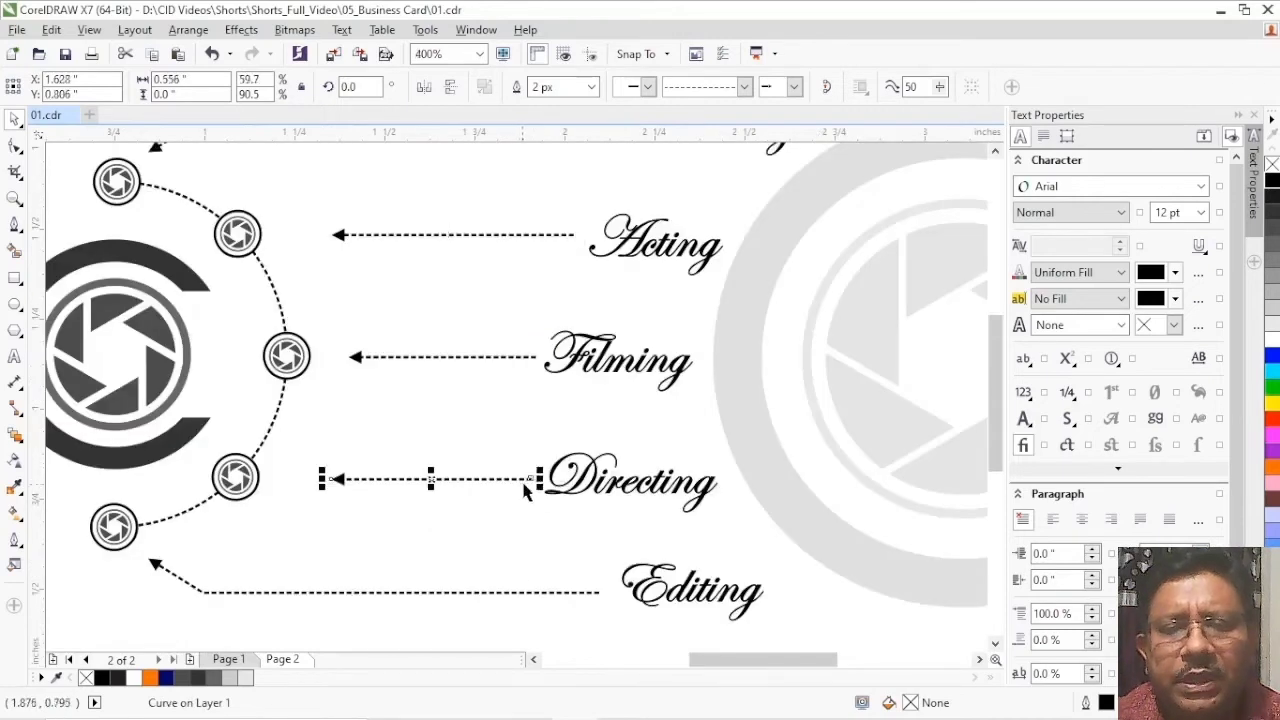
pyautogui.moveTo(535, 479); pyautogui.dragTo(534, 479)
# - Nudge "Acting" and "Writing" slightly left, closer to the tails of their arrows
pyautogui.scroll(-1, 522, 510)
pyautogui.press('Tab')
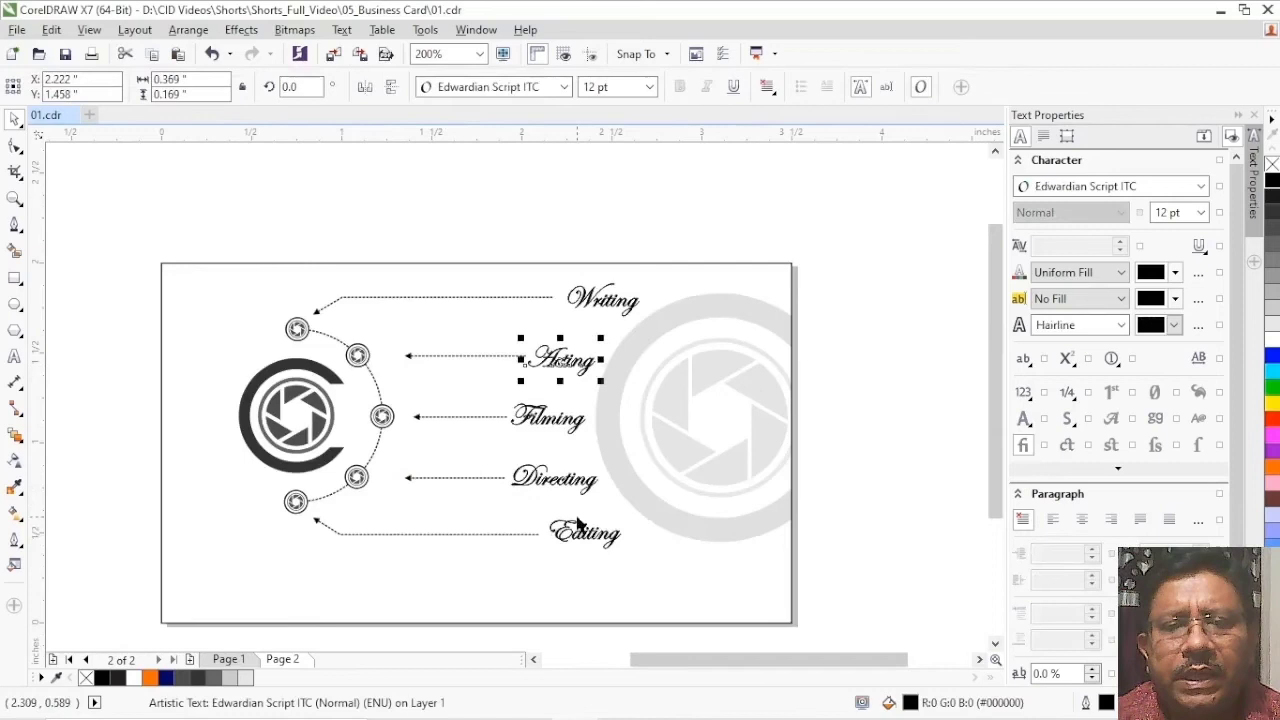
pyautogui.click(593, 305)
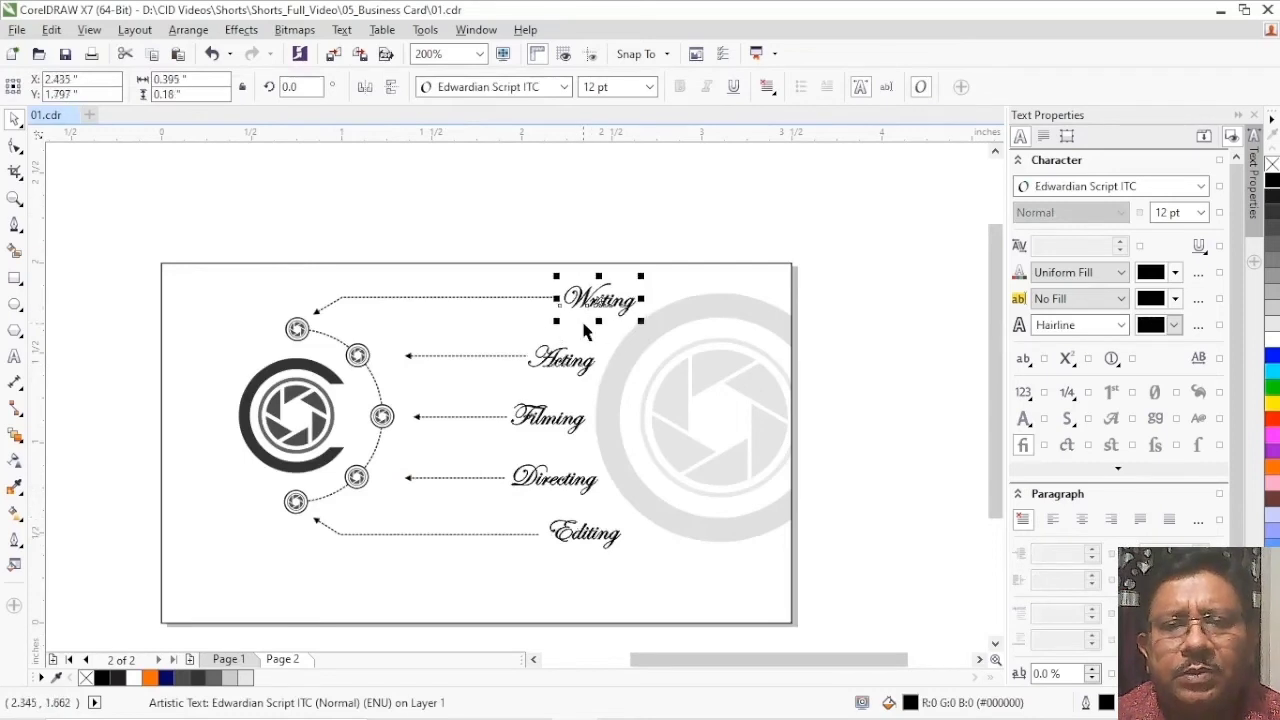
pyautogui.click(463, 196)
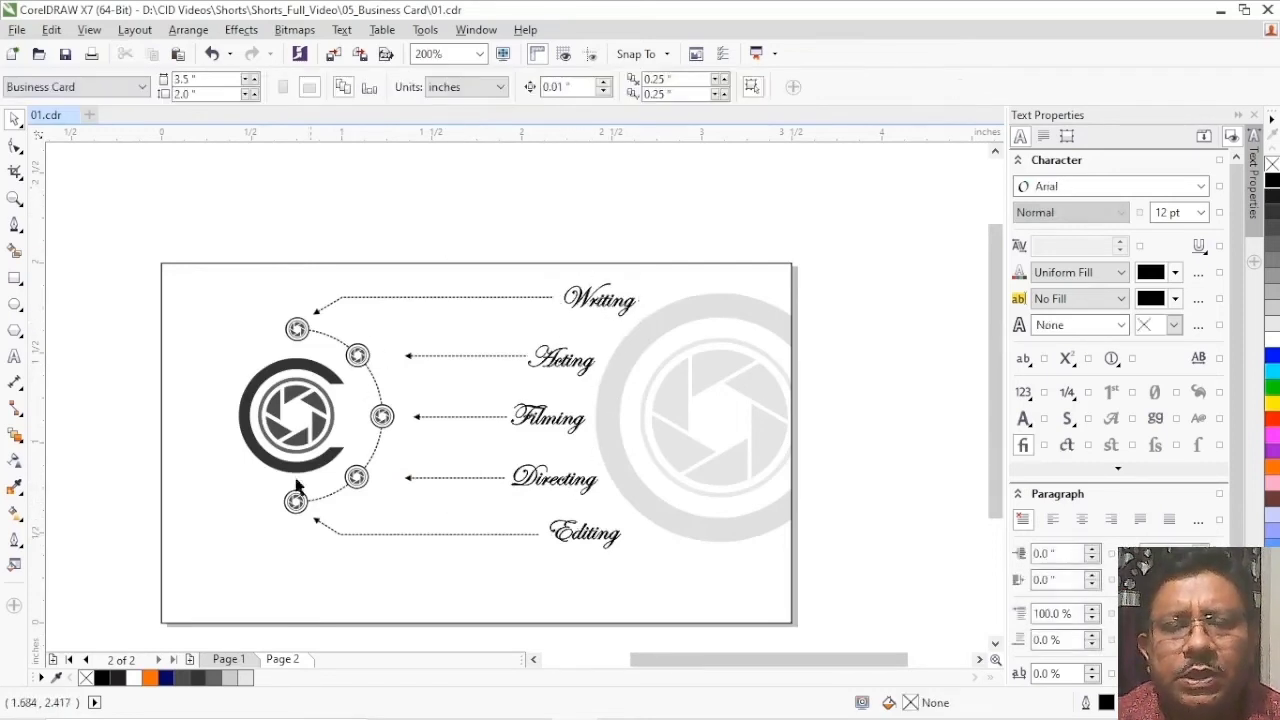
# - Draw a vertical bar about 0.04 by 1.16 in on the card's left edge, filled orange without an outline
pyautogui.click(15, 282)
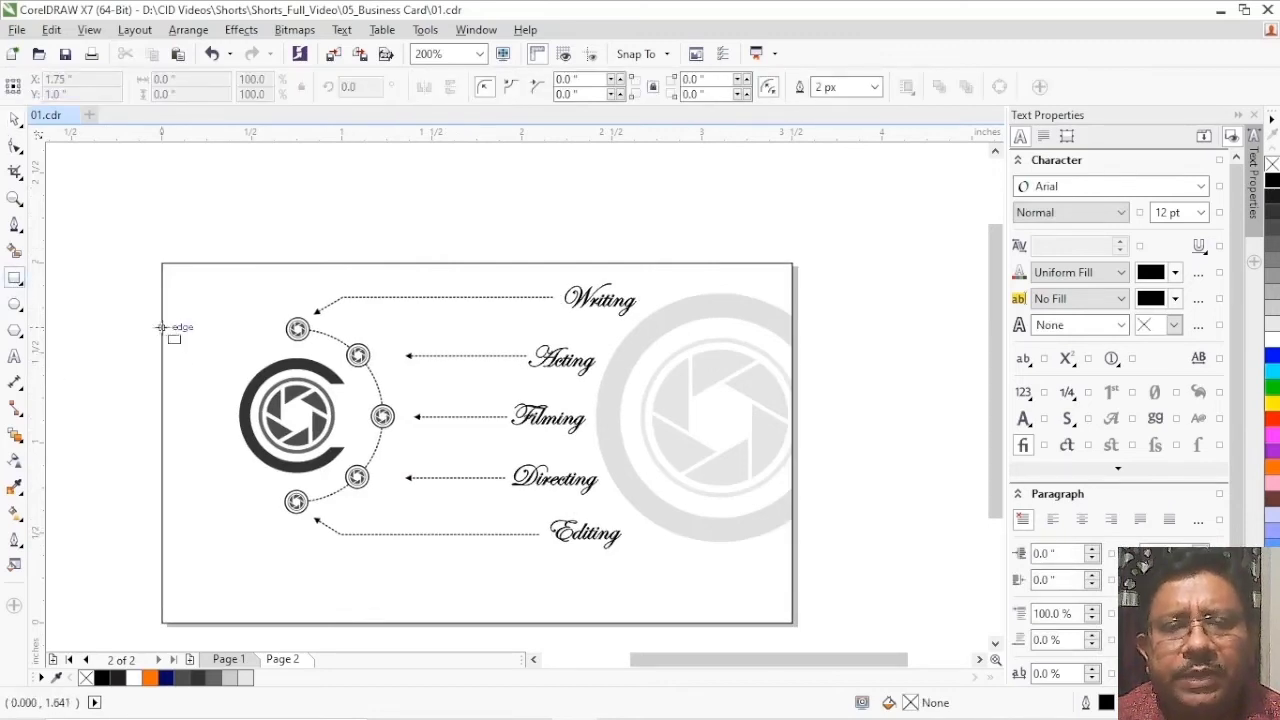
pyautogui.moveTo(160, 318); pyautogui.dragTo(169, 529)
pyautogui.click(1271, 468)
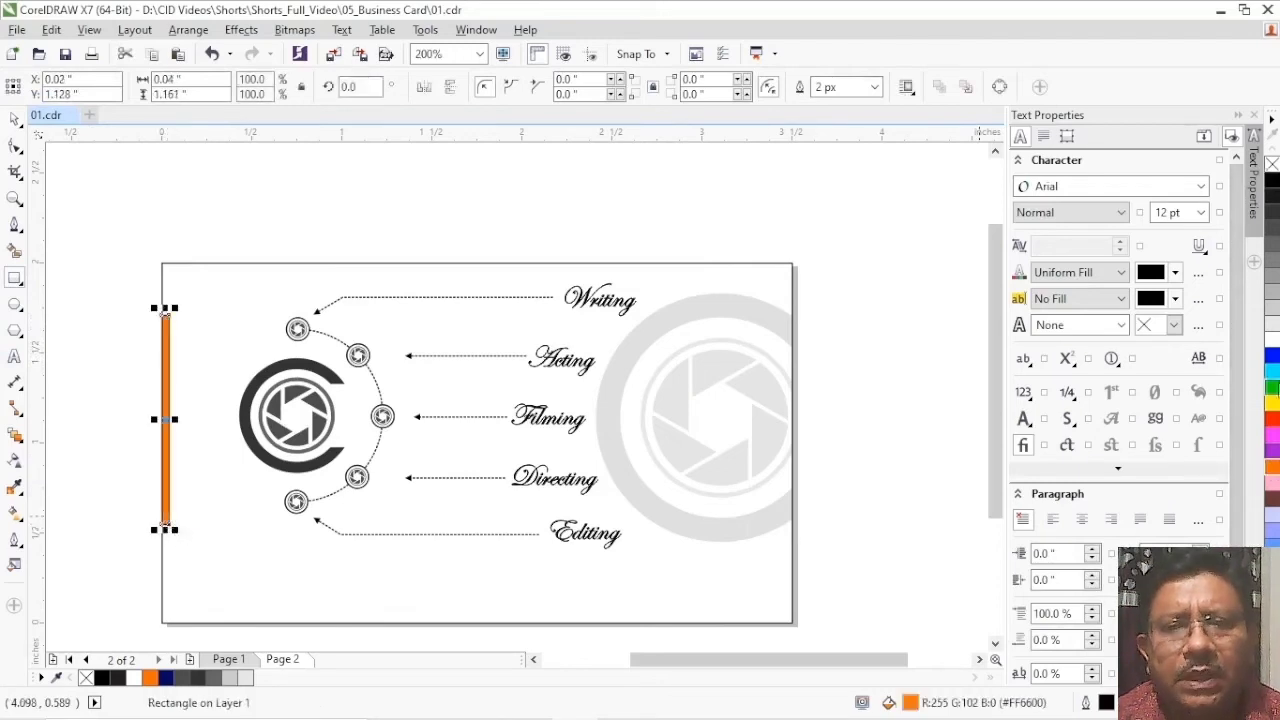
pyautogui.rightClick(1272, 165)
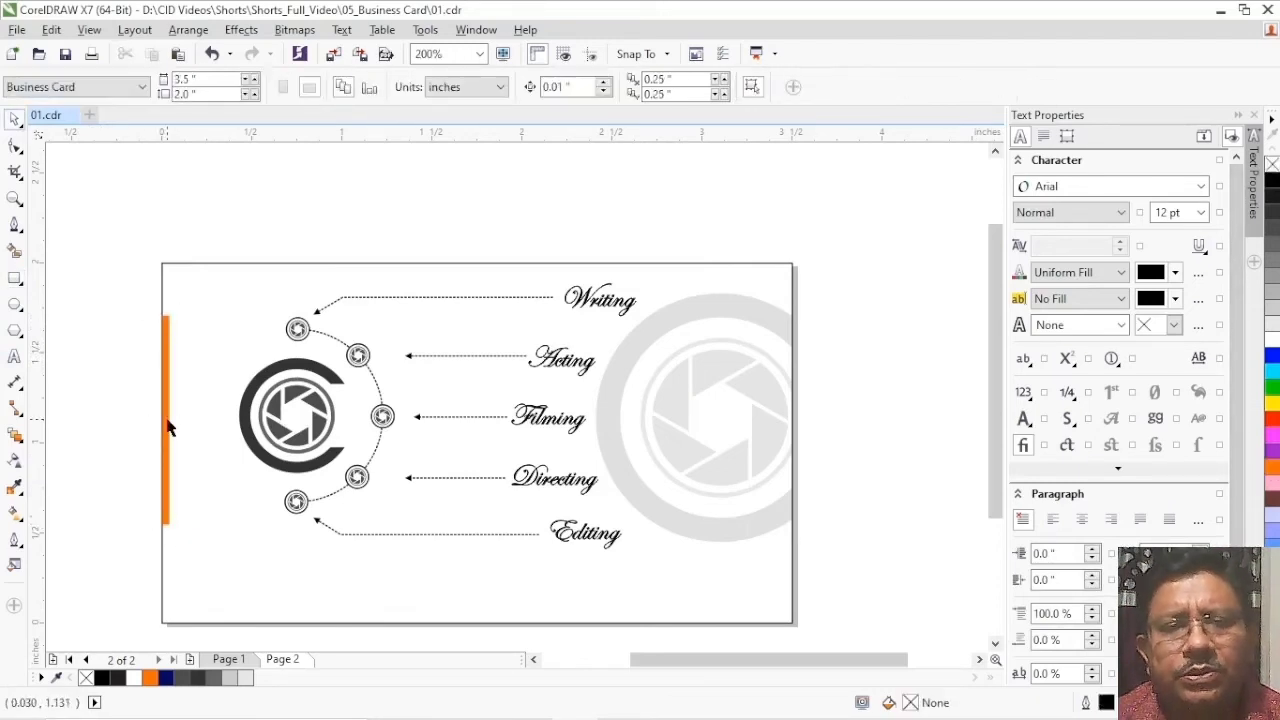
# - Duplicate the orange bar to the card's right edge at the same height, flush with the edge
pyautogui.moveTo(165, 419); pyautogui.dragTo(790, 468)
pyautogui.scroll(2, 800, 462)
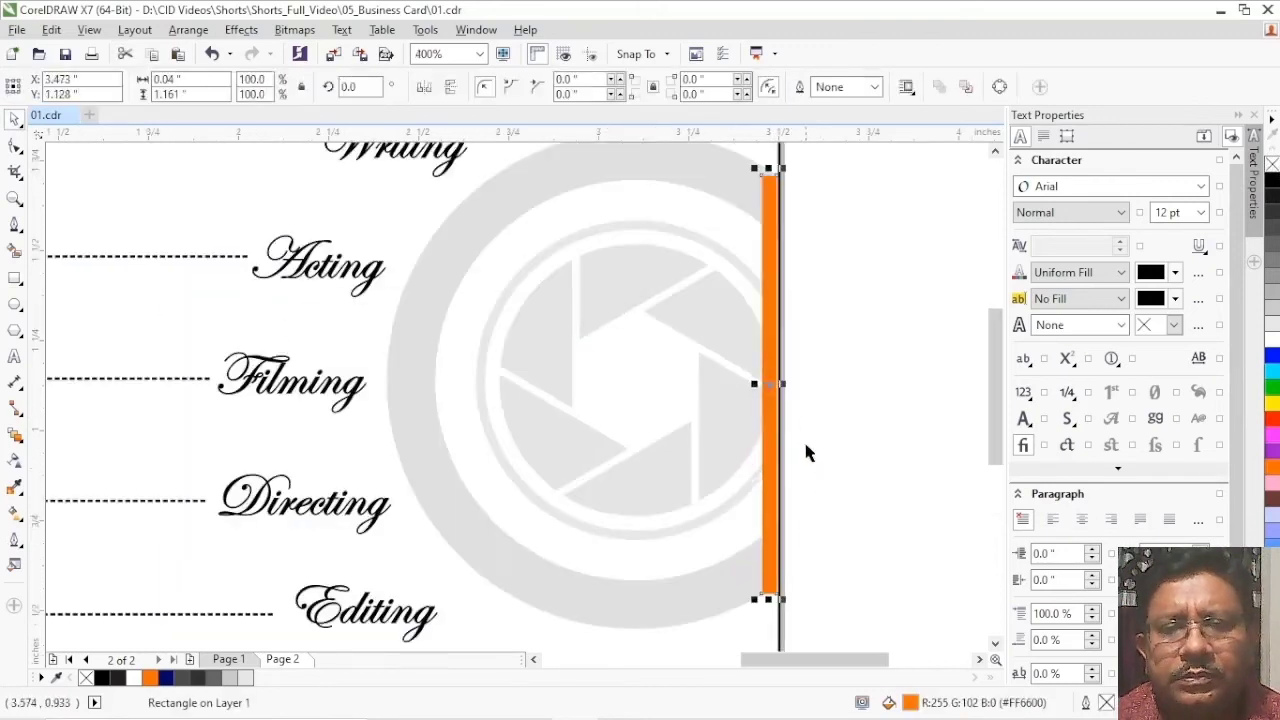
pyautogui.moveTo(782, 385); pyautogui.dragTo(803, 397)
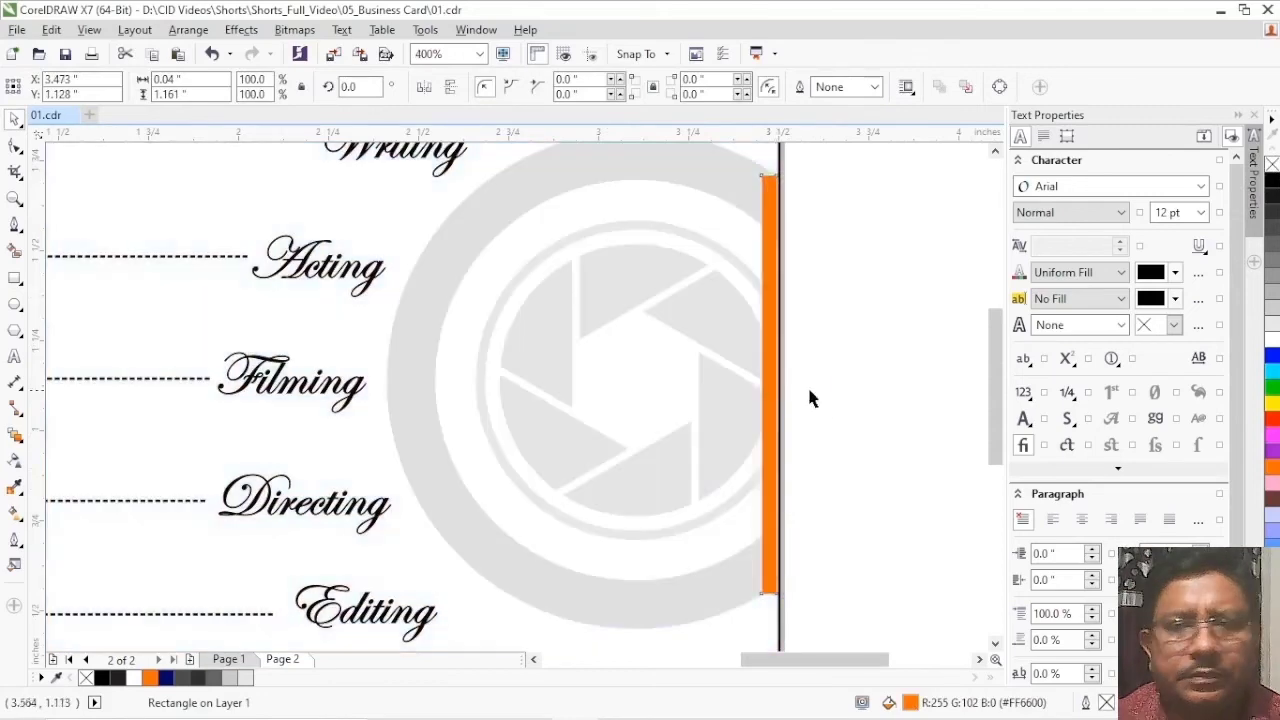
pyautogui.scroll(-2, 803, 397)
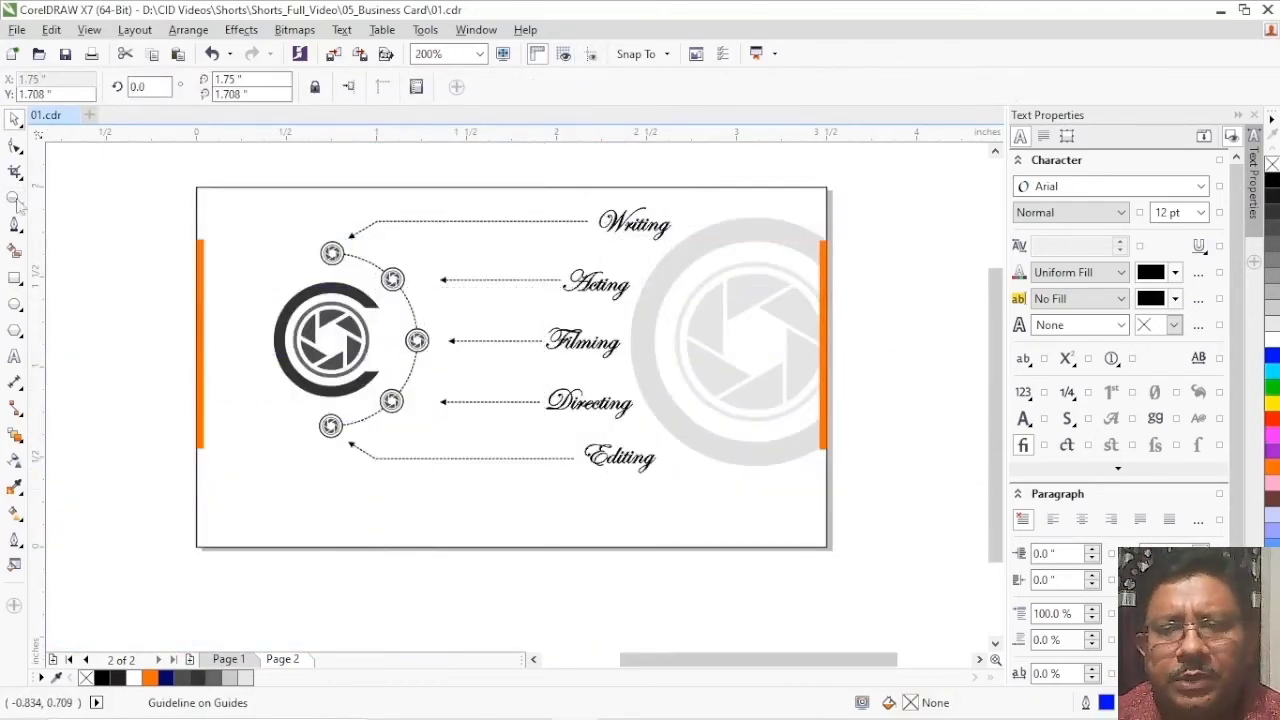
# - Draw a dark grey band across the full width of the card along its bottom edge
pyautogui.click(14, 278)
pyautogui.moveTo(200, 509); pyautogui.dragTo(830, 549)
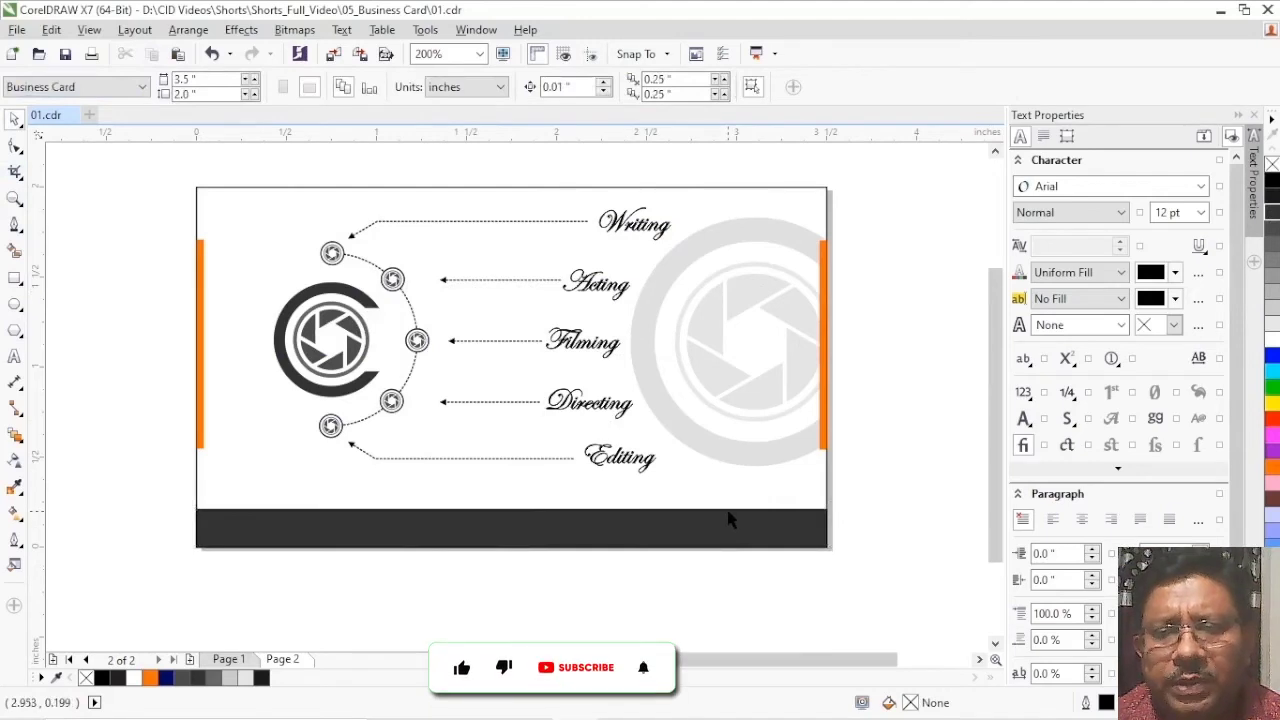
# - Add the text "Address and other details of the Company" over the dark band
pyautogui.click(14, 356)
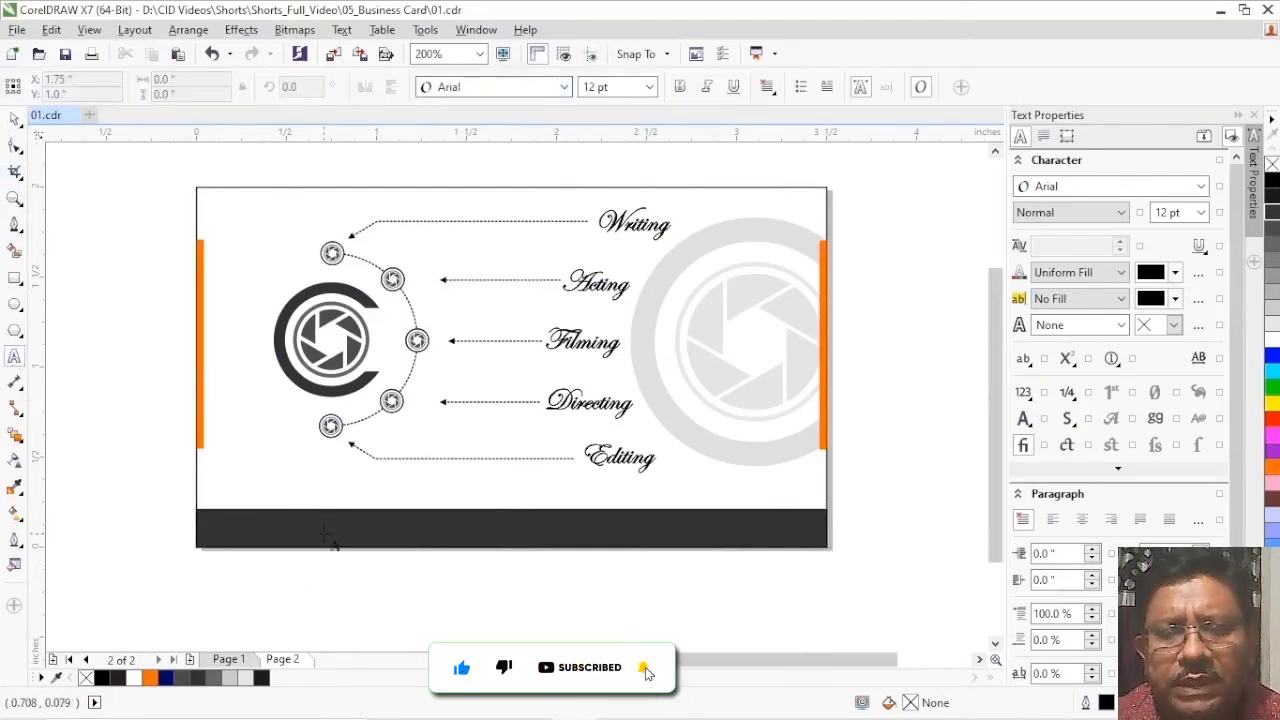
pyautogui.hscroll(1, 358, 537)
pyautogui.click(180, 562)
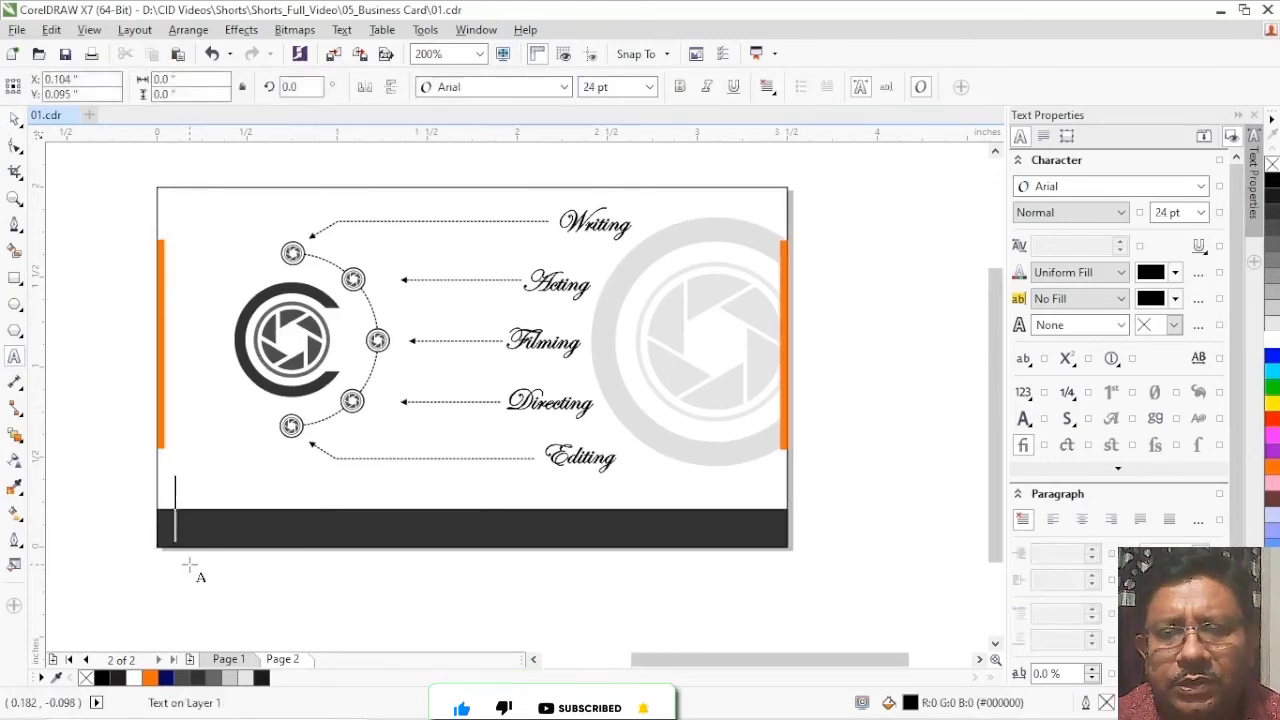
pyautogui.write('Address ')
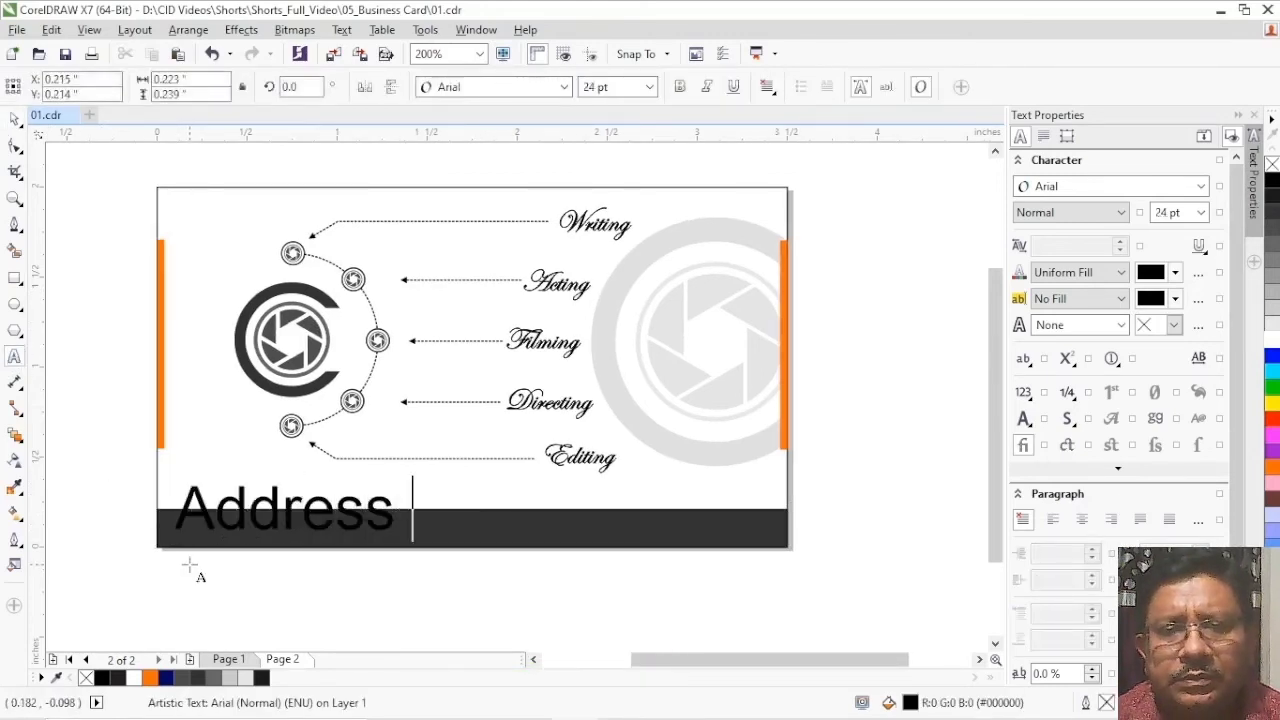
pyautogui.write('and o')
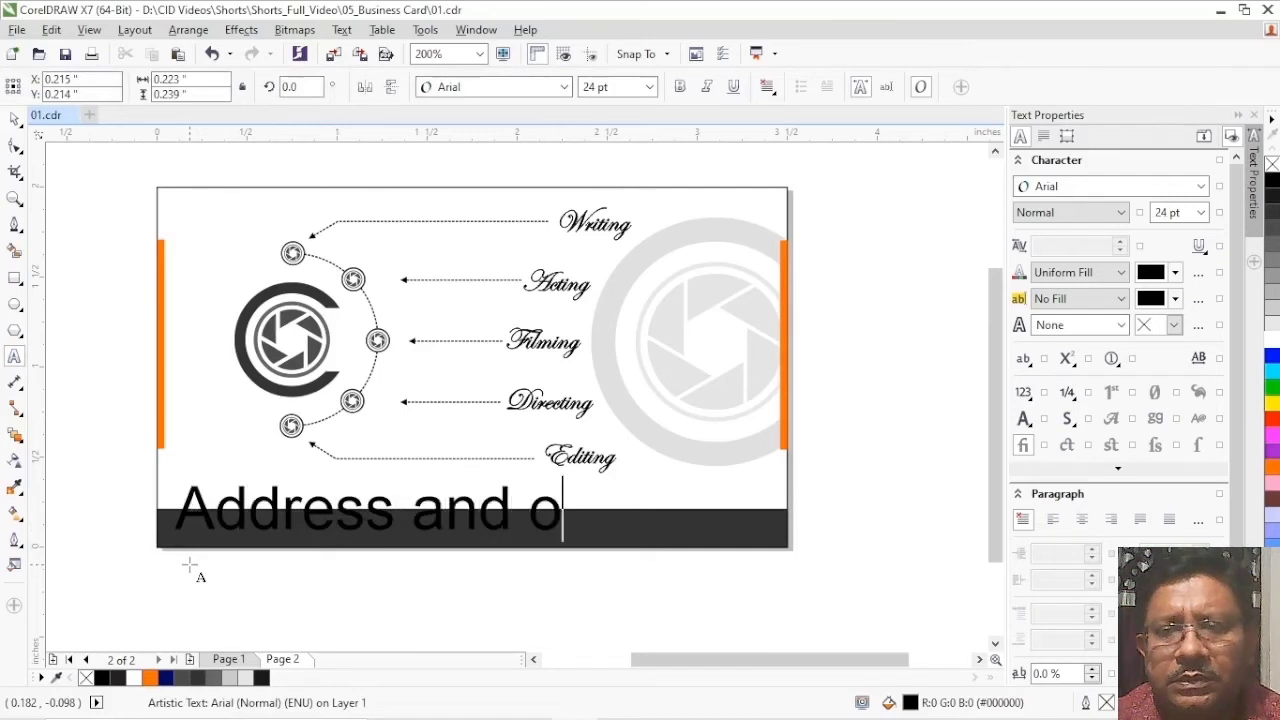
pyautogui.write('ther detail')
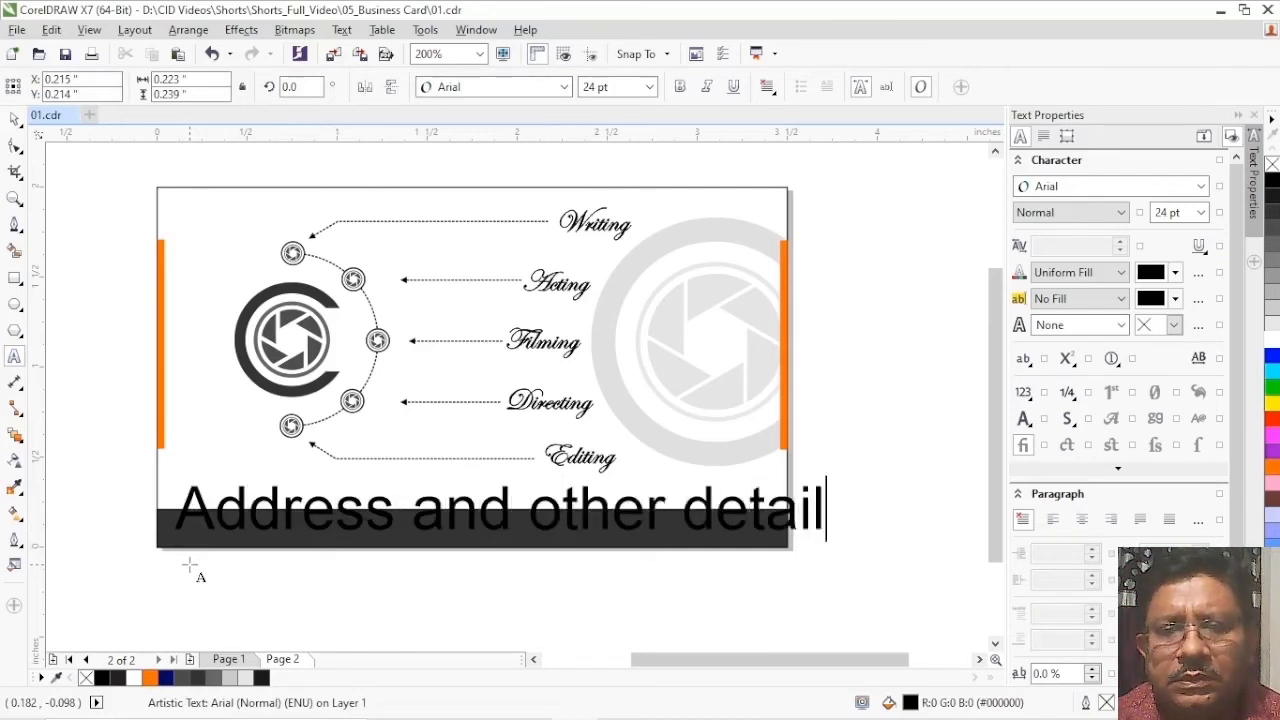
pyautogui.write('s o')
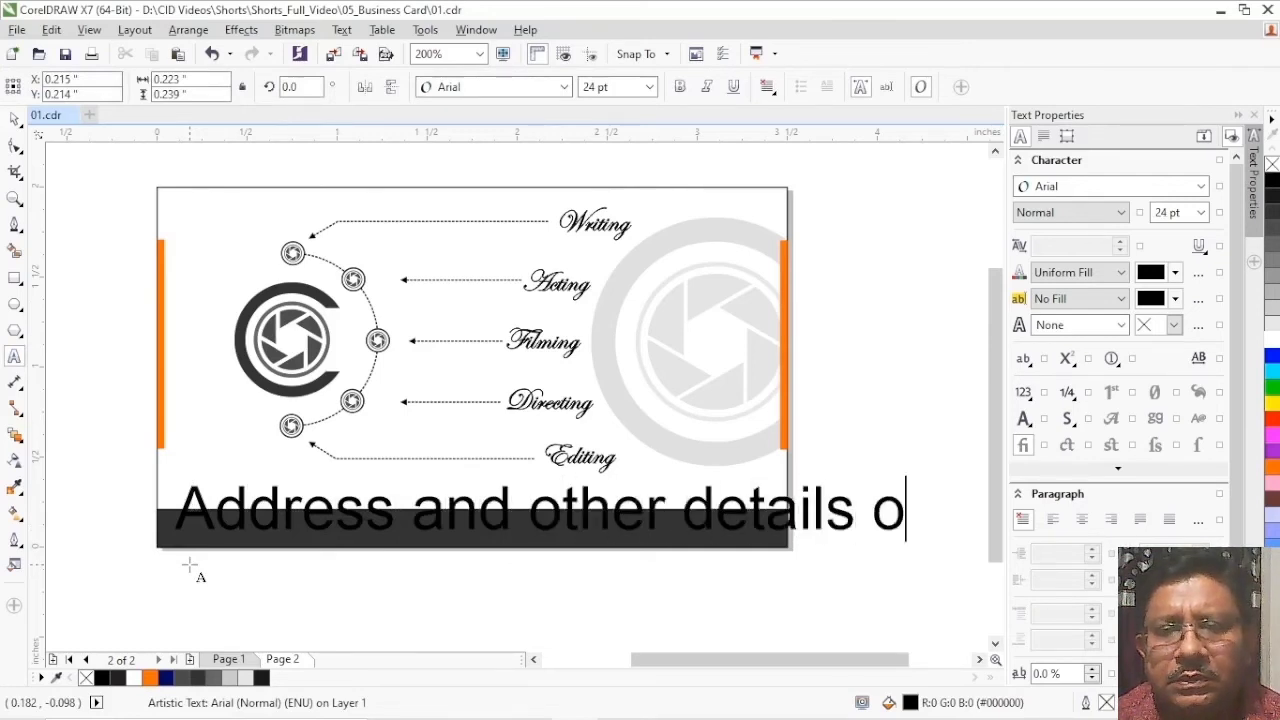
pyautogui.write('f the Company')
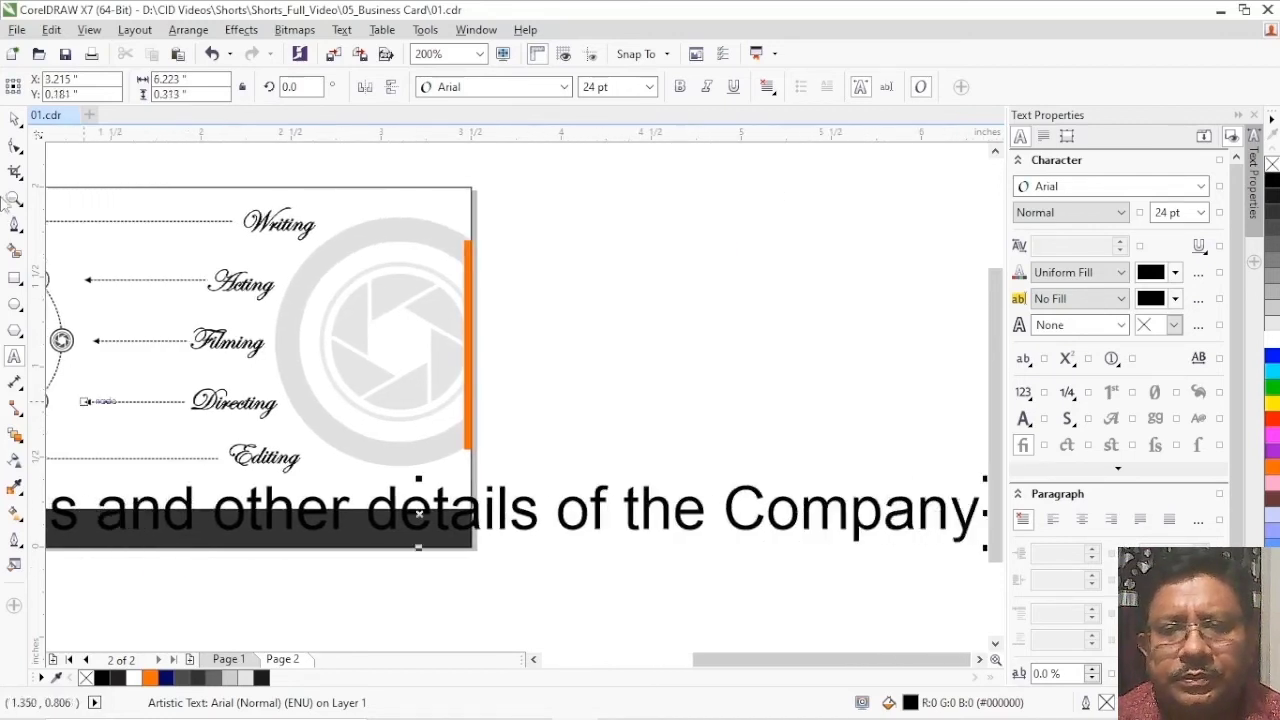
# - Set the address text to 8 pt and move it to the horizontal middle of the dark band
pyautogui.click(15, 118)
pyautogui.click(649, 87)
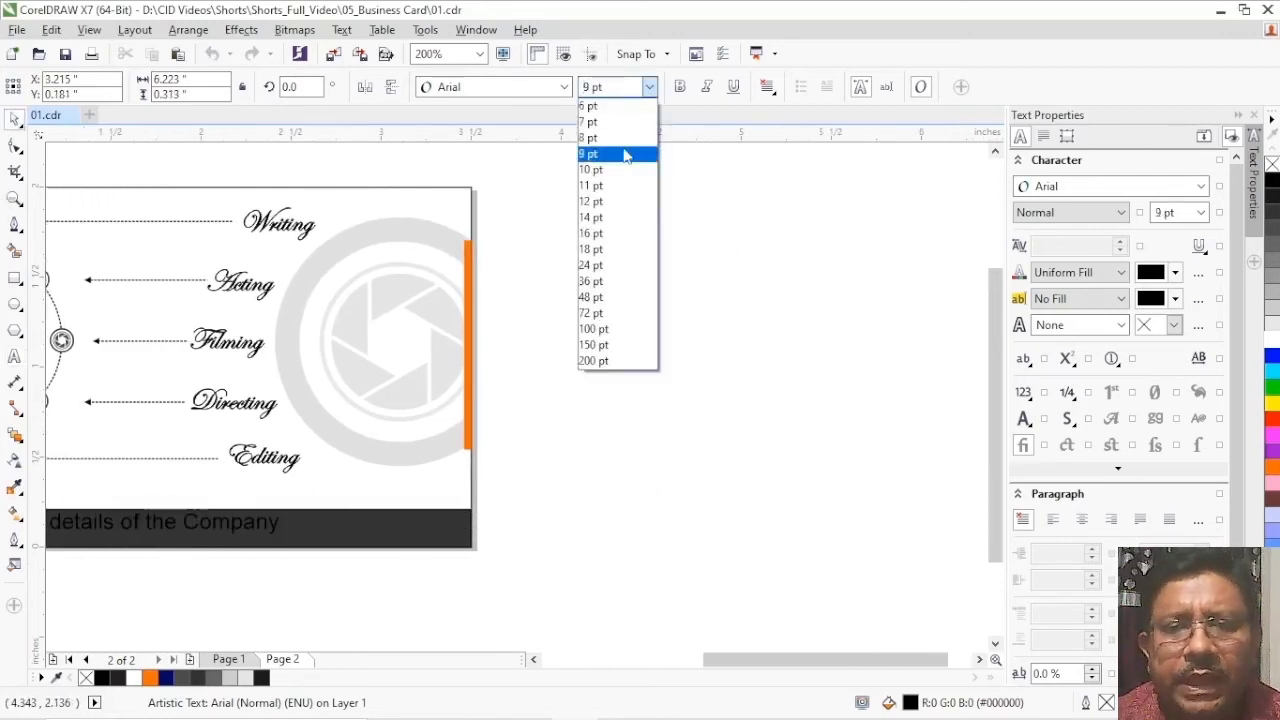
pyautogui.click(620, 138)
pyautogui.hscroll(-3, 200, 480)
pyautogui.moveTo(355, 515); pyautogui.dragTo(479, 516)
pyautogui.scroll(2, 448, 545)
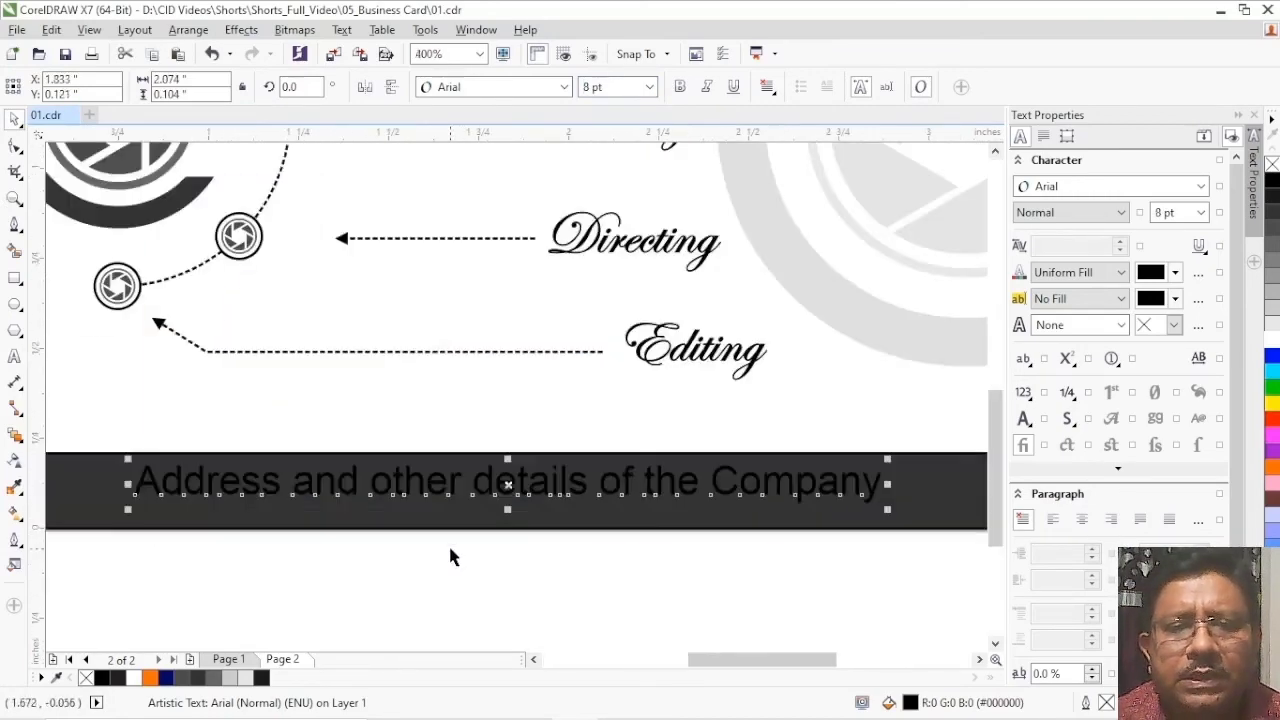
# - Colour the address text white and centre it vertically within the dark band
pyautogui.click(1272, 341)
pyautogui.scroll(-2, 380, 545)
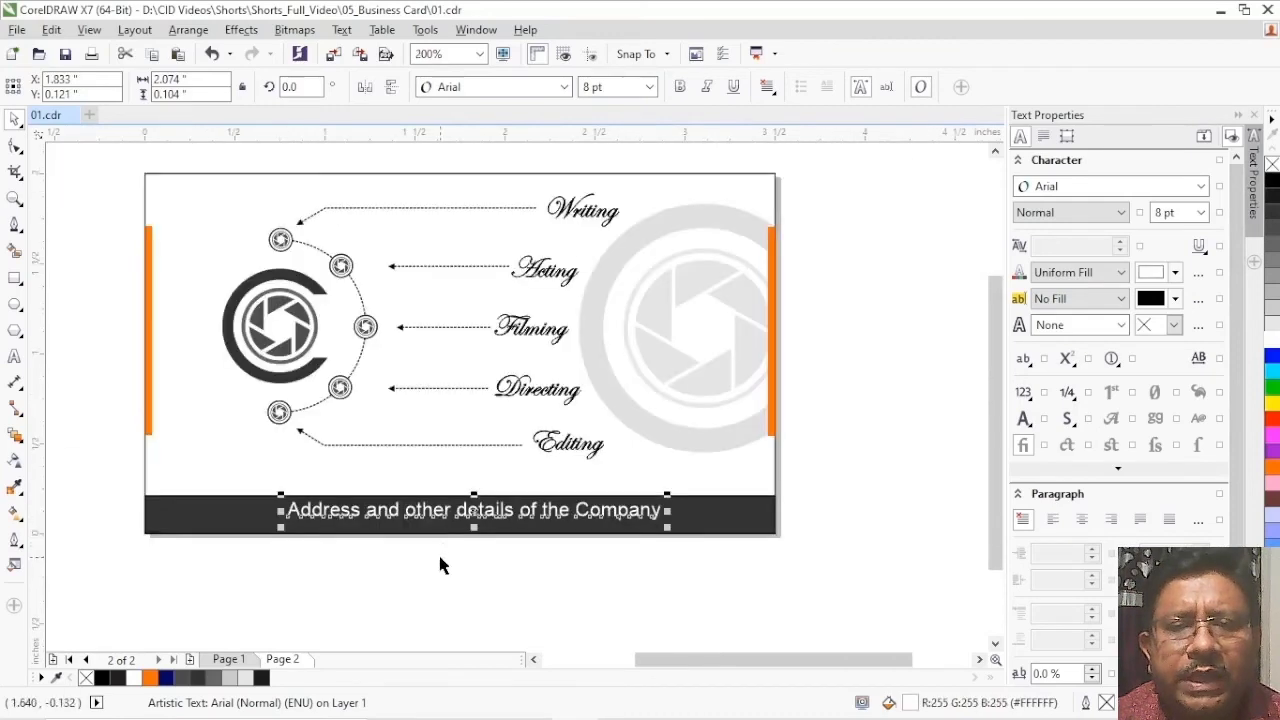
pyautogui.scroll(2, 380, 545)
pyautogui.moveTo(510, 467); pyautogui.dragTo(507, 476)
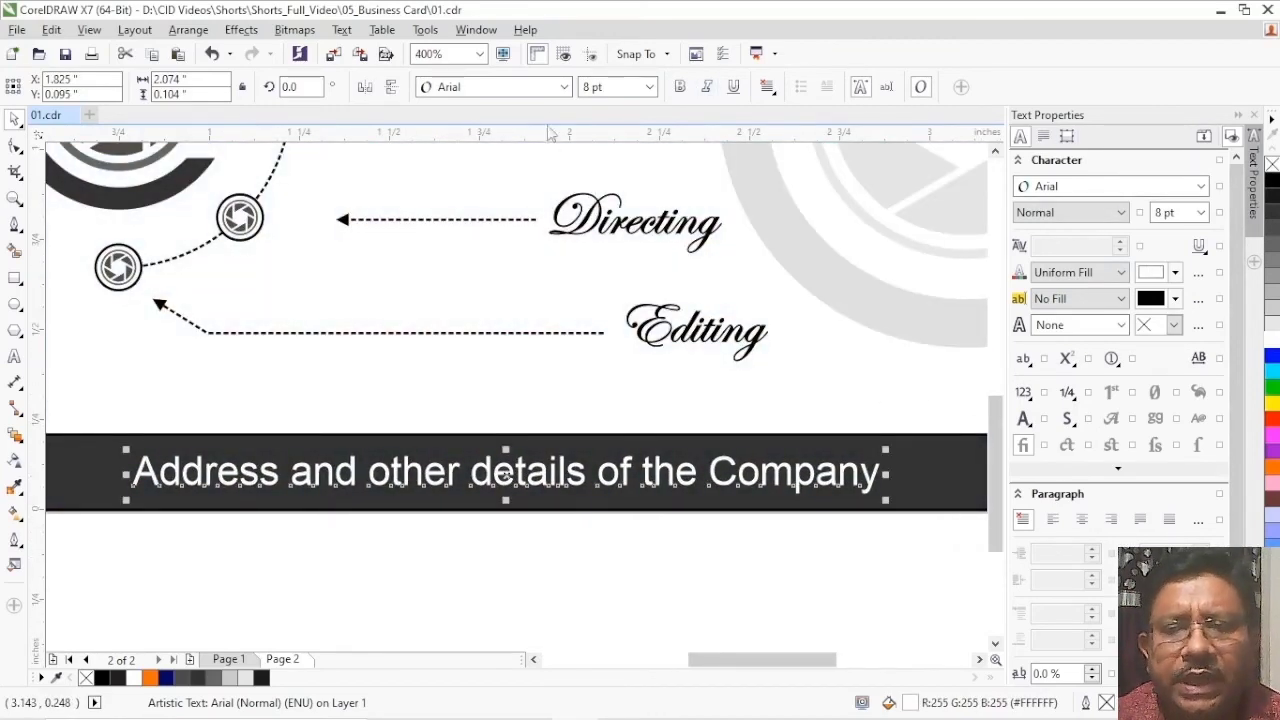
# - Deselect the text, fit the page in the view and preview the finished card full screen
pyautogui.click(766, 583)
pyautogui.hotkey('shift', 'F4')
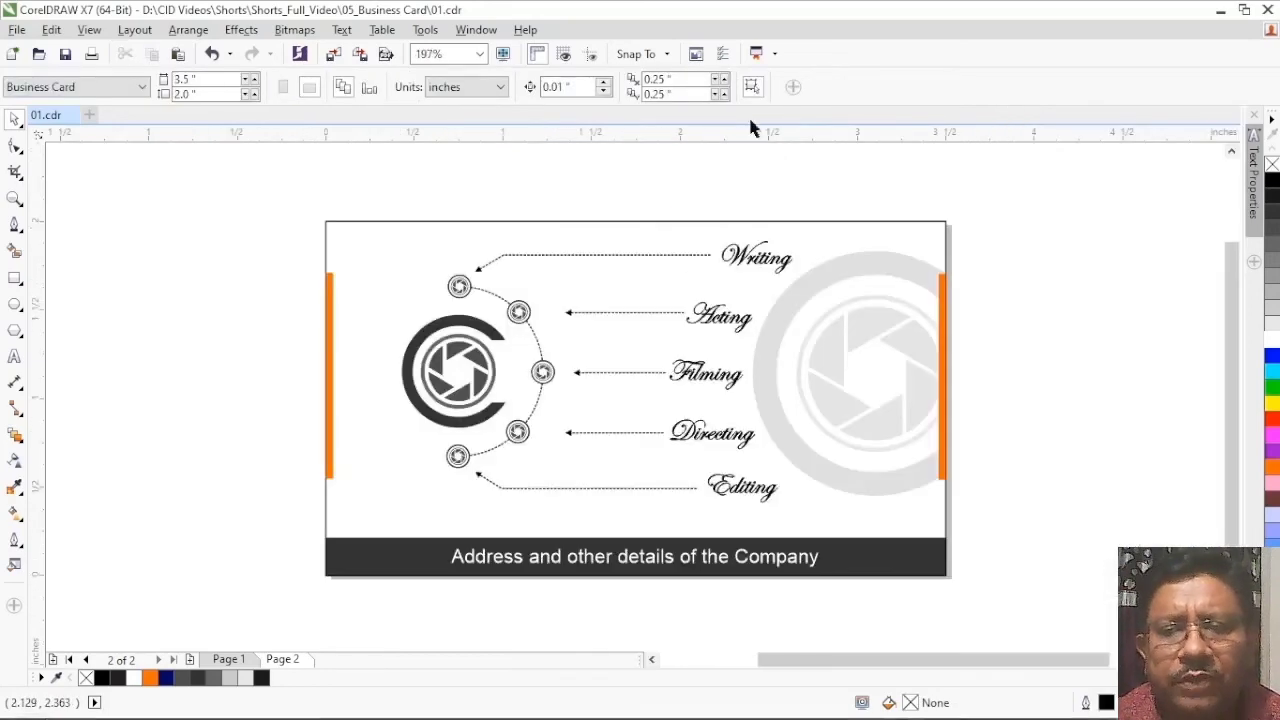
pyautogui.press('F9')
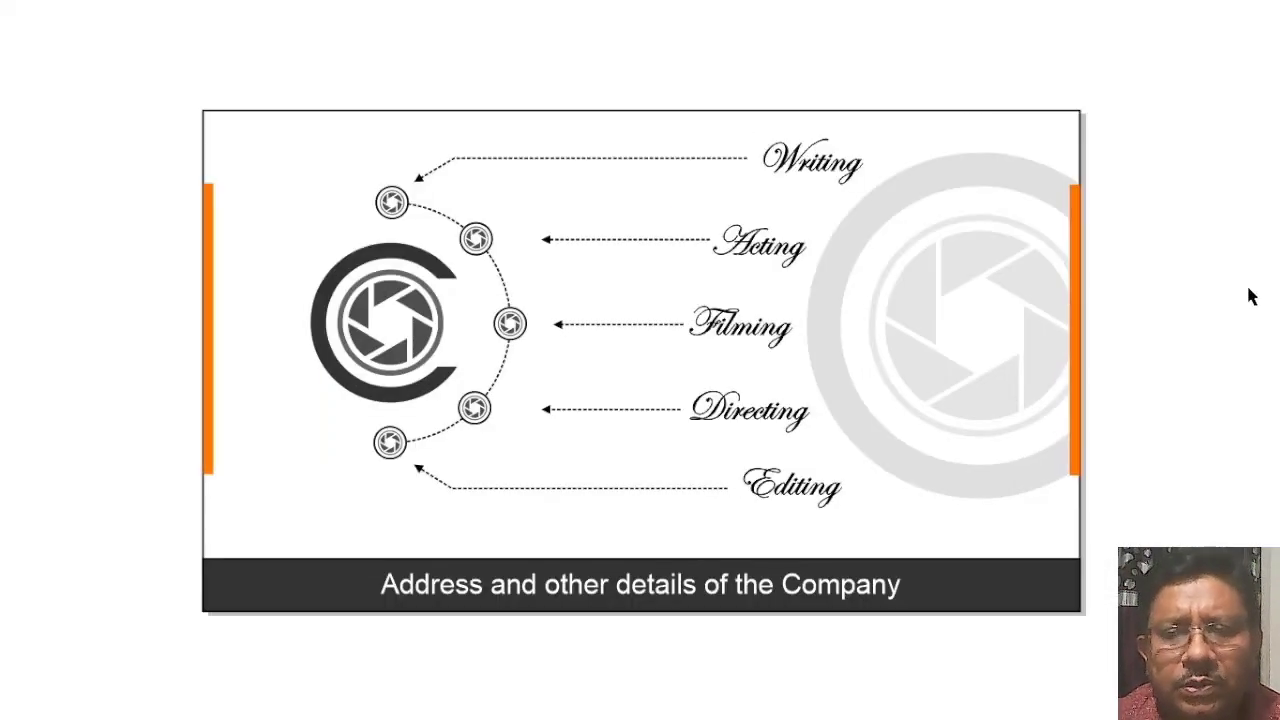